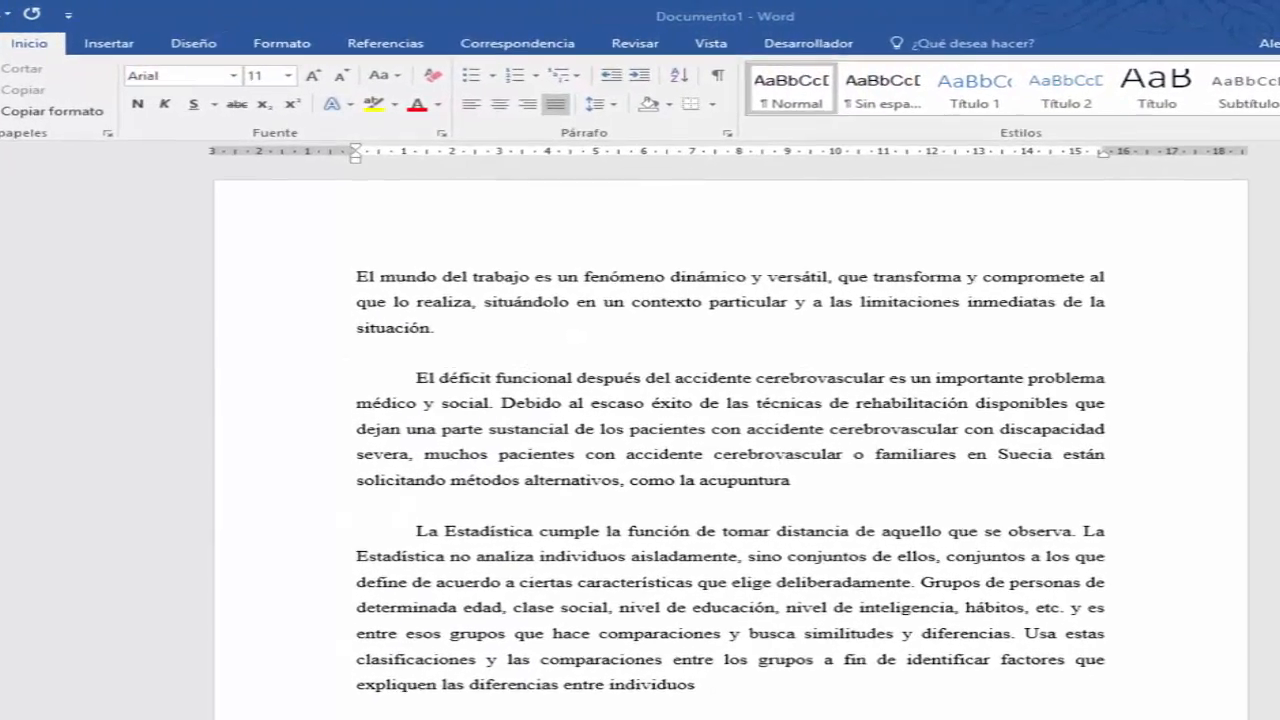
- Start a new citation source and set its type to Artículo de revista
{"action": "left_click", "coordinate": [414, 52]}
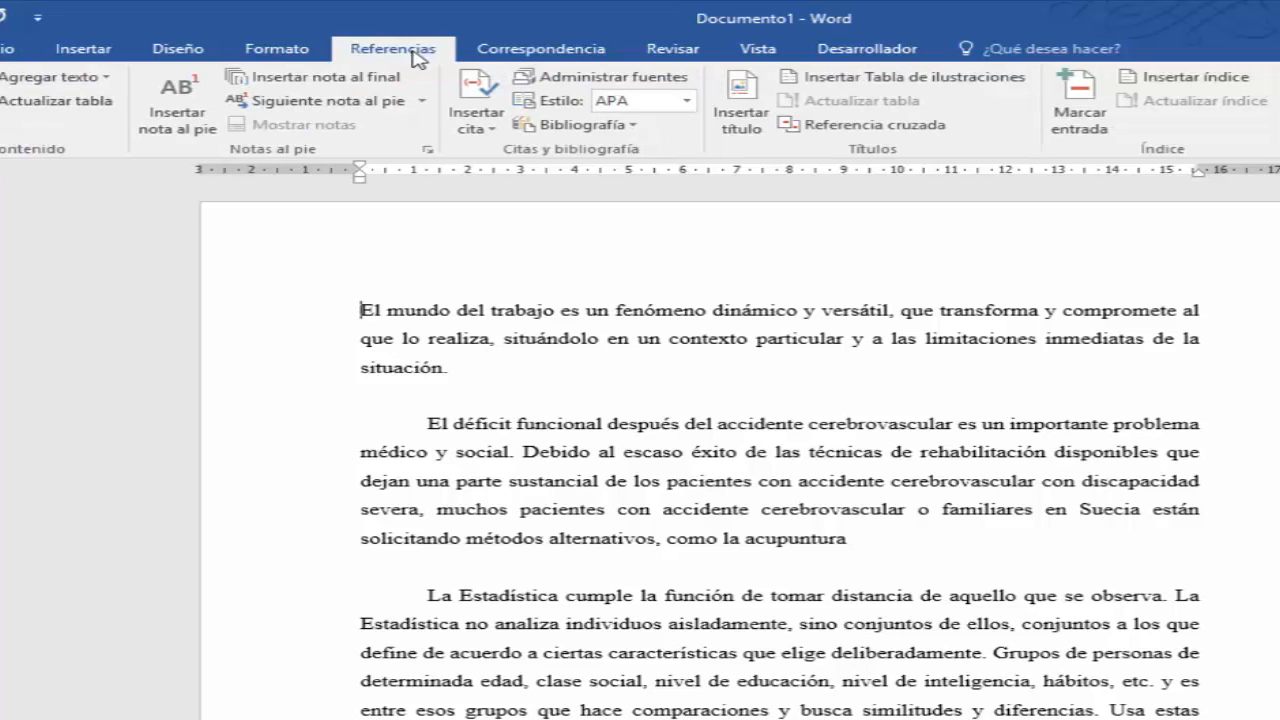
{"action": "left_click", "coordinate": [476, 118]}
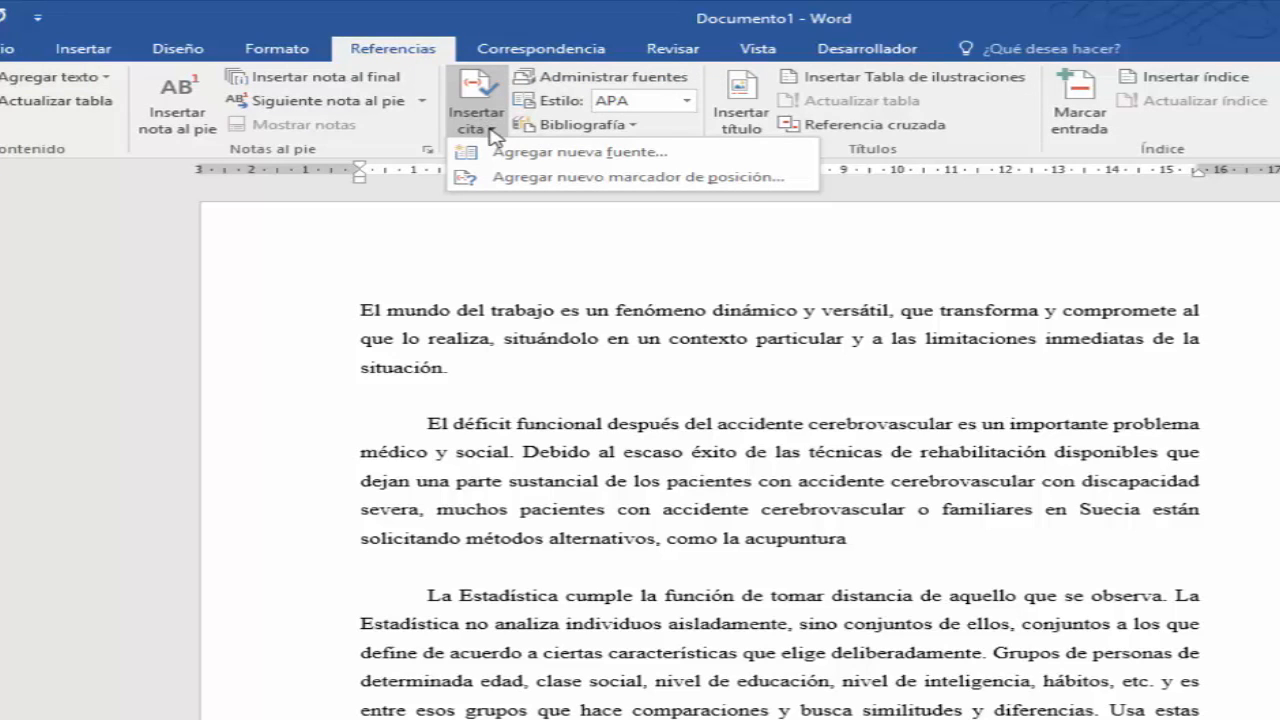
{"action": "left_click", "coordinate": [517, 163]}
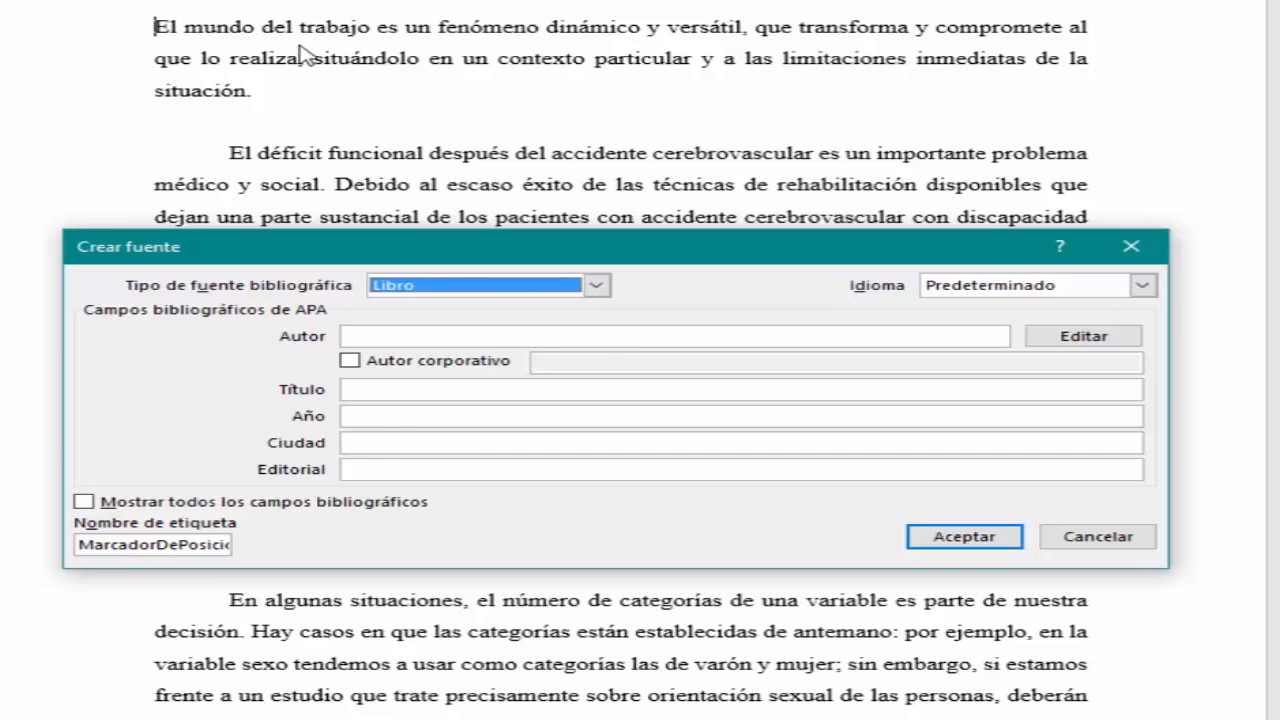
{"action": "left_click", "coordinate": [450, 289]}
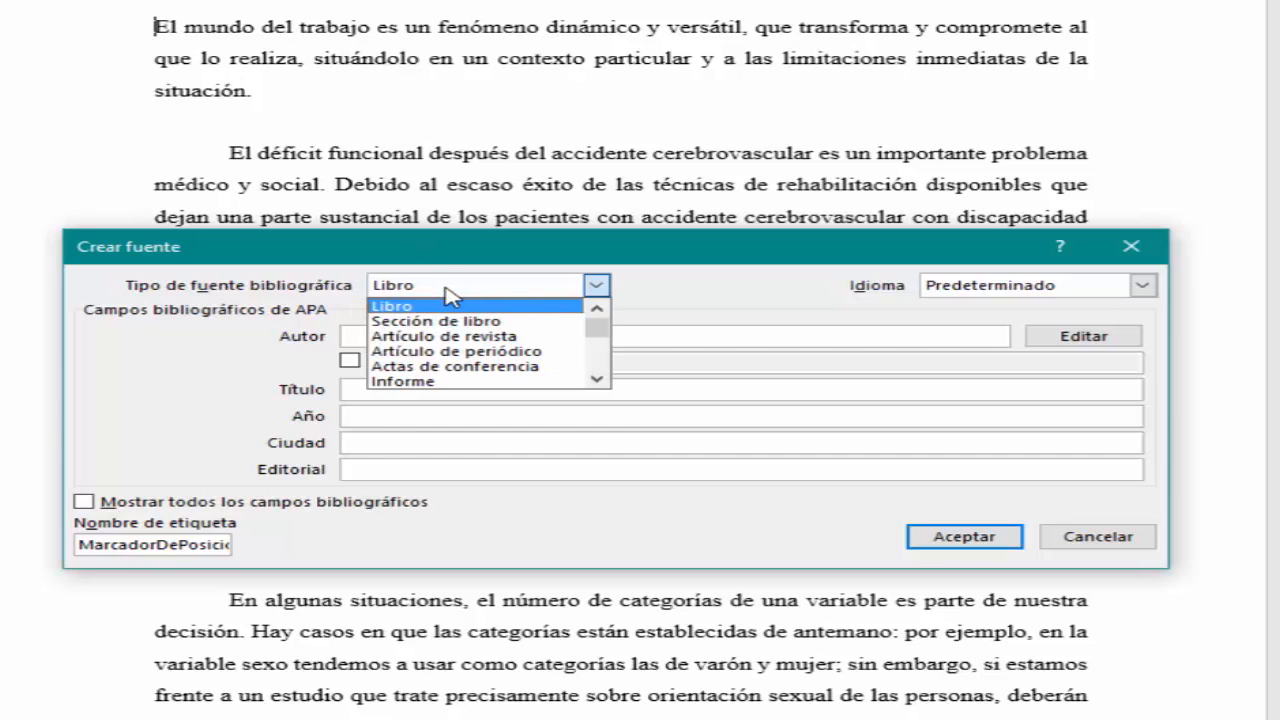
{"action": "left_click", "coordinate": [455, 337]}
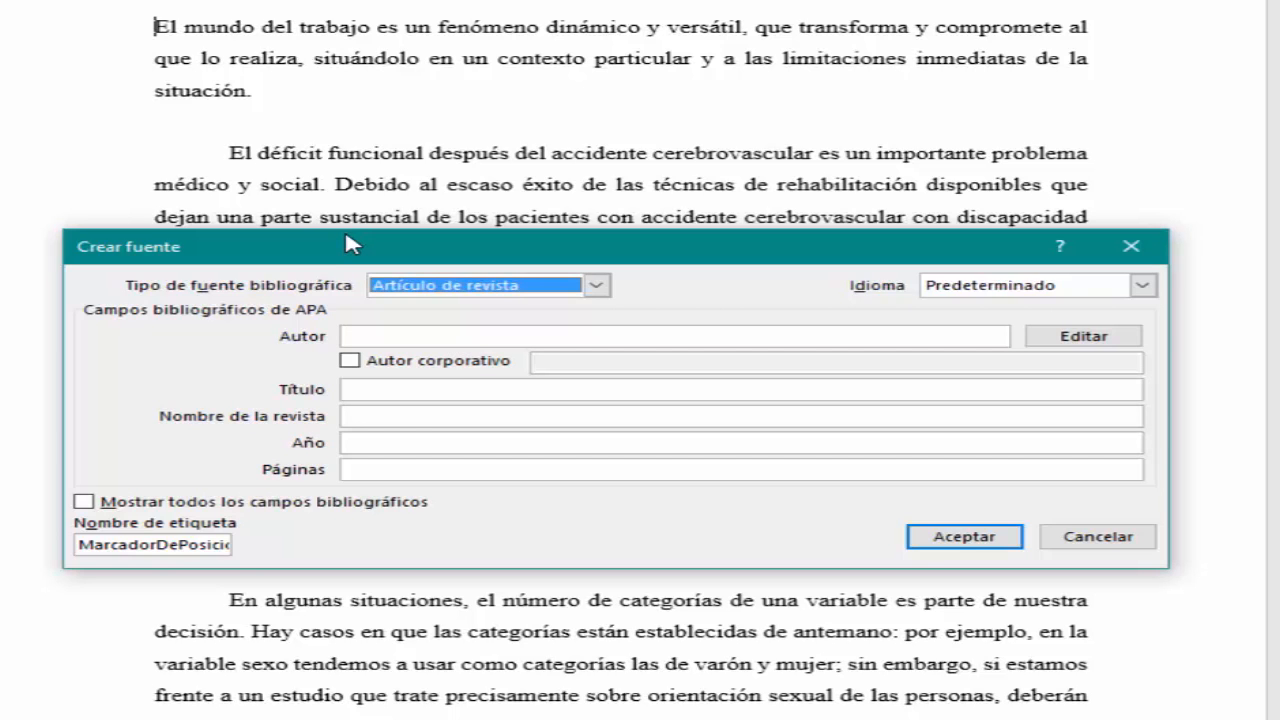
- Enter both authors of the article as surname, first name, separating the two authors with a semicolon
{"action": "left_click", "coordinate": [416, 338]}
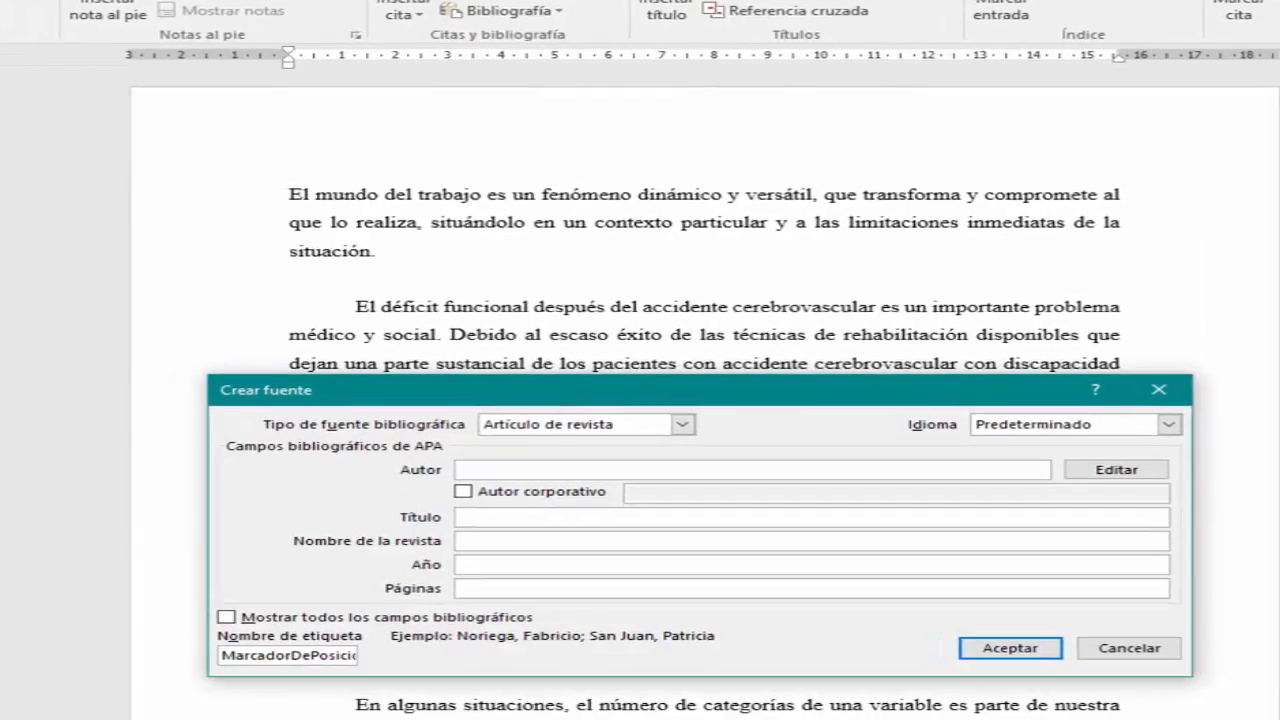
{"action": "left_click", "coordinate": [503, 471]}
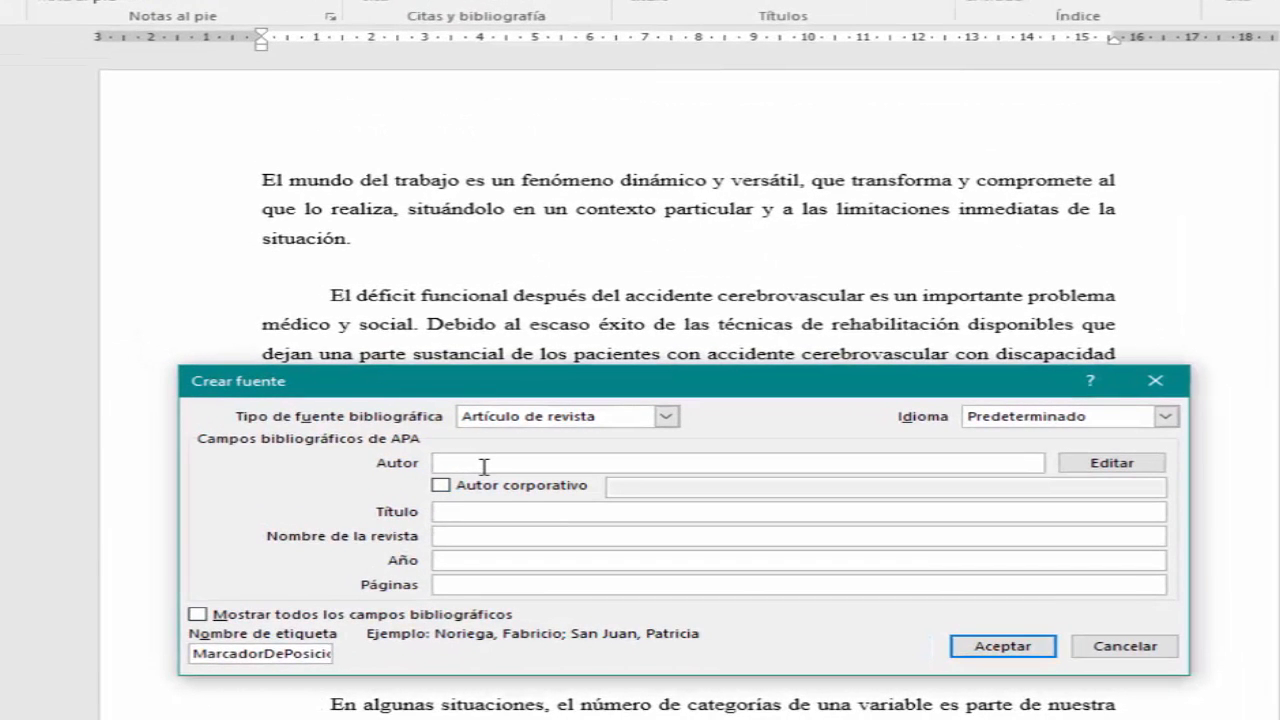
{"action": "type", "text": "Saa"}
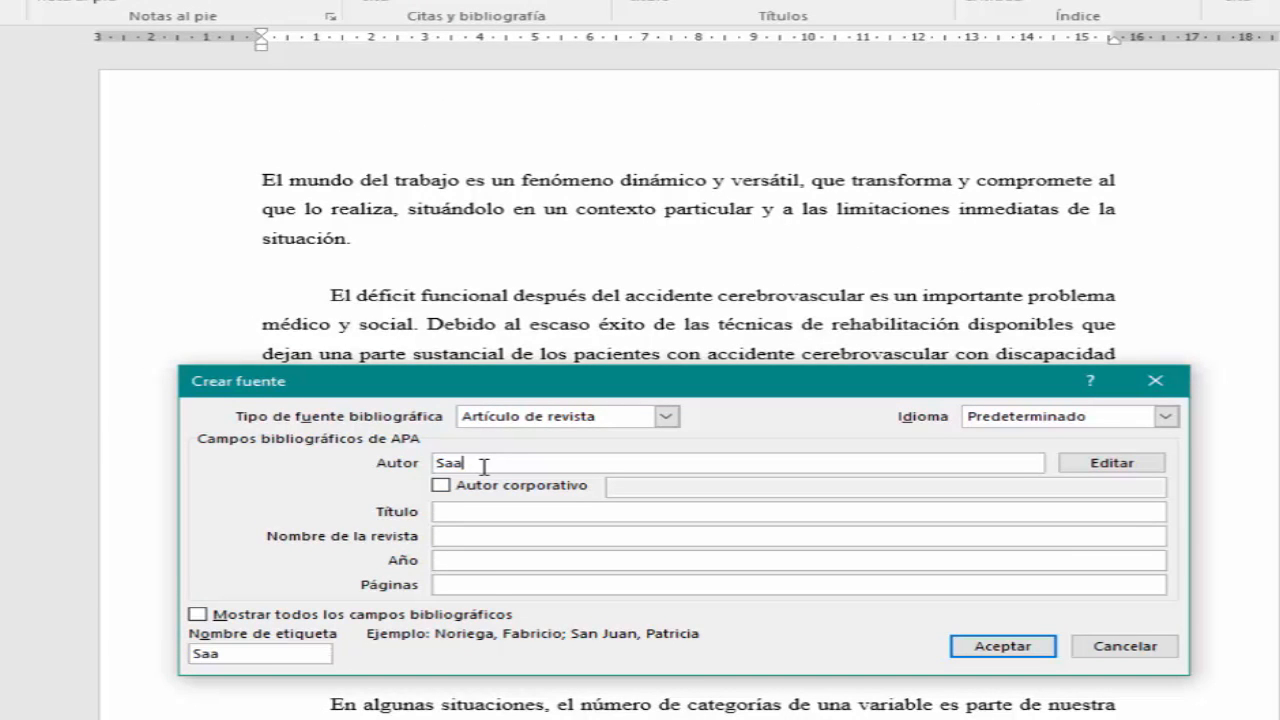
{"action": "type", "text": "vedra, Willybaldo"}
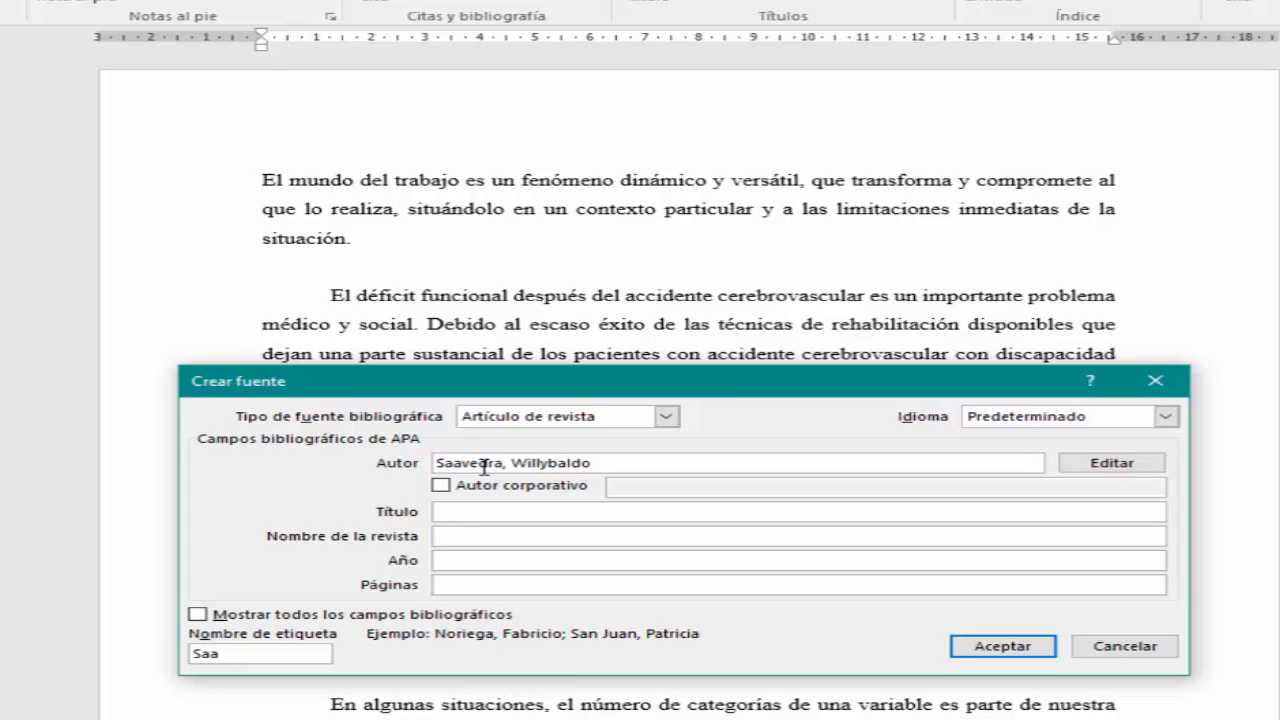
{"action": "type", "text": ";"}
{"action": "type", "text": "Campos, Camilo"}
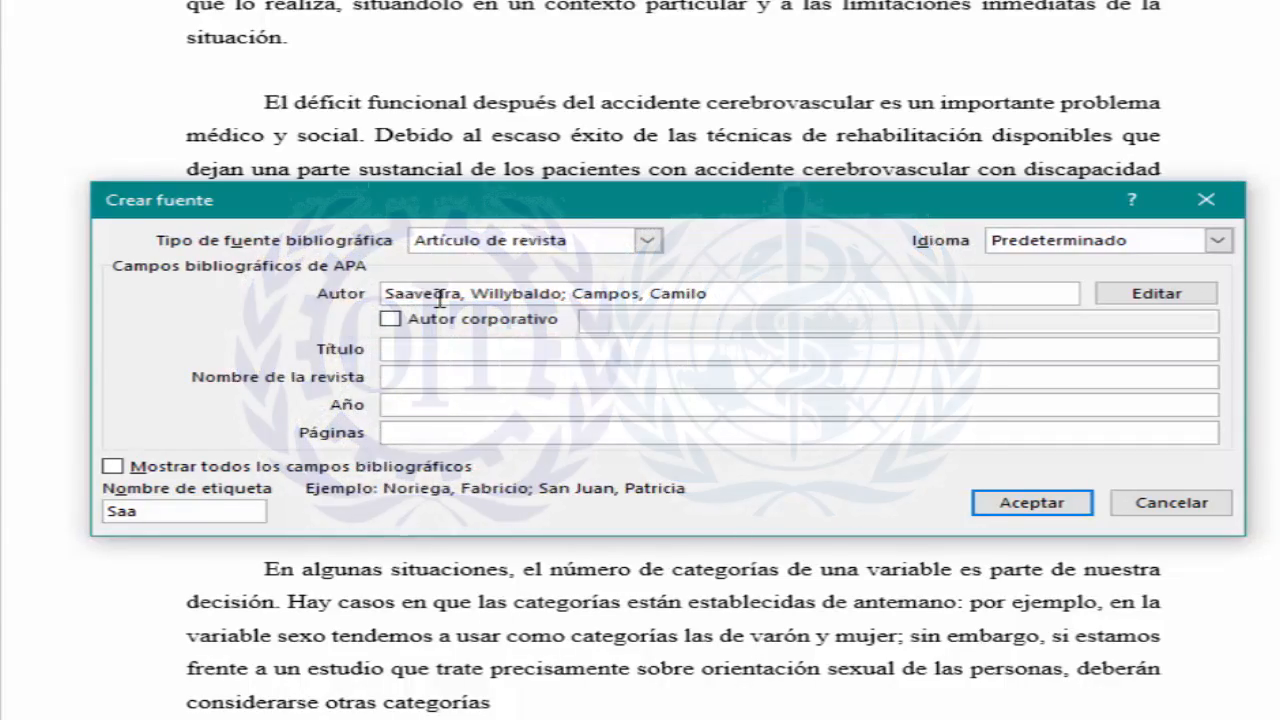
- Title the source "Riesgos psicosociales: nuevos escenarios de organización del trabajo y su efecto en la salud de los trabajadores de una empresa chilena del área portuaria"
{"action": "left_click", "coordinate": [500, 349]}
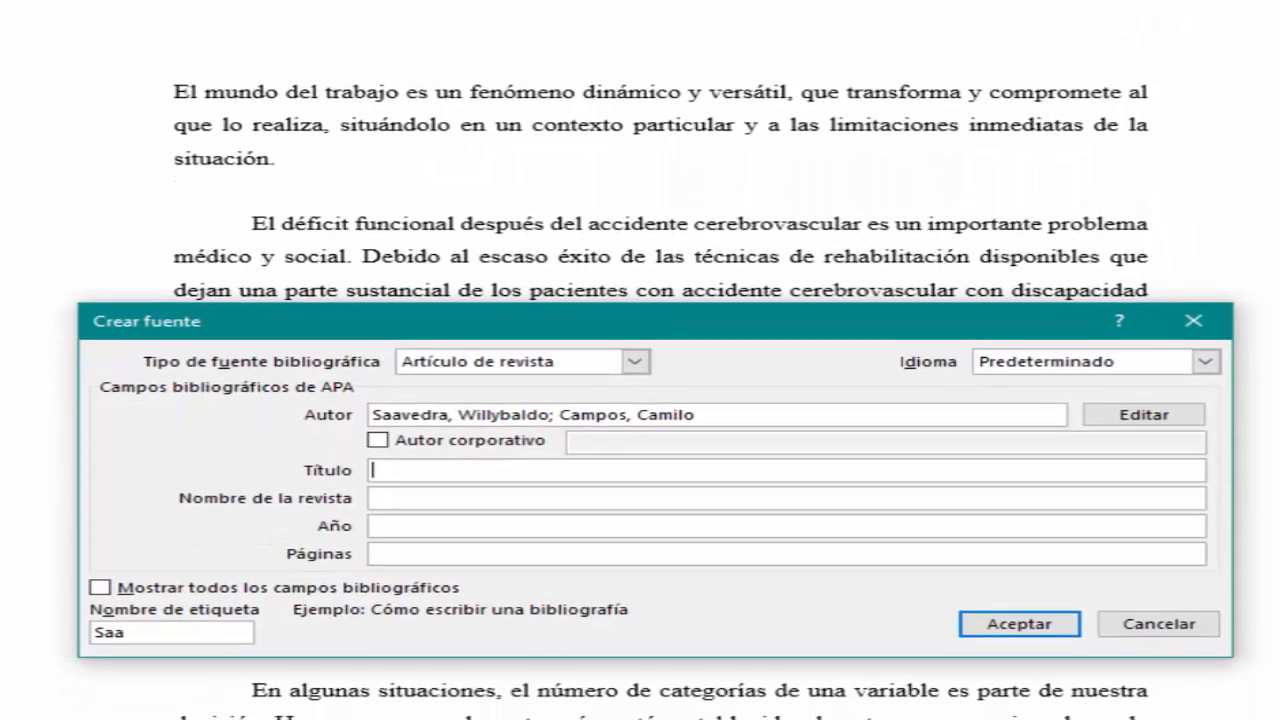
{"action": "type", "text": "R"}
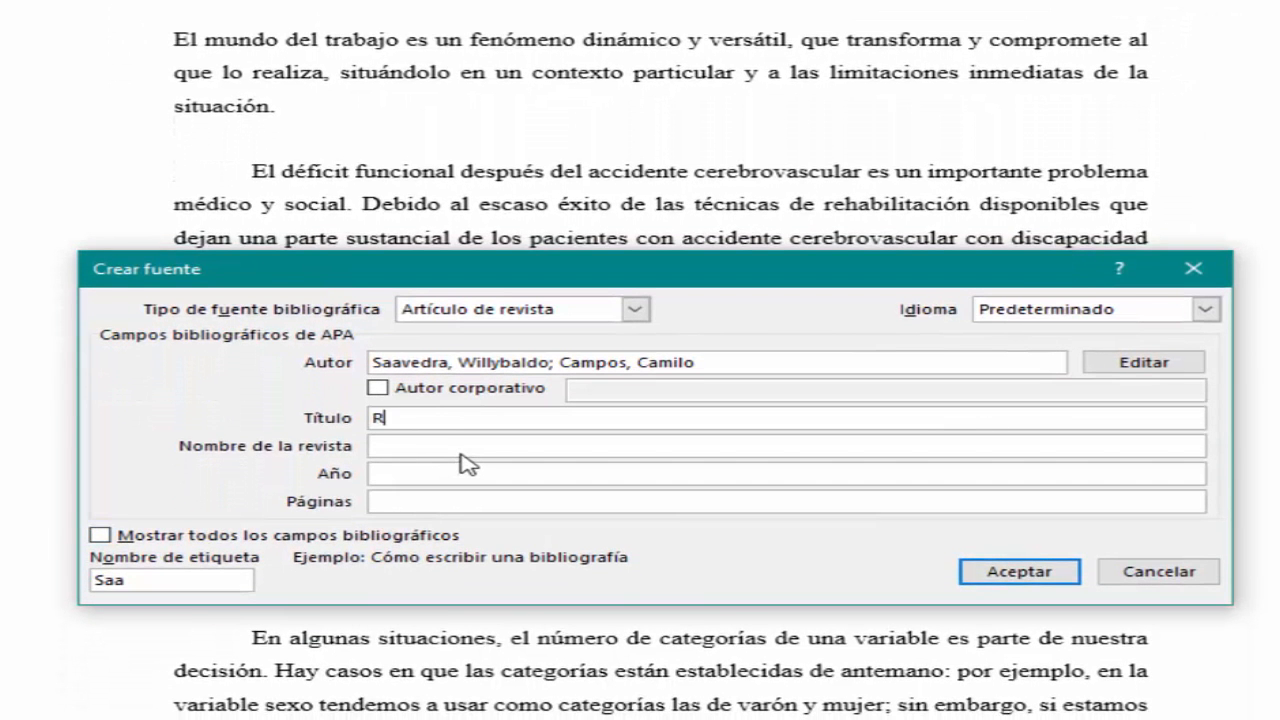
{"action": "type", "text": "iesgos psicos"}
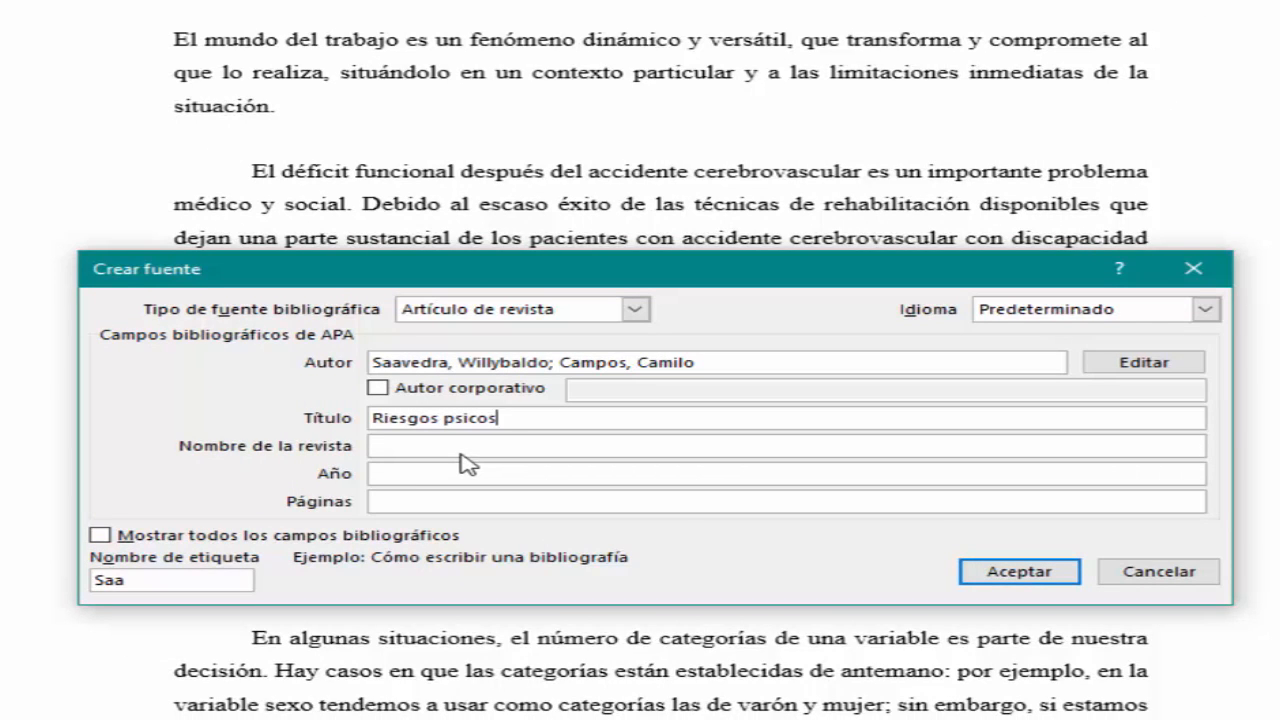
{"action": "type", "text": "ociales: nuevos escen"}
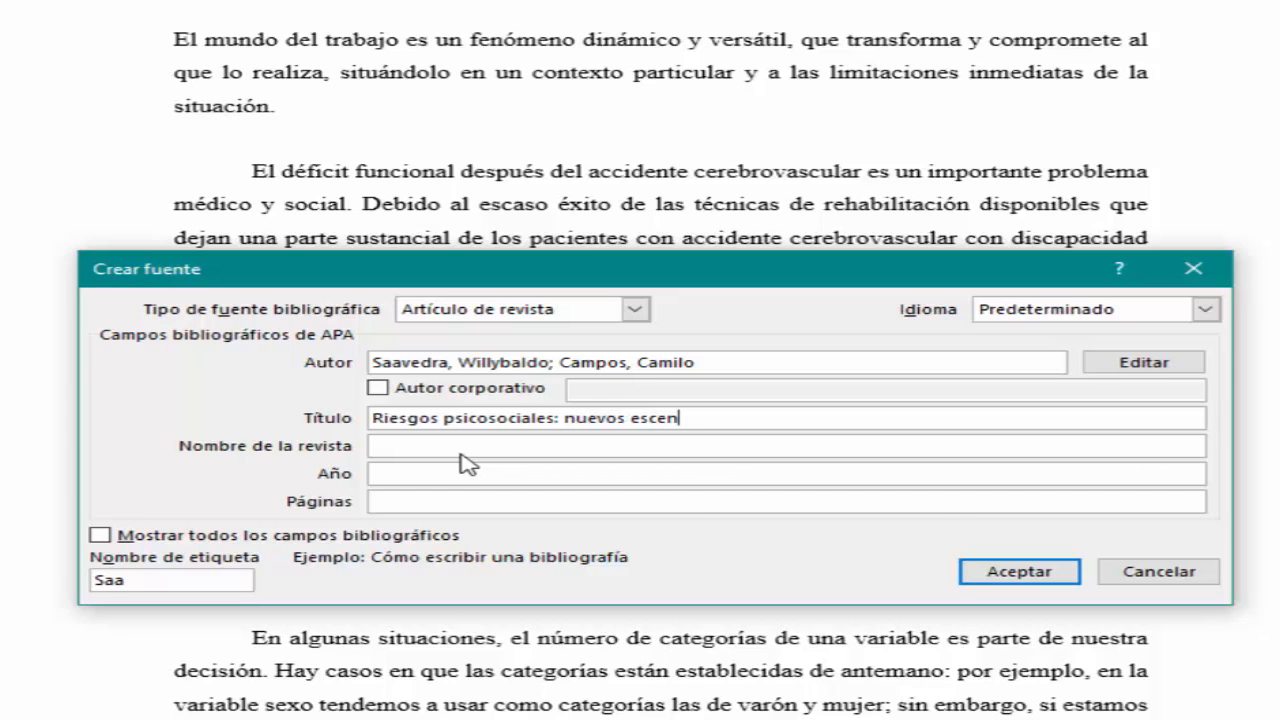
{"action": "type", "text": "arios"}
{"action": "type", "text": " de organizad"}
{"action": "type", "text": "ión"}
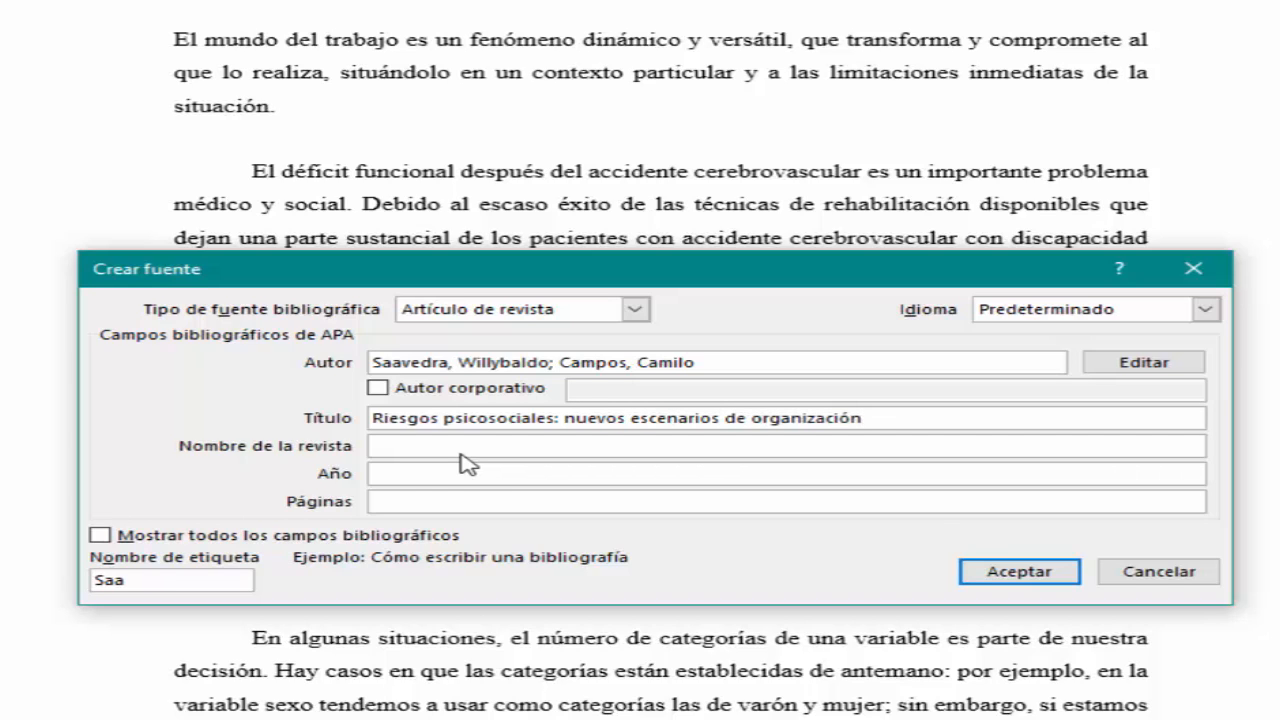
{"action": "type", "text": " del trabajo"}
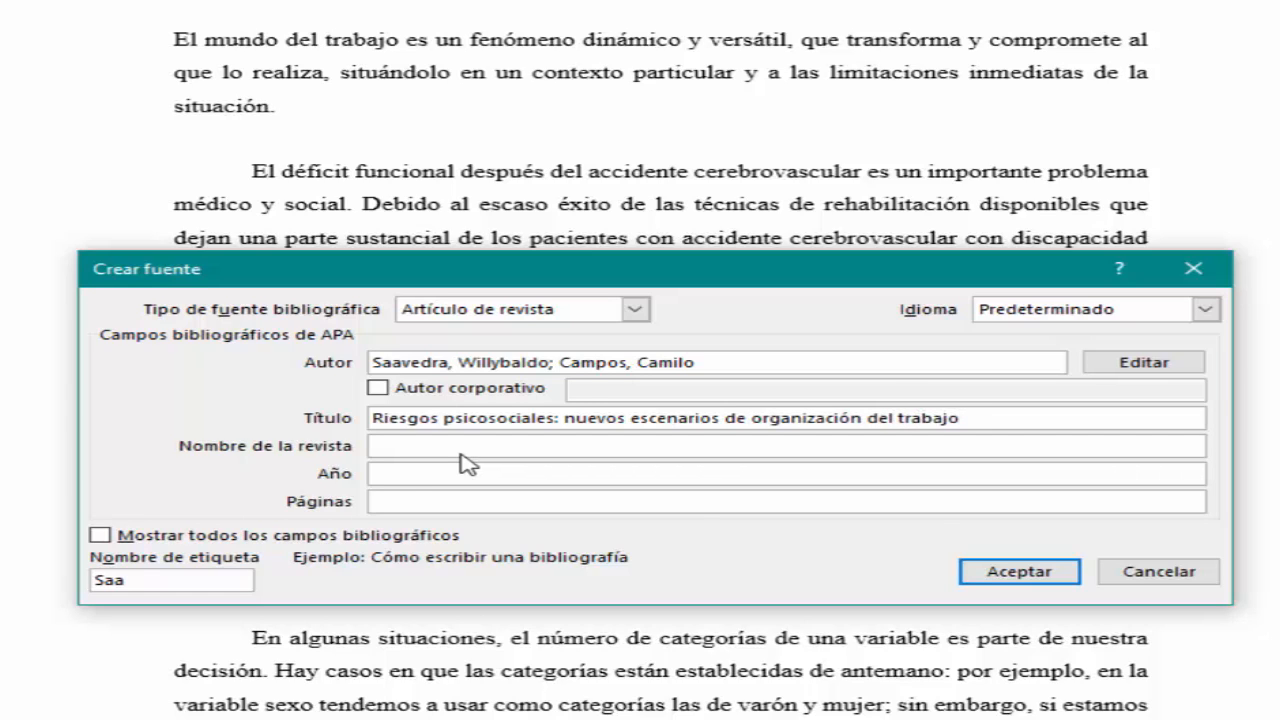
{"action": "type", "text": " y su efecto en la saluid"}
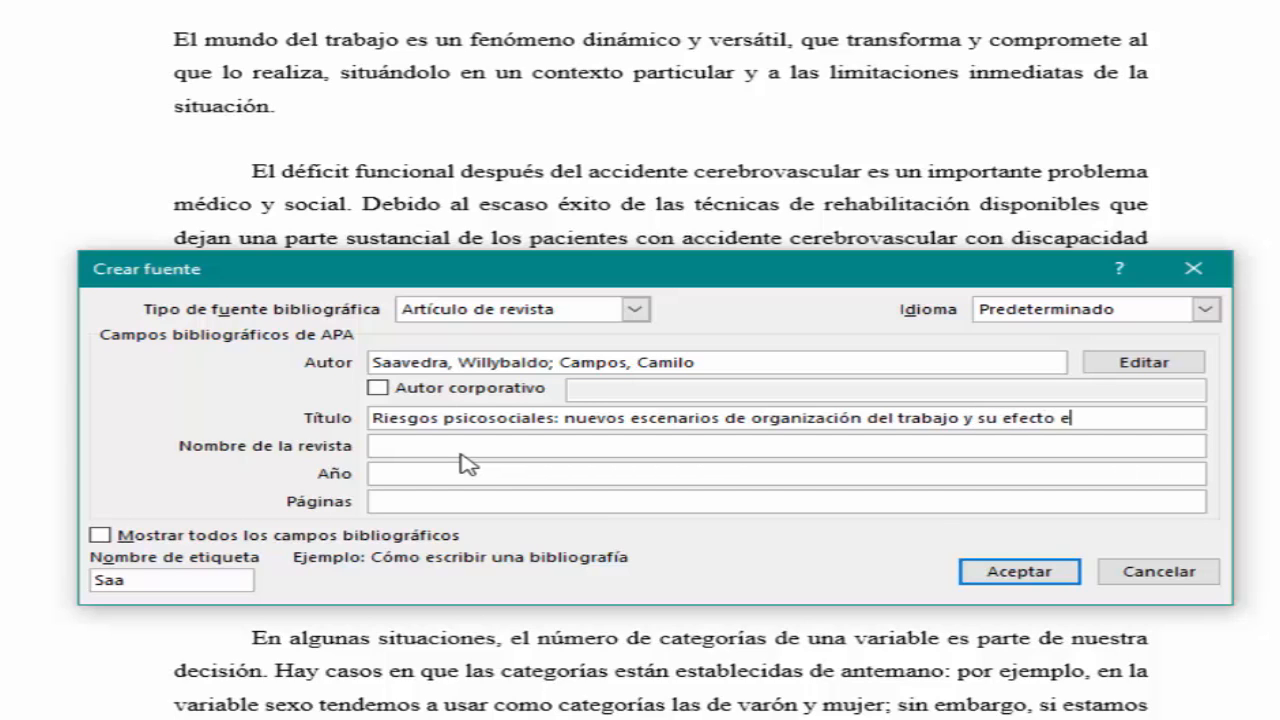
{"action": "key", "text": "BackSpace"}
{"action": "key", "text": "BackSpace"}
{"action": "type", "text": "d de los trabajadores"}
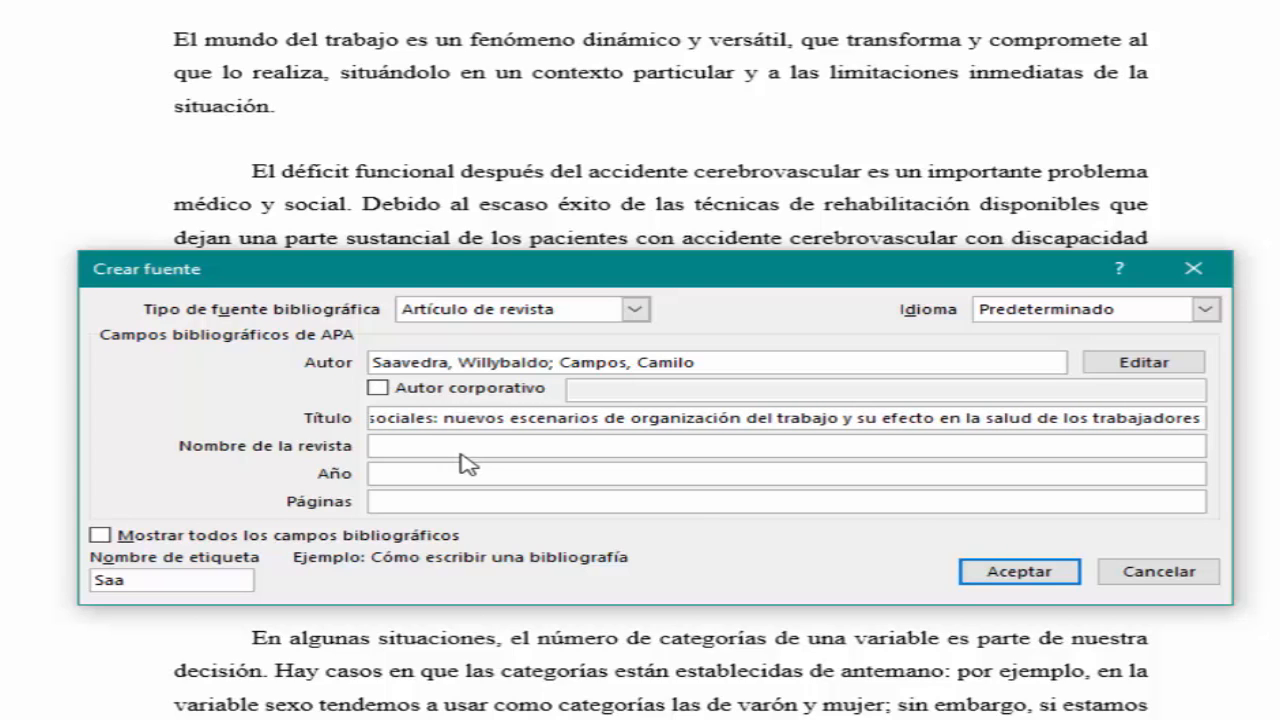
{"action": "type", "text": " de"}
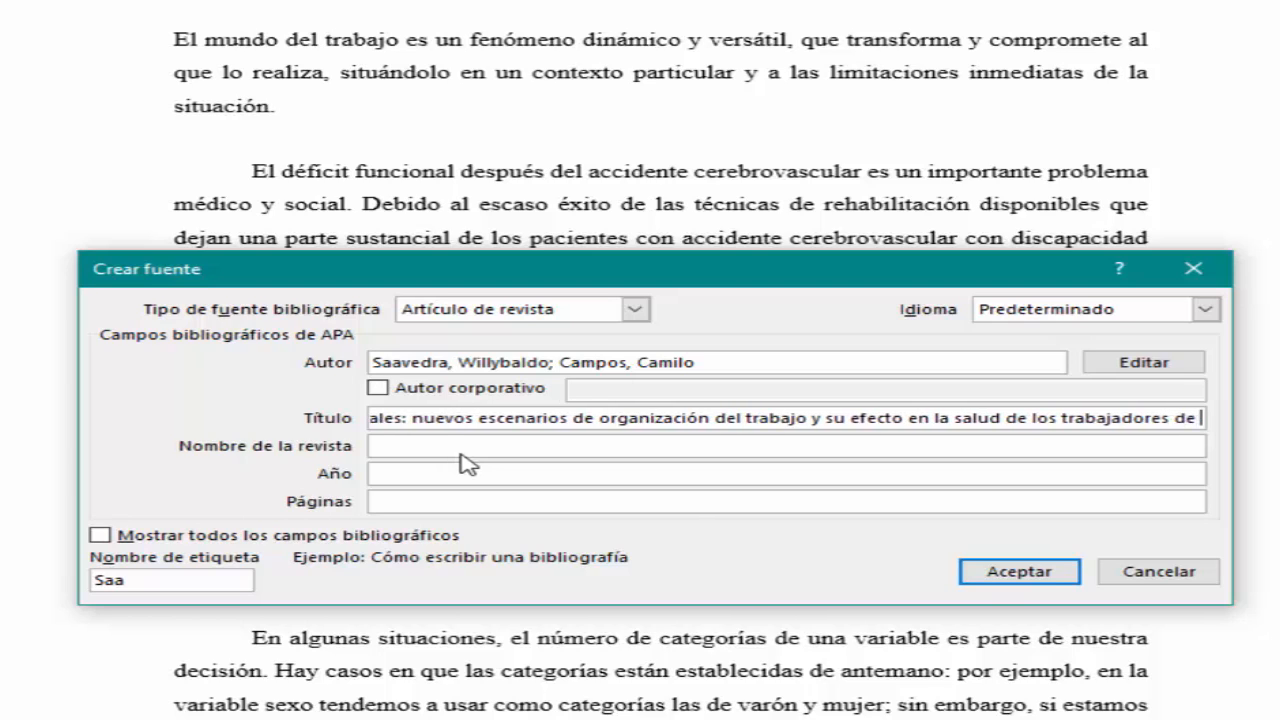
{"action": "type", "text": " una empresa c"}
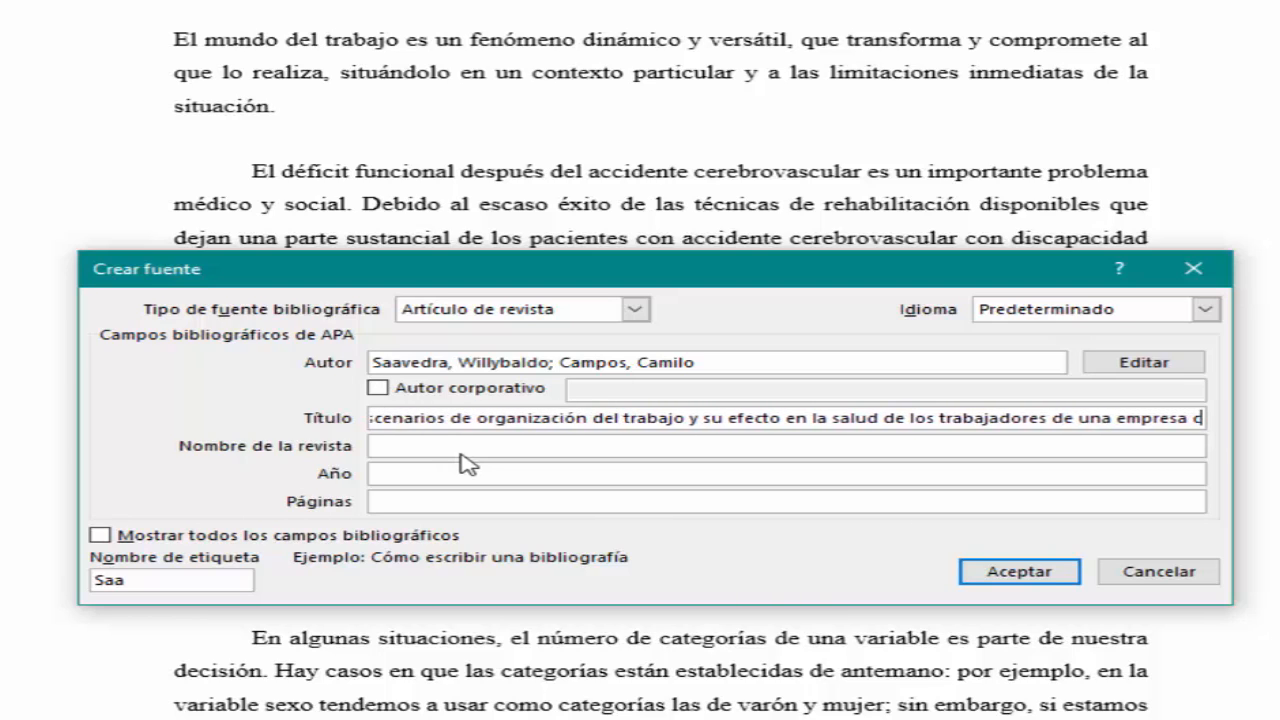
{"action": "type", "text": "hilen"}
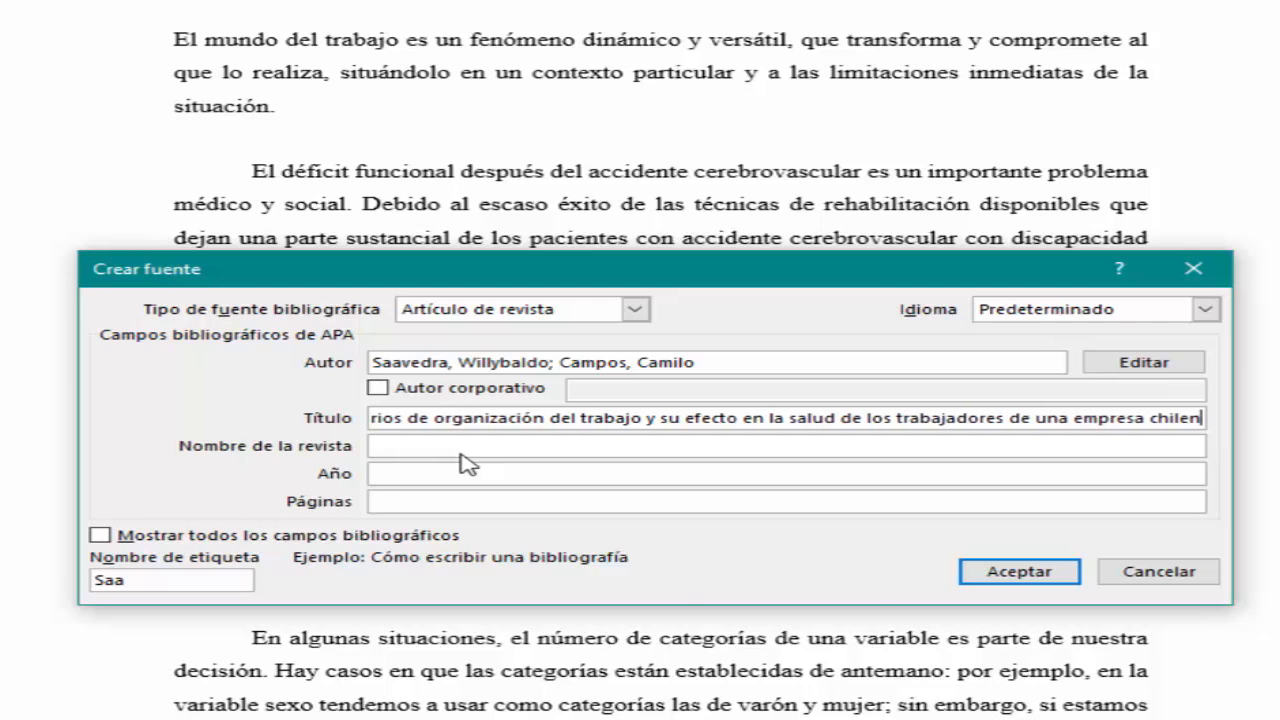
{"action": "type", "text": "a del área por"}
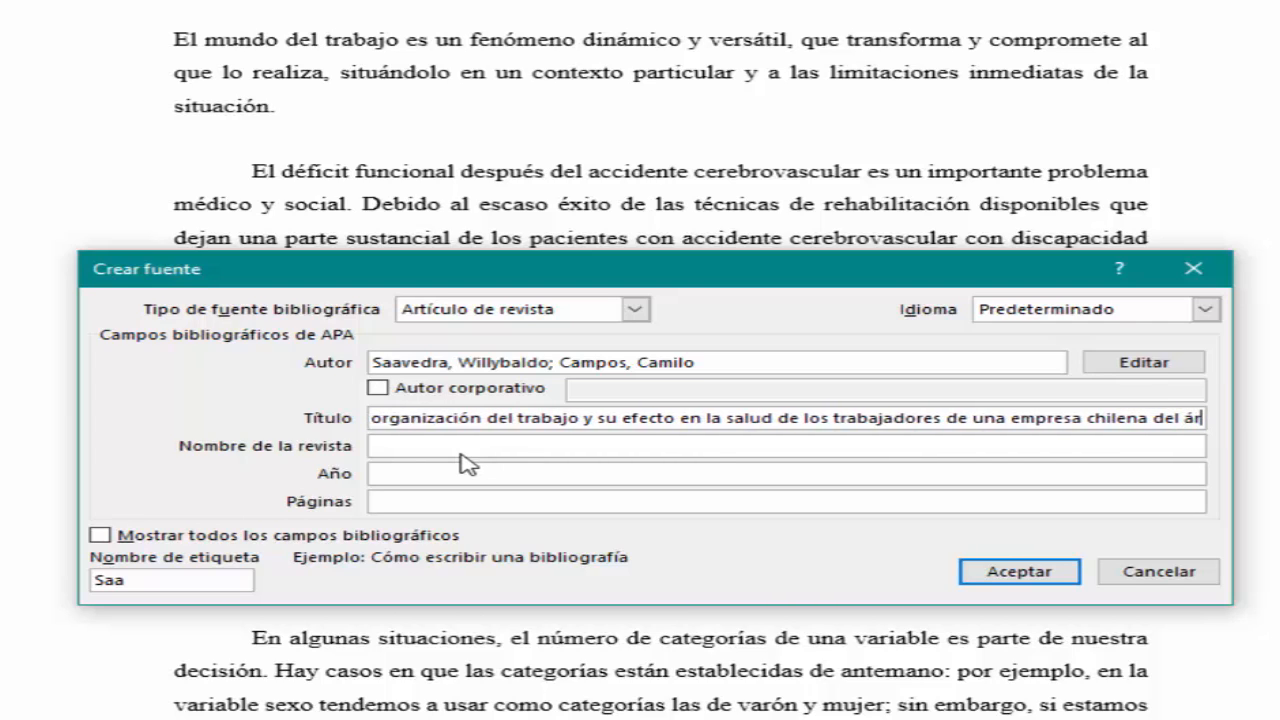
{"action": "type", "text": "tuaria"}
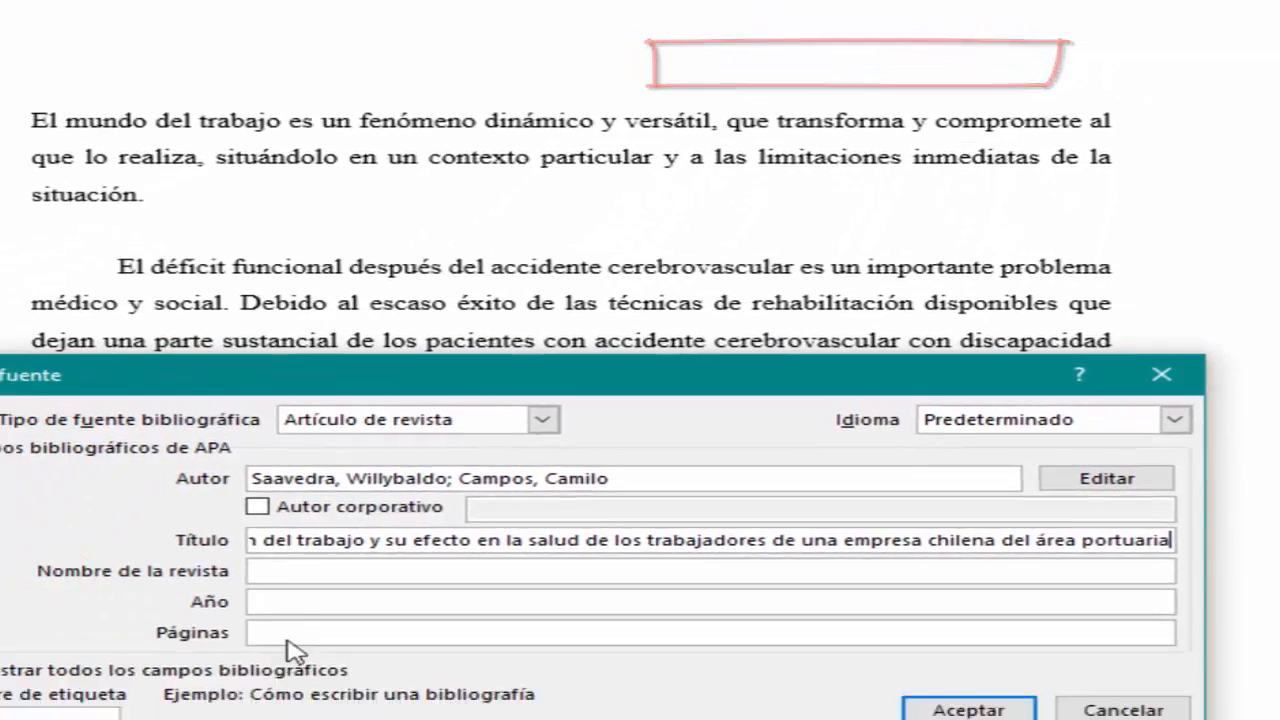
- Enter "Revista chilena de Terapia Ocupacional" as the journal name of the source
{"action": "left_click", "coordinate": [327, 574]}
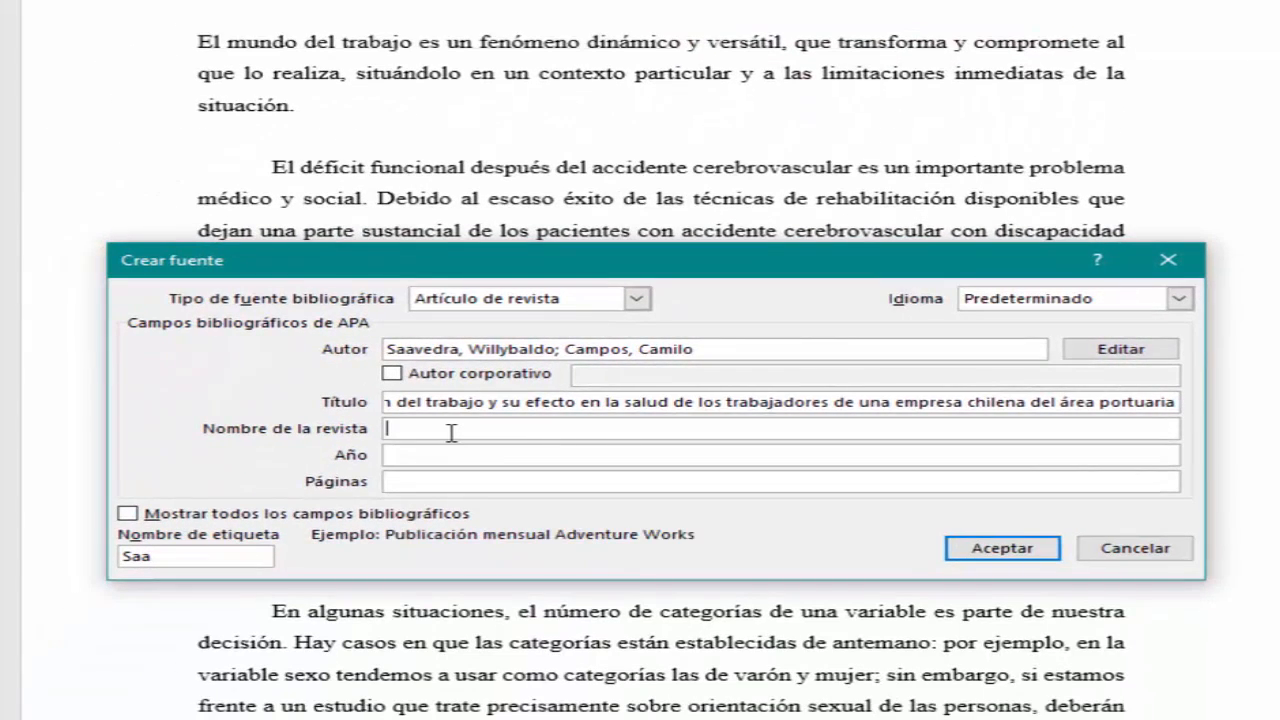
{"action": "type", "text": "Revista Chilena de Terapia O"}
{"action": "type", "text": "cupacional"}
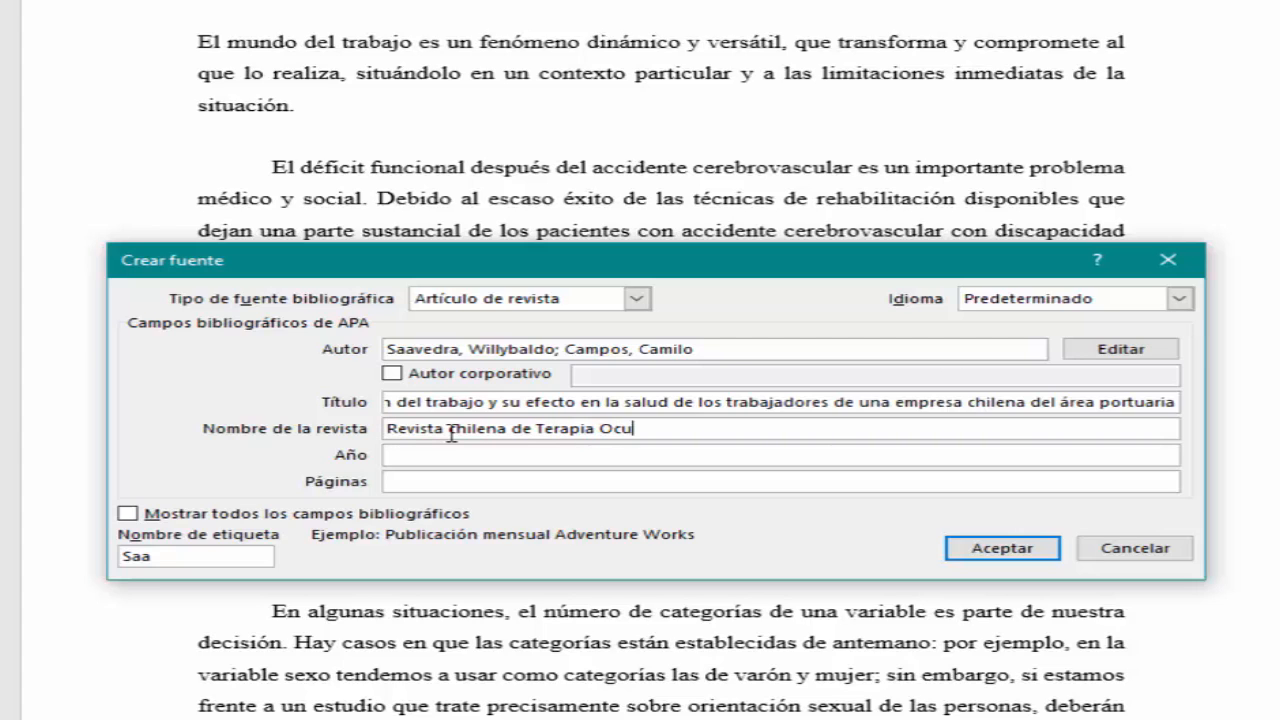
- Set the article's year to 2016 and its pages to 193-206
{"action": "left_click", "coordinate": [393, 456]}
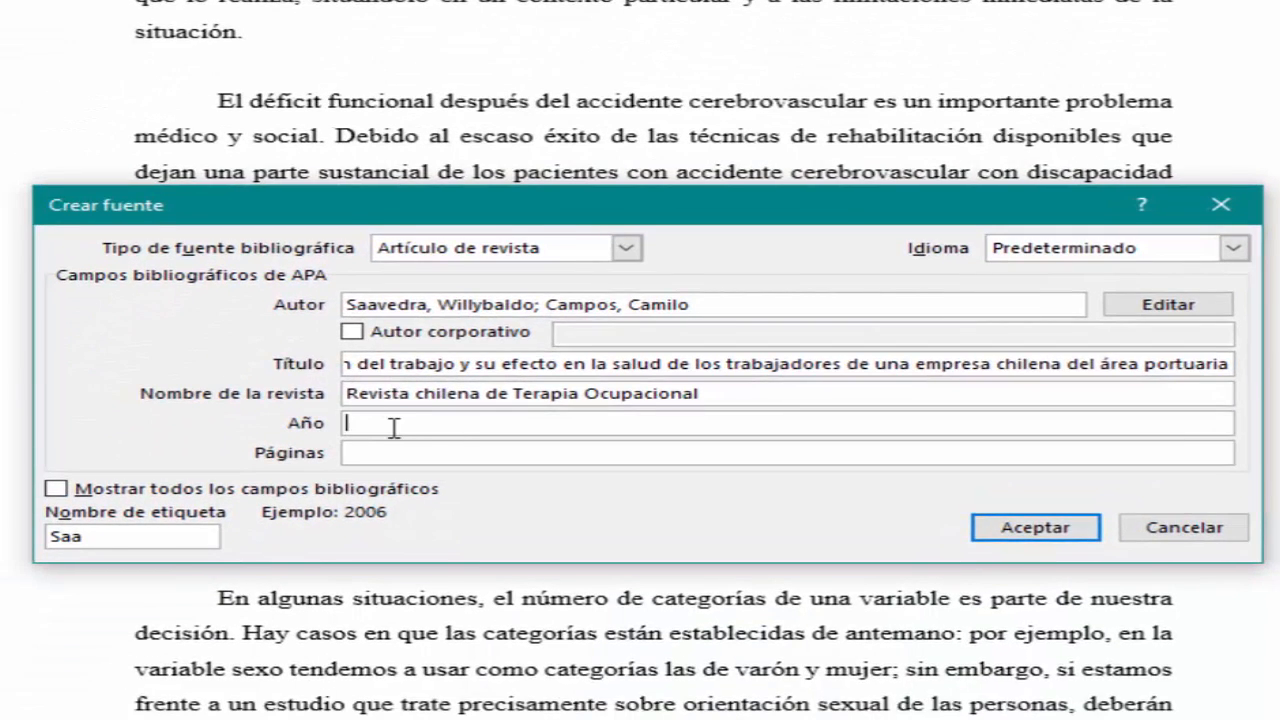
{"action": "type", "text": "2016"}
{"action": "left_click", "coordinate": [392, 456]}
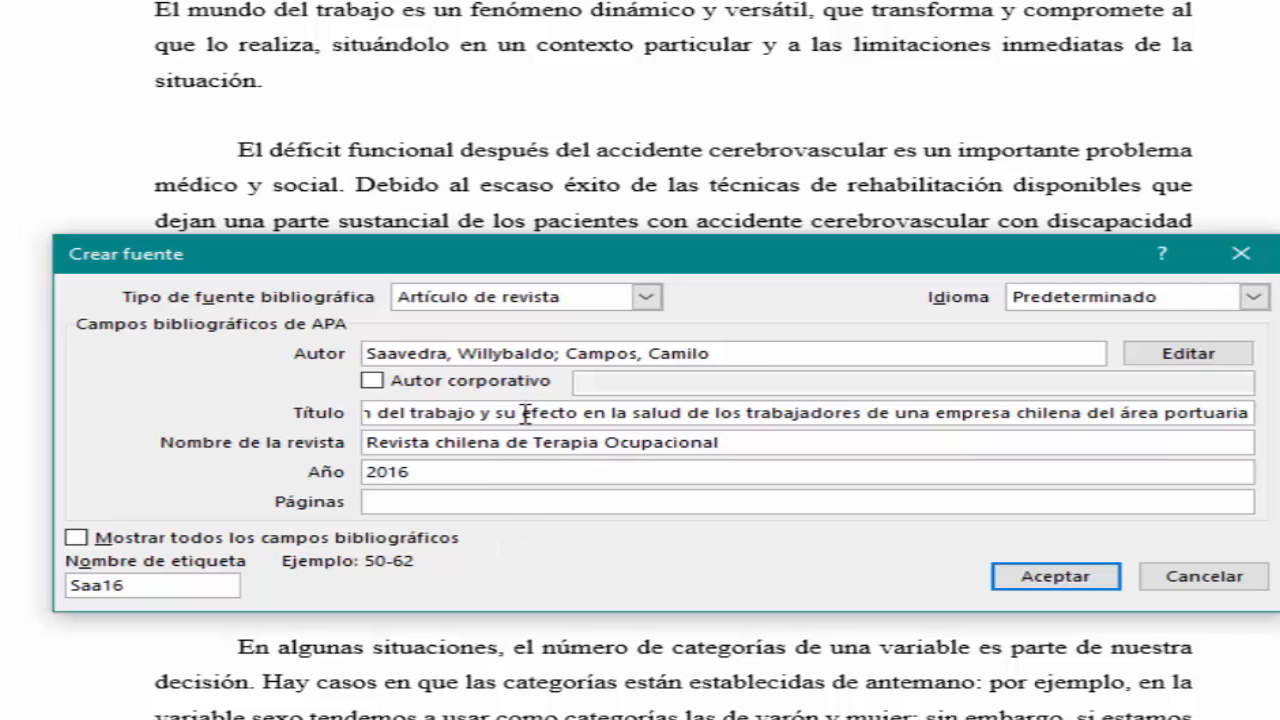
{"action": "type", "text": "193-206"}
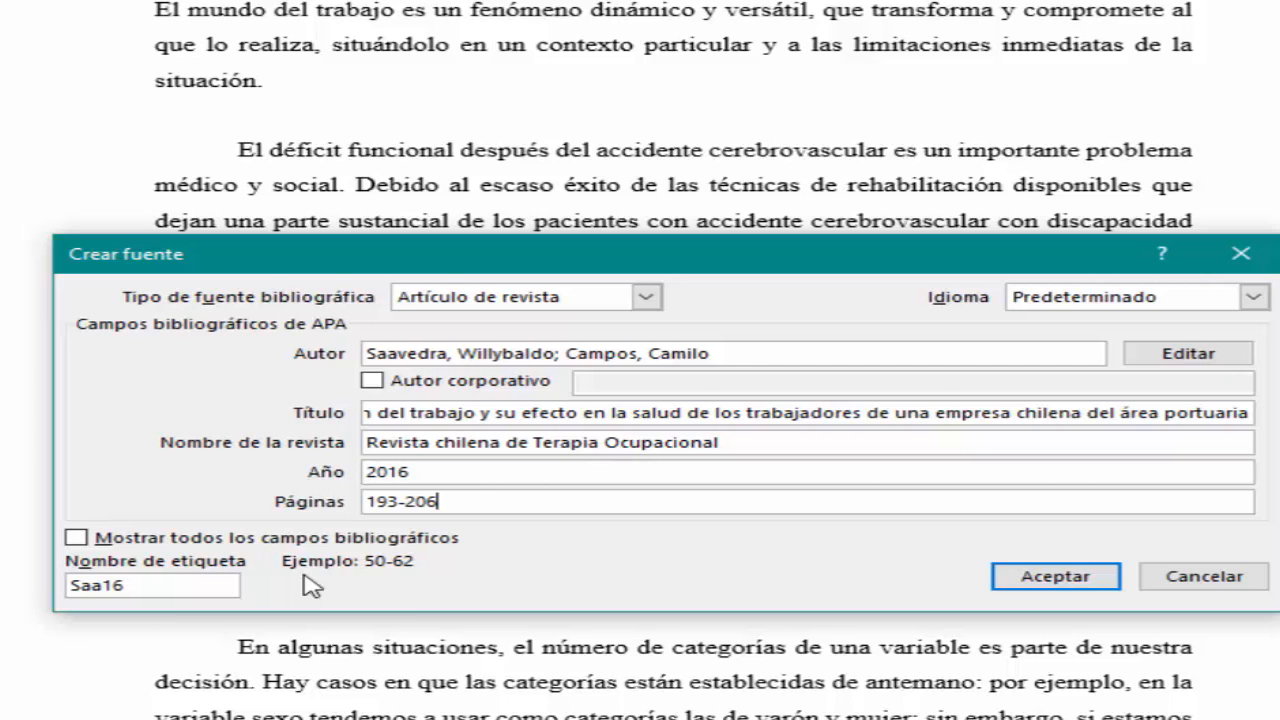
- Show all bibliographic fields of the source and set the volume to 16 and the issue number to 2
{"action": "left_click", "coordinate": [226, 540]}
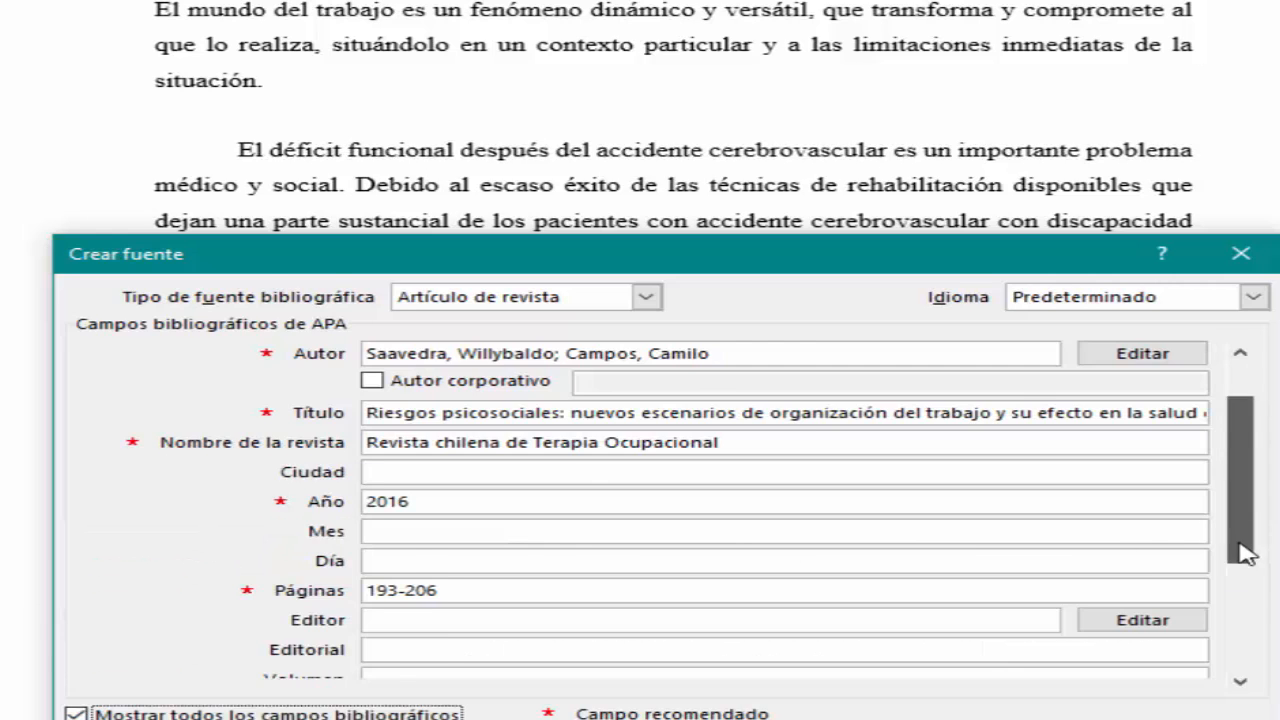
{"action": "left_click_drag", "start_coordinate": [1237, 512], "coordinate": [1236, 594]}
{"action": "left_click", "coordinate": [537, 503]}
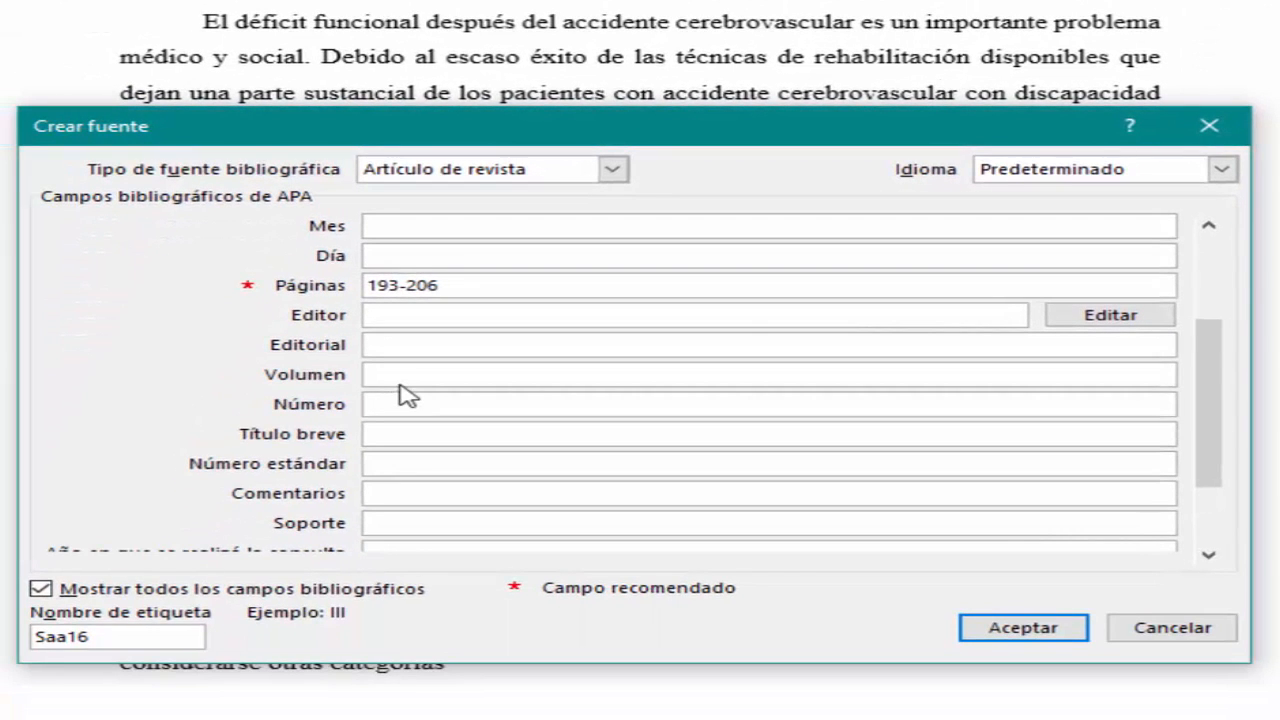
{"action": "left_click", "coordinate": [402, 383]}
{"action": "type", "text": "16"}
{"action": "key", "text": "Tab"}
{"action": "type", "text": "2"}
- Copy the article's web address from the browser into the source's URL field and confirm the source
{"action": "left_click_drag", "start_coordinate": [1207, 413], "coordinate": [1158, 511]}
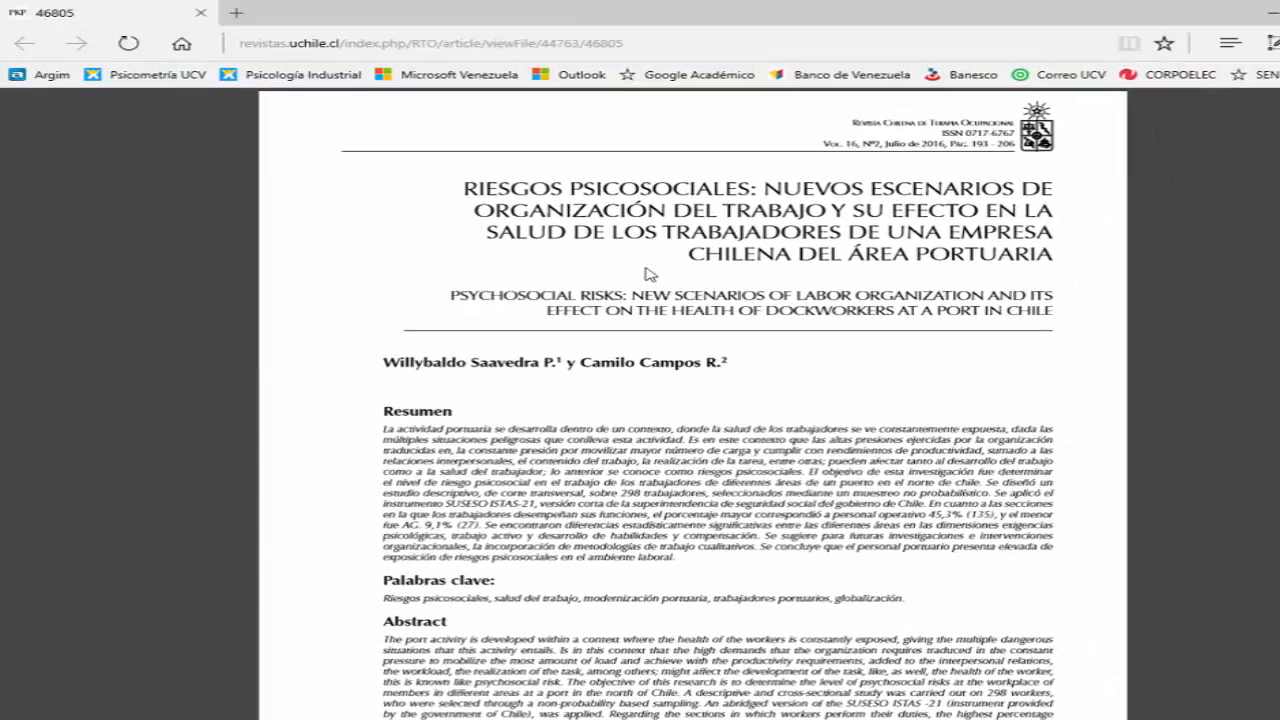
{"action": "scroll", "coordinate": [665, 320], "scroll_direction": "down", "scroll_amount": 5}
{"action": "scroll", "coordinate": [667, 328], "scroll_direction": "up", "scroll_amount": 4}
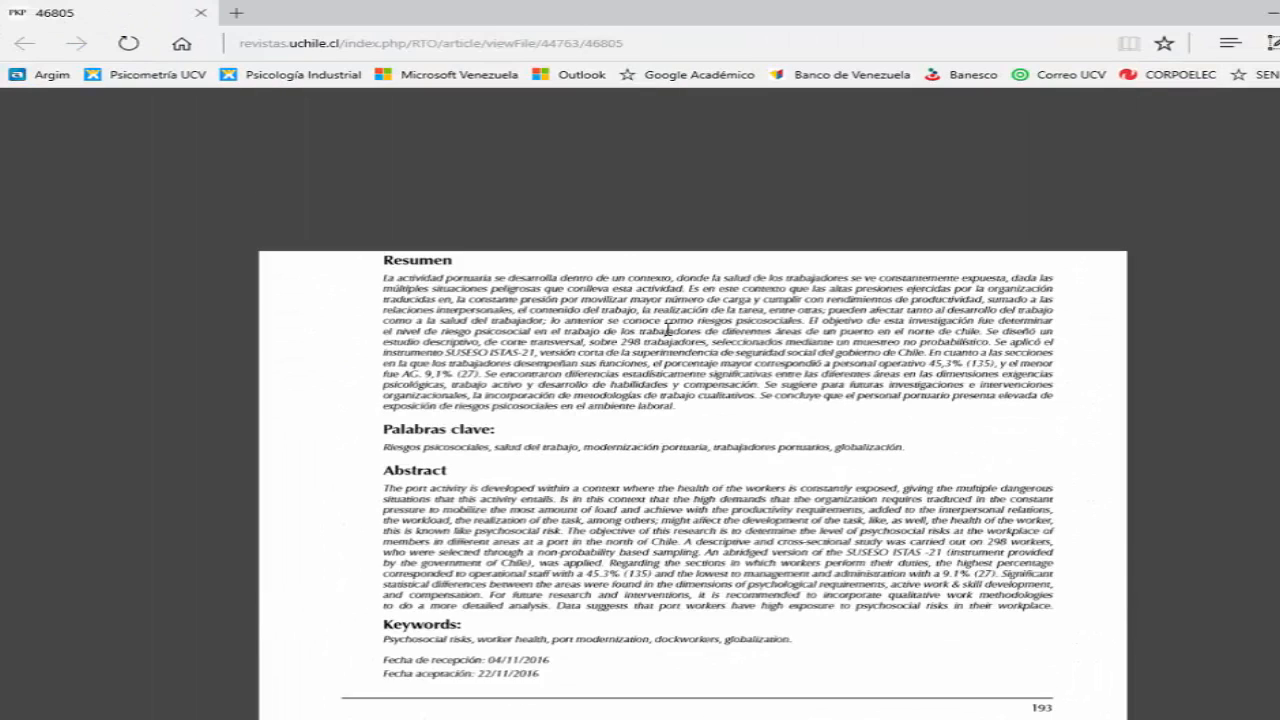
{"action": "scroll", "coordinate": [667, 328], "scroll_direction": "up", "scroll_amount": 2}
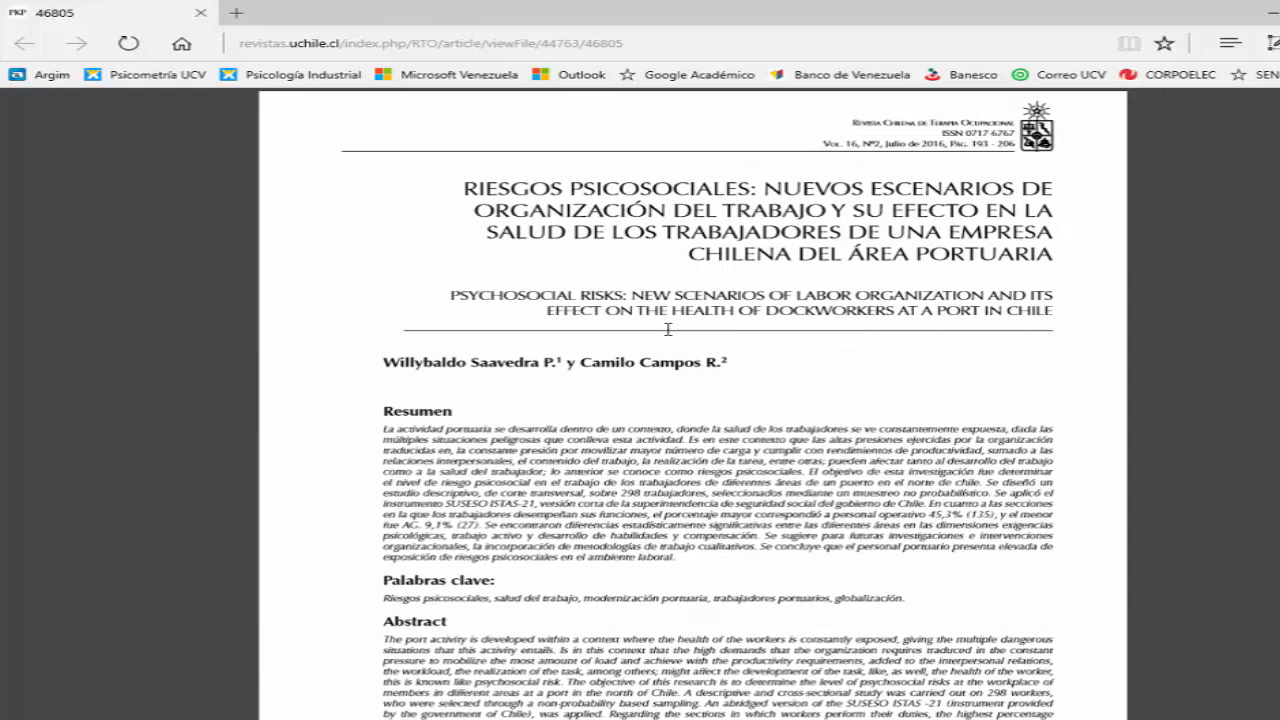
{"action": "left_click", "coordinate": [492, 47]}
{"action": "key", "text": "ctrl+c"}
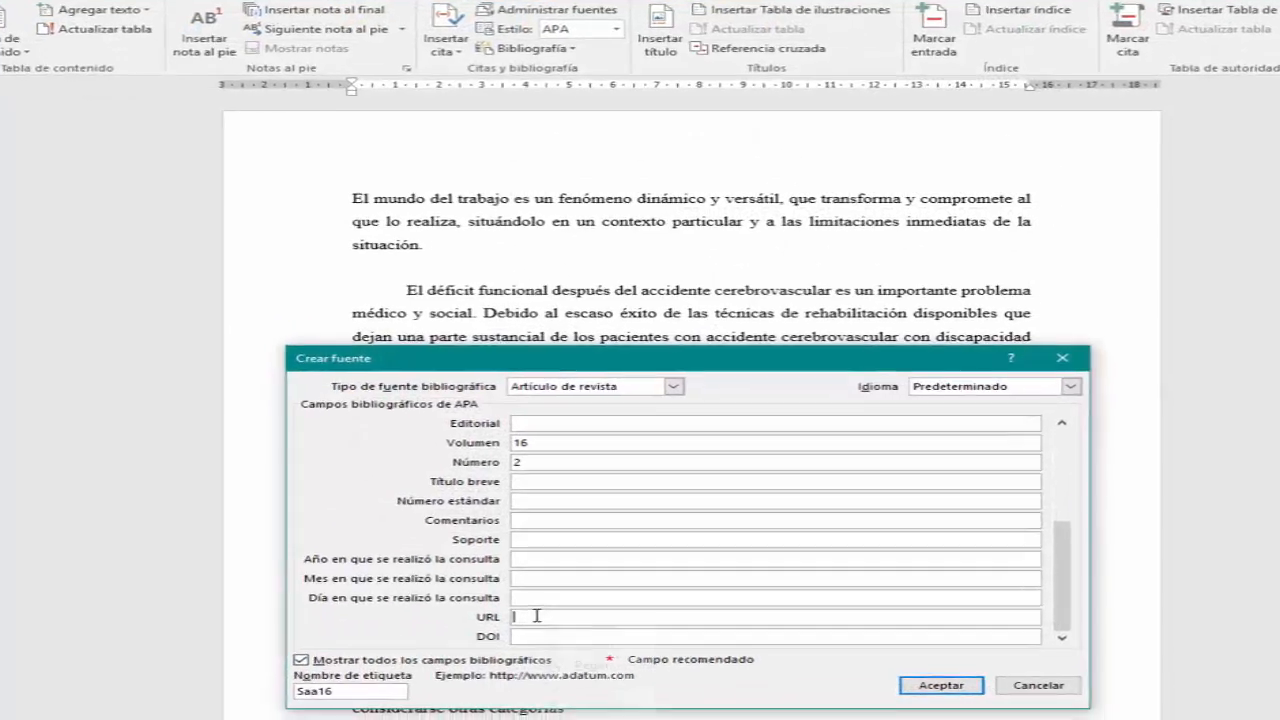
{"action": "right_click", "coordinate": [537, 616]}
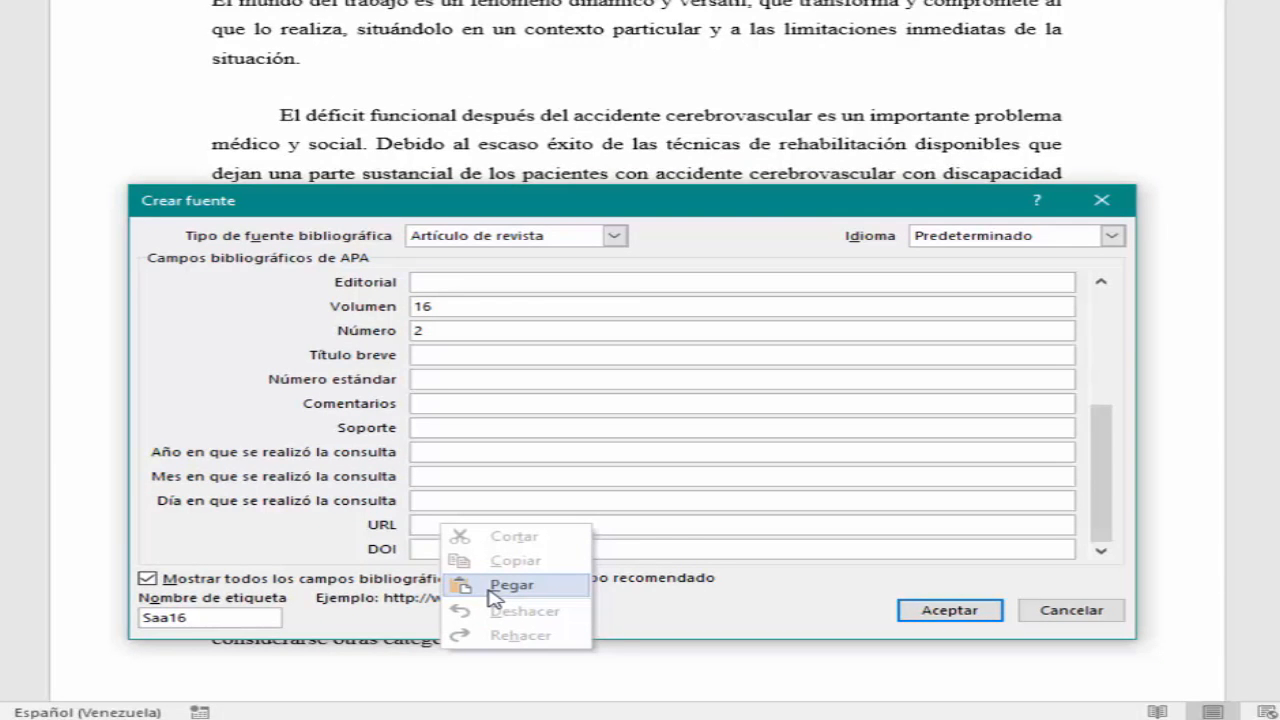
{"action": "left_click", "coordinate": [510, 585]}
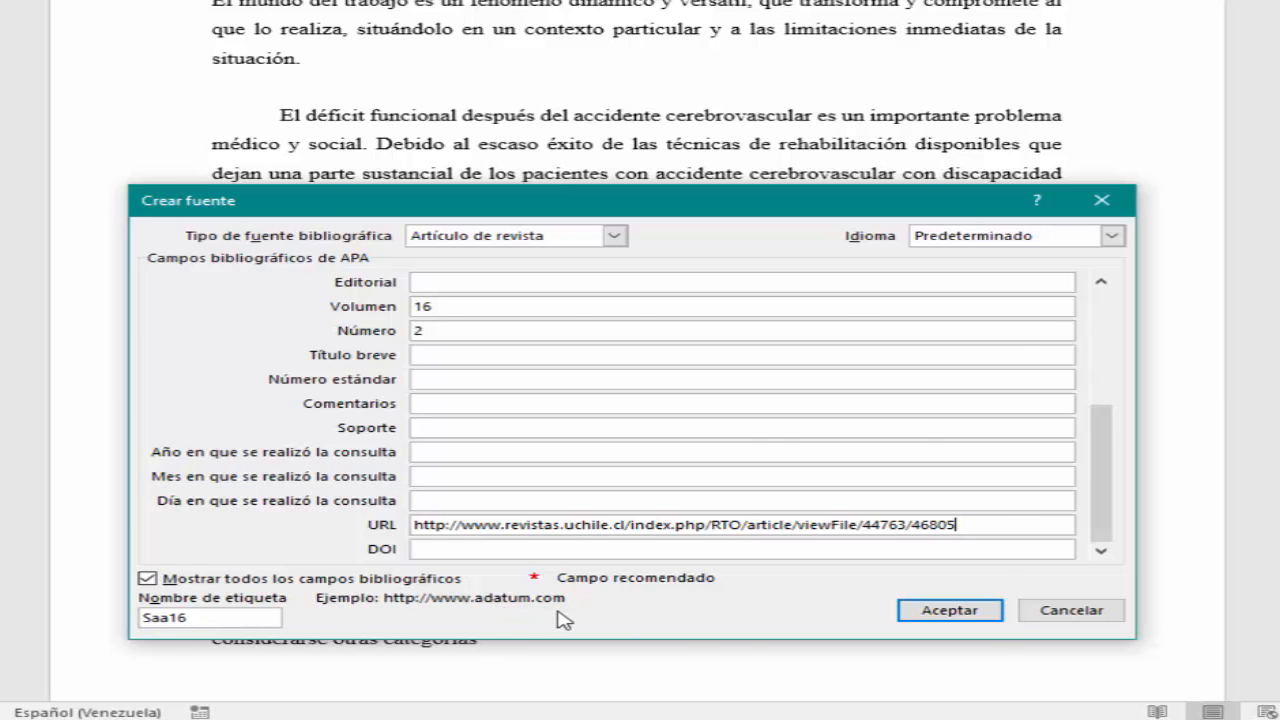
{"action": "left_click", "coordinate": [950, 614]}
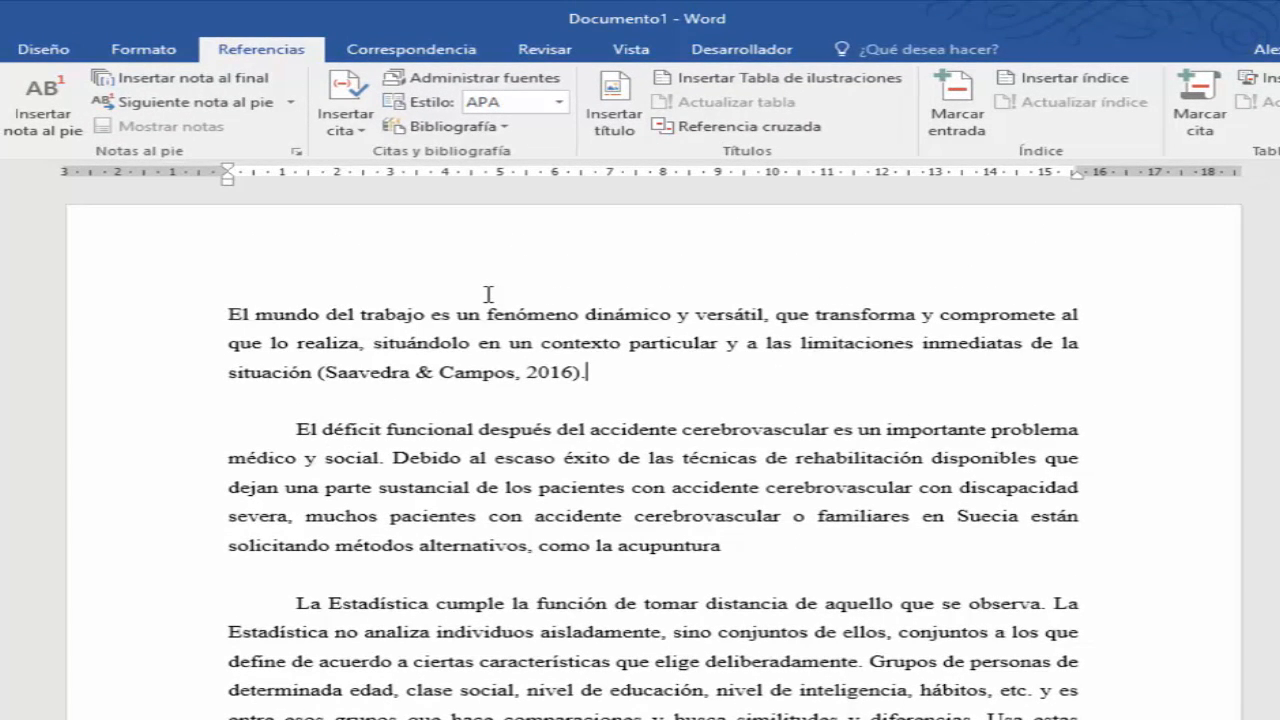
- Start a new source for a citation at the end of the second paragraph, after "acupuntura"
{"action": "left_click", "coordinate": [740, 548]}
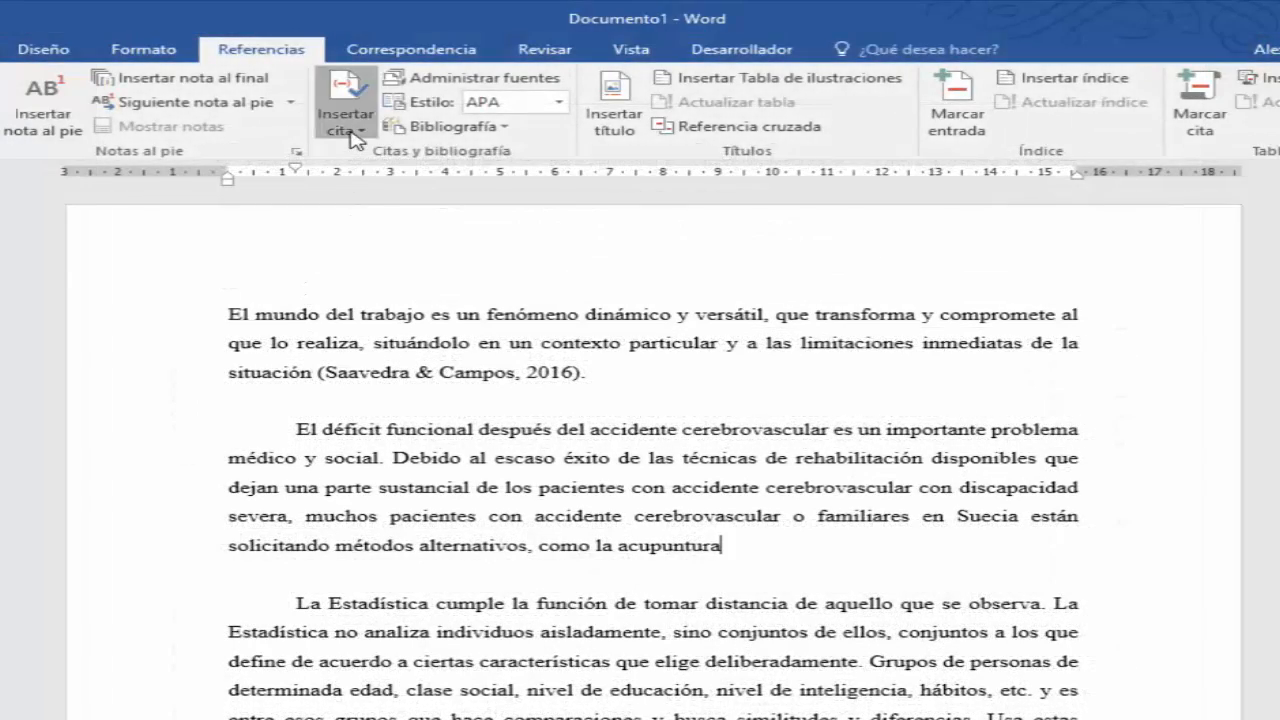
{"action": "left_click", "coordinate": [346, 128]}
{"action": "left_click", "coordinate": [365, 205]}
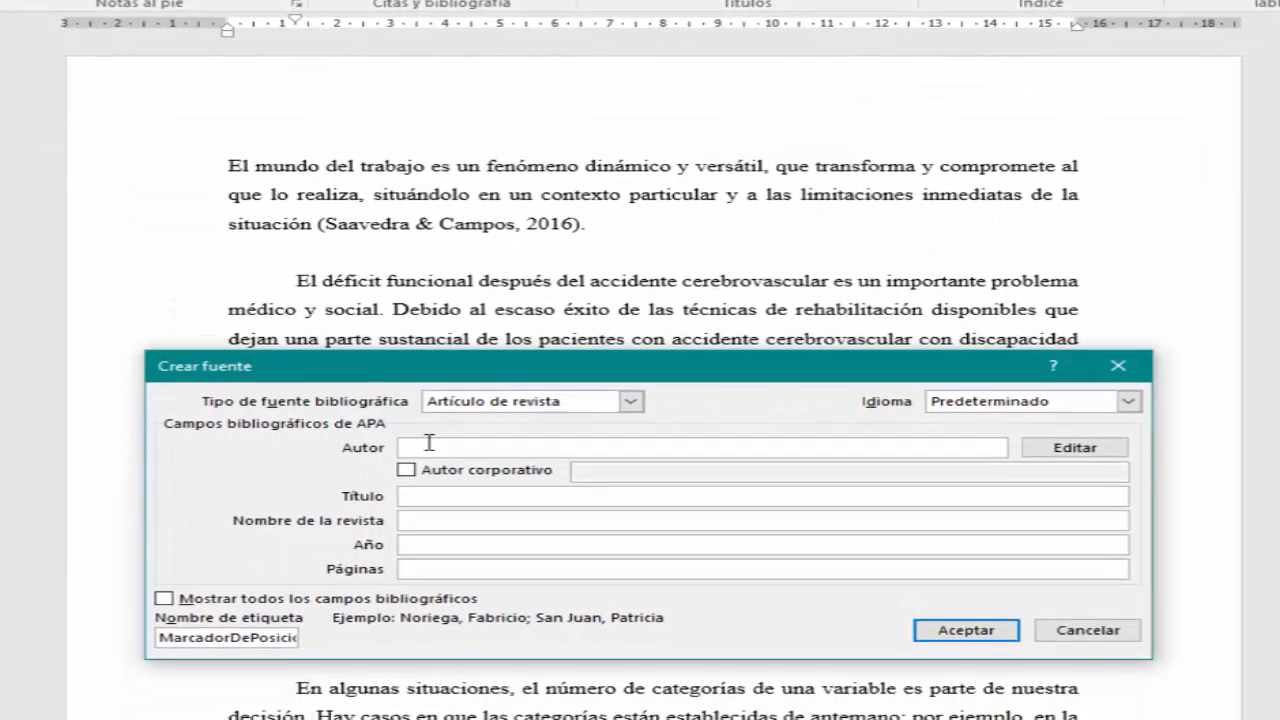
- Enter the five authors listed in the stroke article's PDF as surname and initial, separated by semicolons
{"action": "type", "text": "Johansson"}
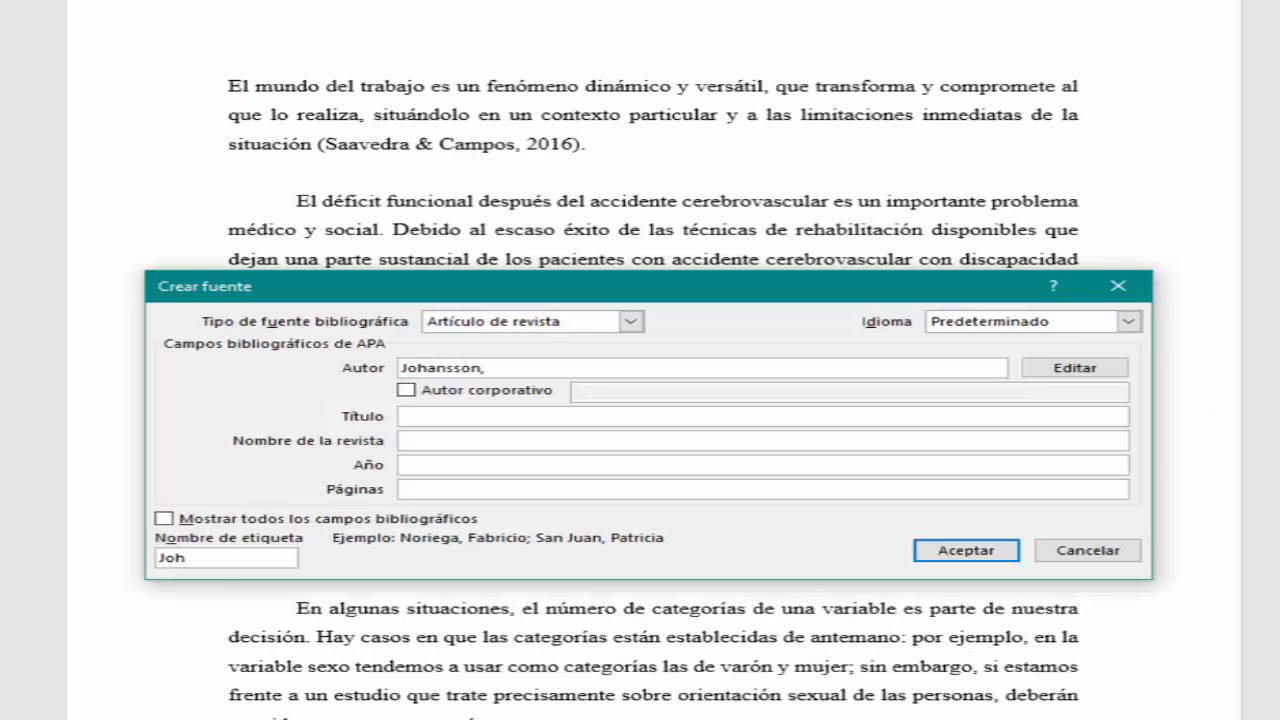
{"action": "type", "text": "K;"}
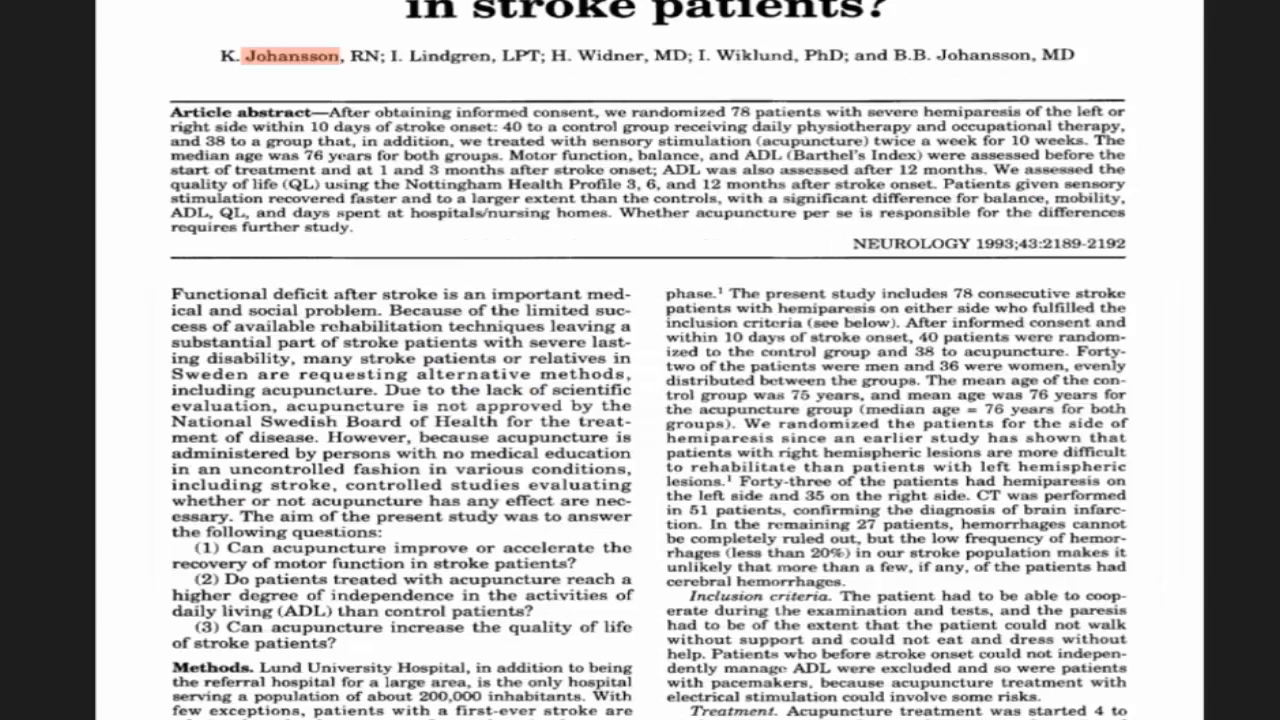
{"action": "left_click_drag", "start_coordinate": [484, 56], "coordinate": [413, 57]}
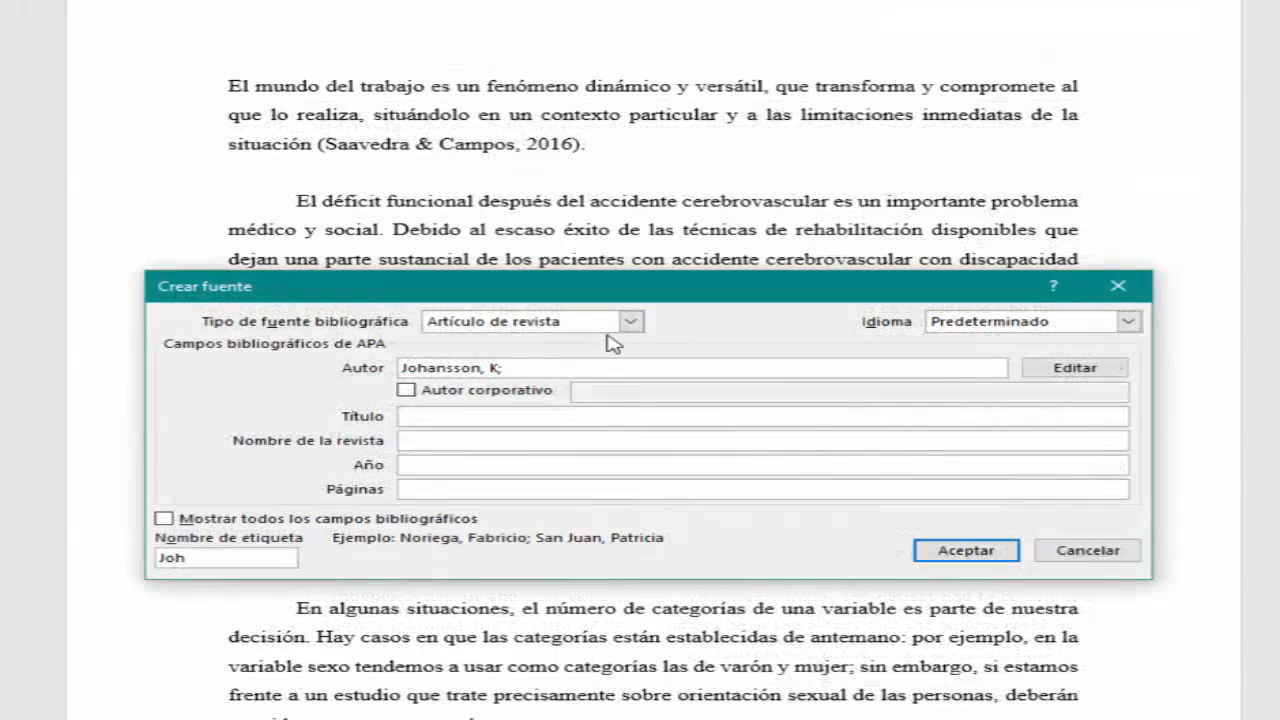
{"action": "type", "text": "Lindgren, I;"}
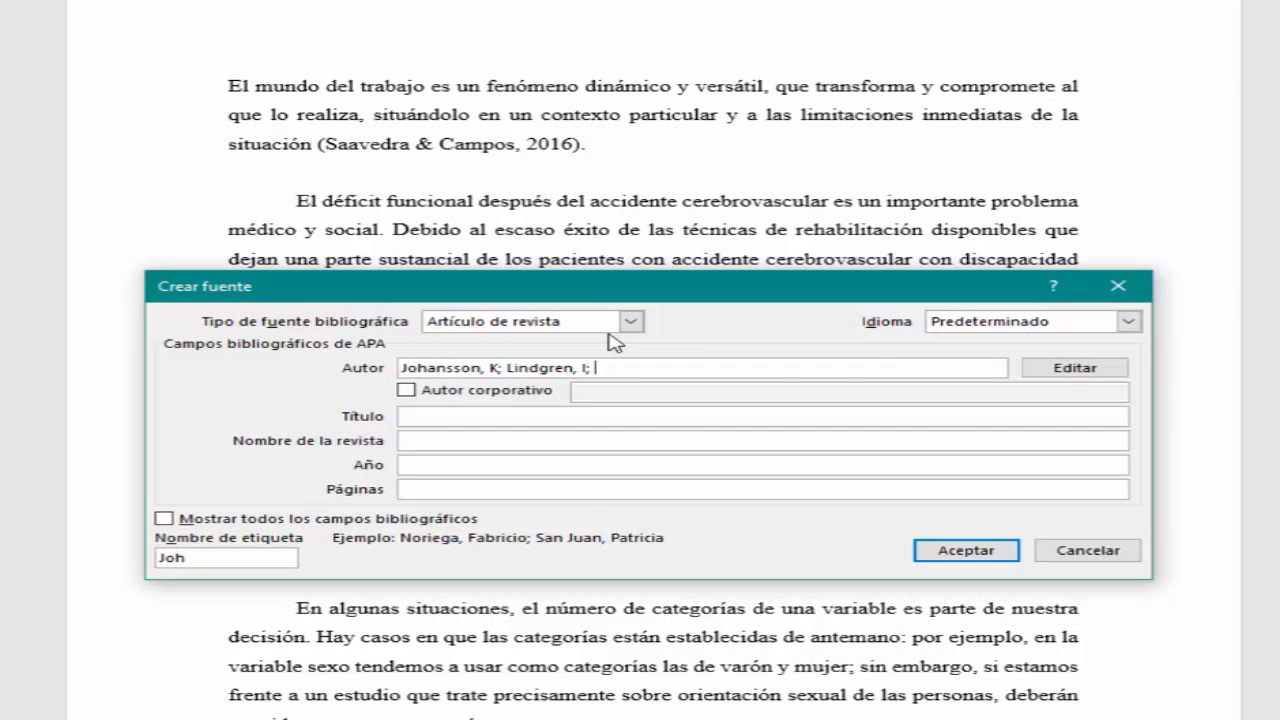
{"action": "key", "text": "alt+Tab"}
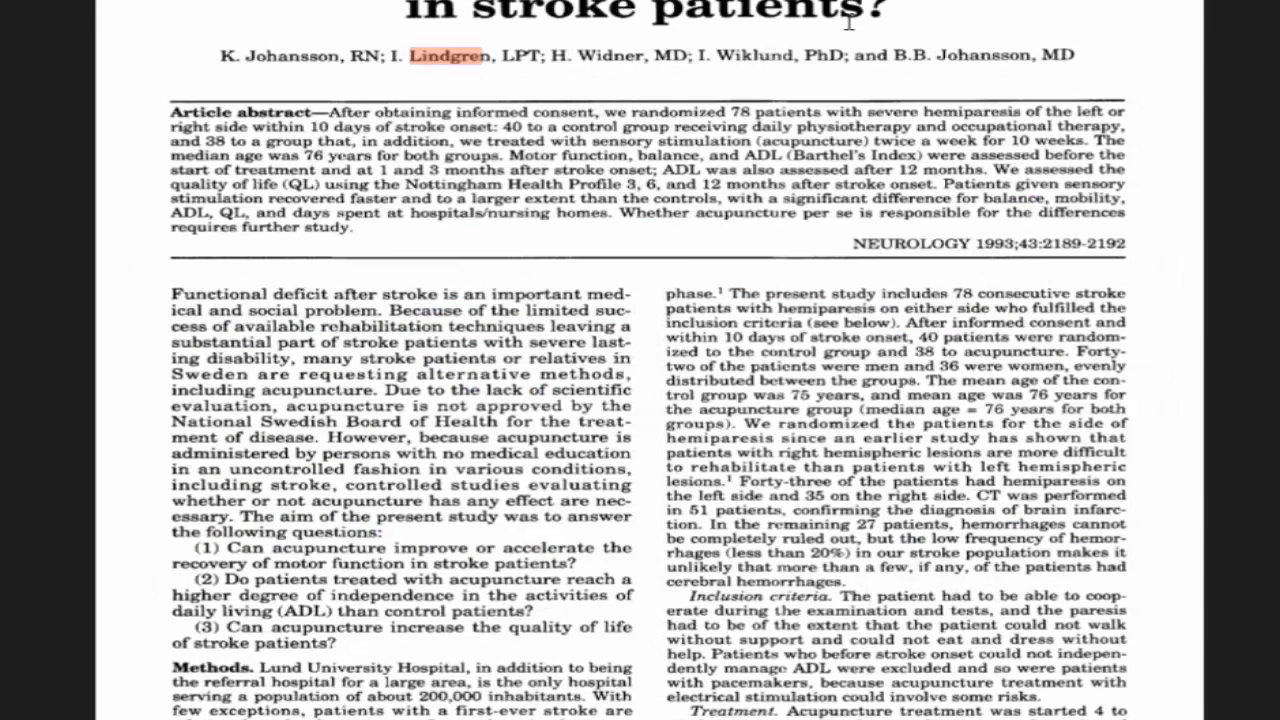
{"action": "key", "text": "alt+Tab"}
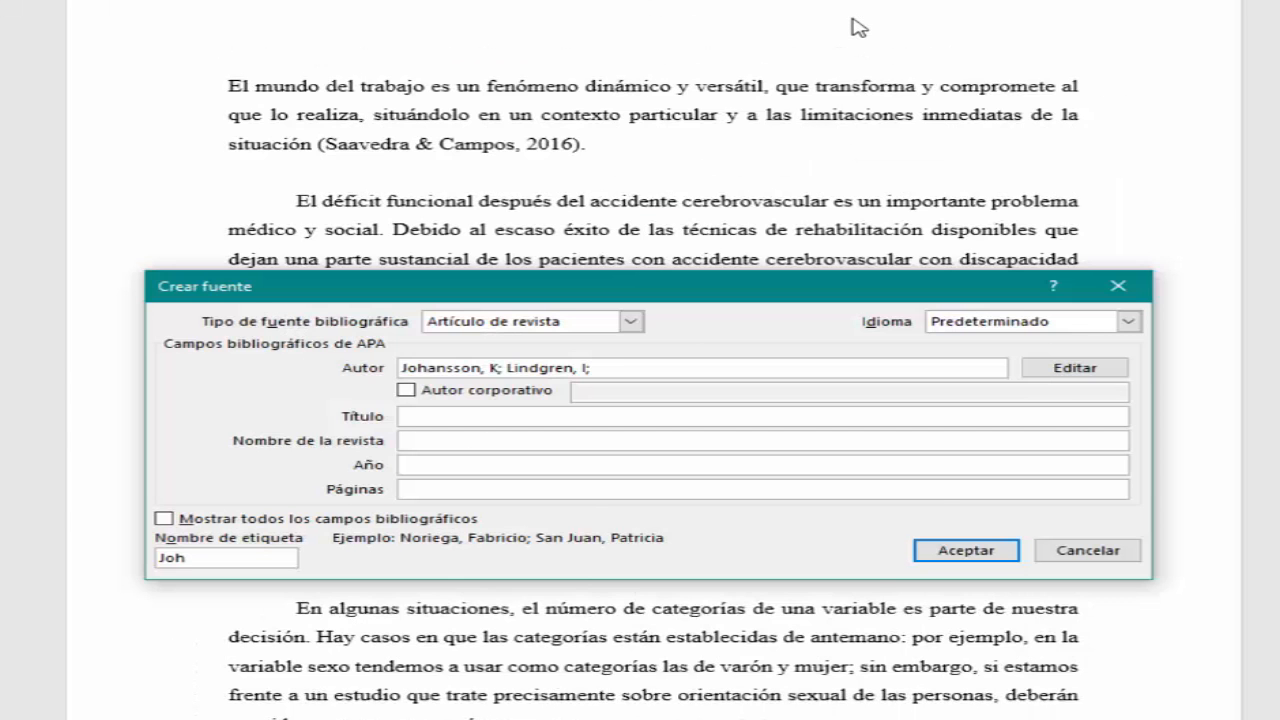
{"action": "type", "text": "Widner, H;"}
{"action": "key", "text": "alt+Tab"}
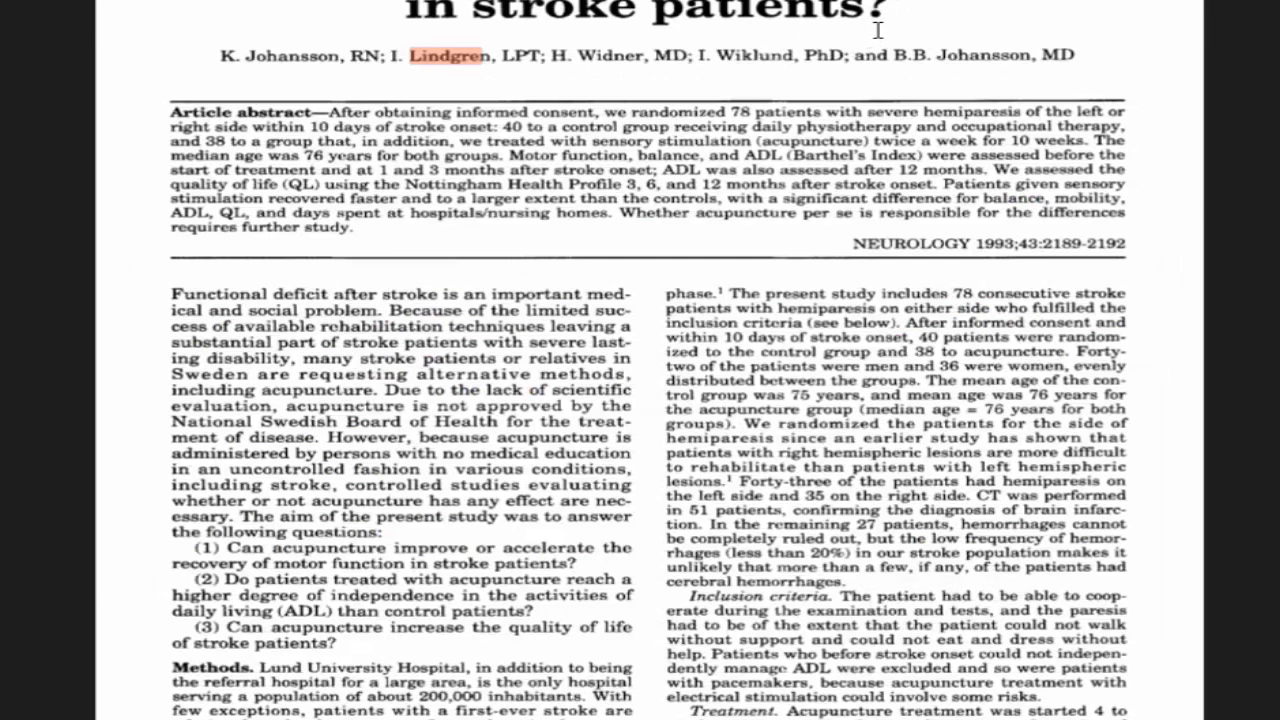
{"action": "key", "text": "alt+Tab"}
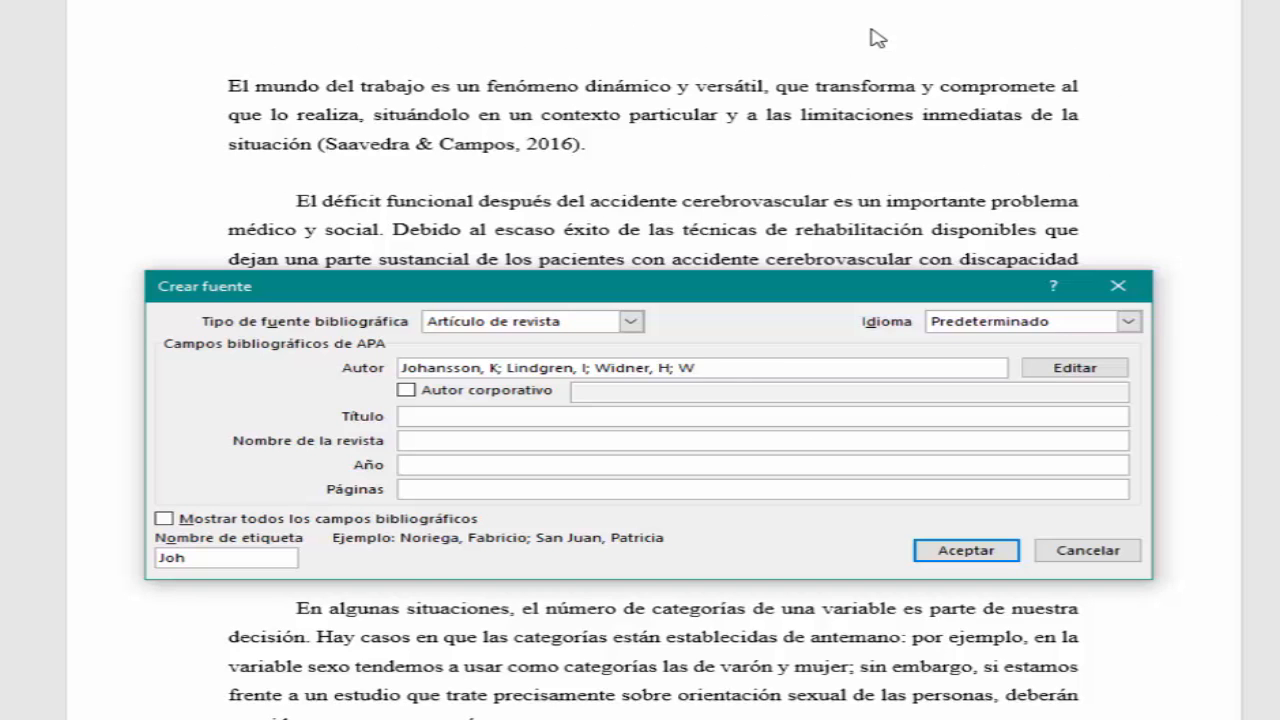
{"action": "type", "text": "iklund, I;"}
{"action": "key", "text": "alt+Tab"}
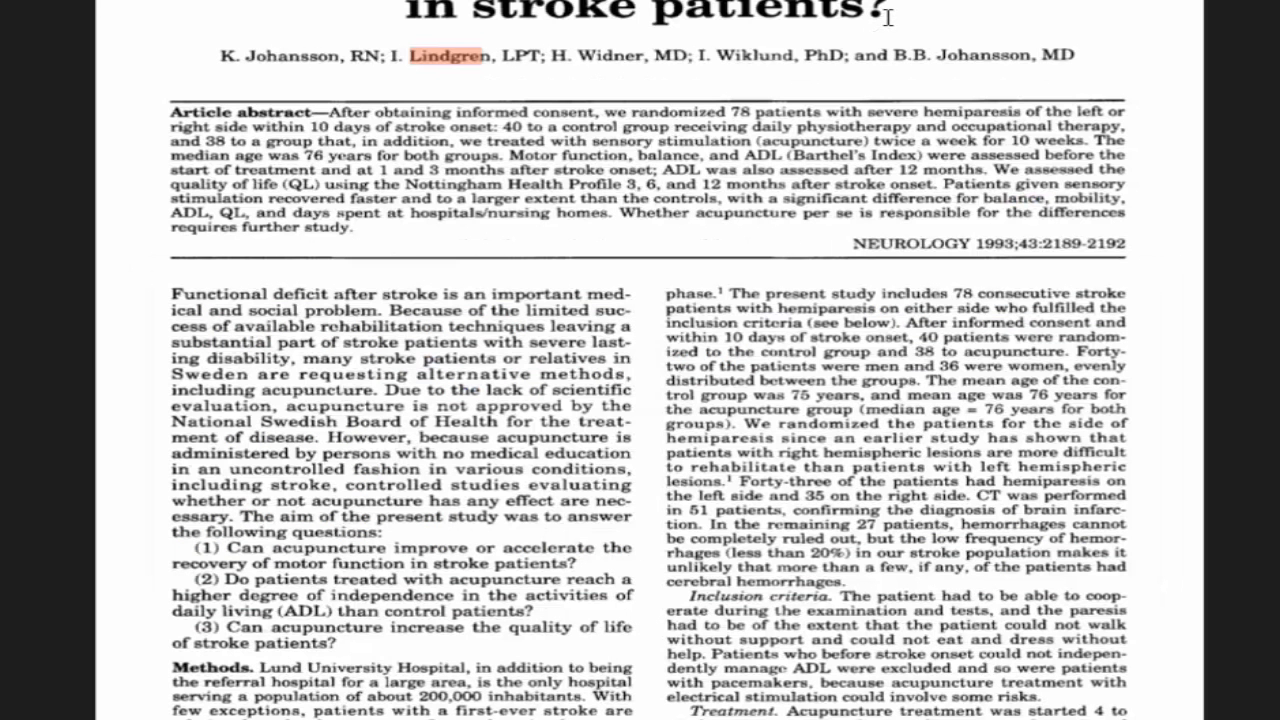
{"action": "key", "text": "alt+Tab"}
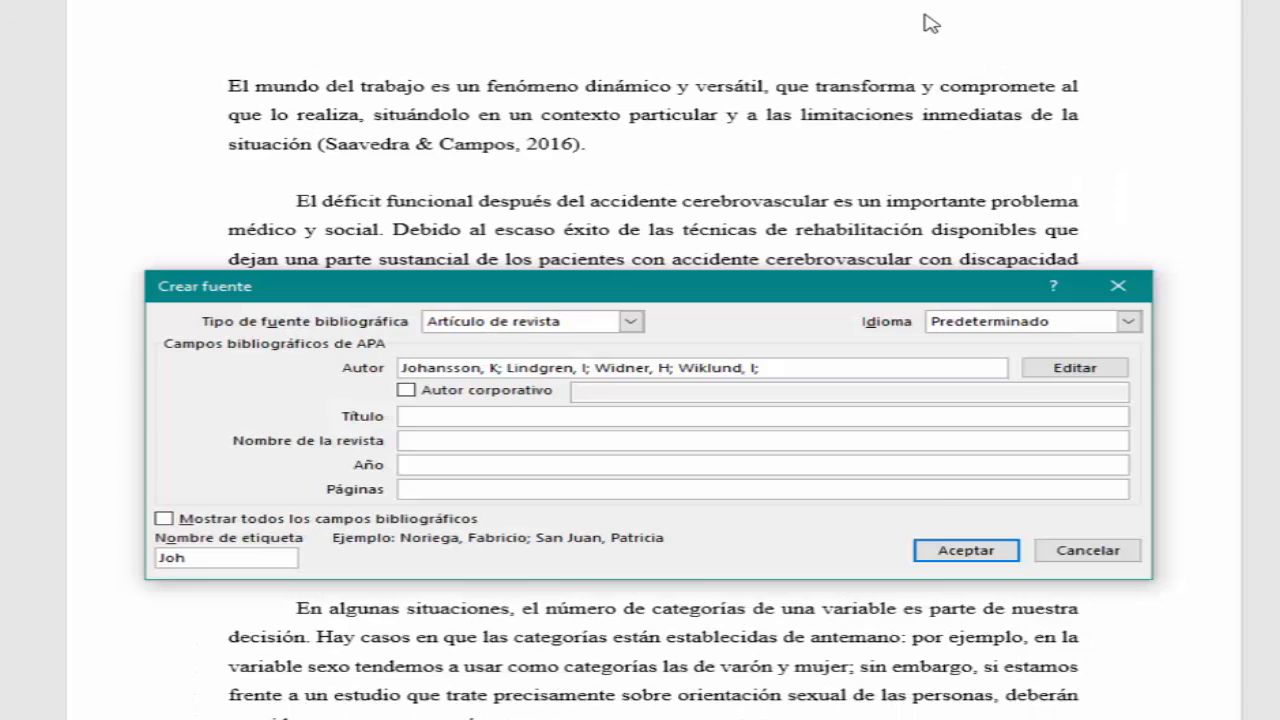
{"action": "type", "text": "Johansson, B"}
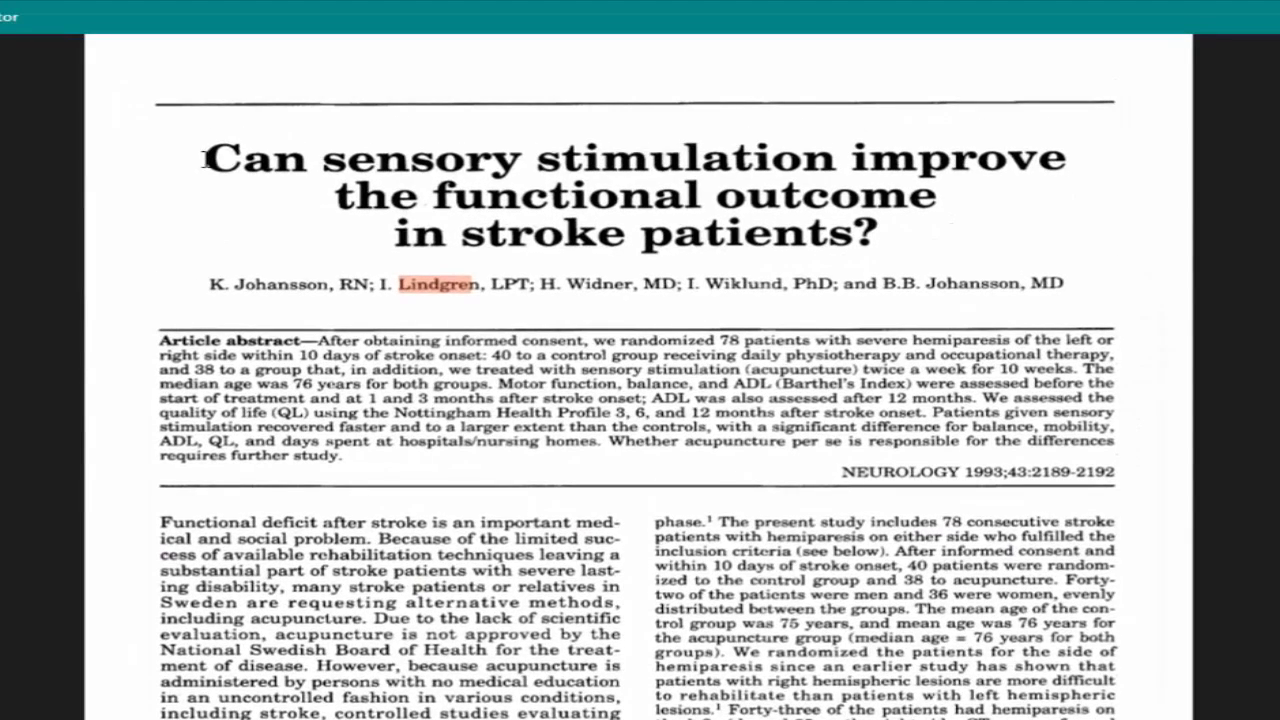
- Copy the title "Can sensory stimulation improve the functional outcome in stroke patients?" from the article PDF into the source's title
{"action": "left_click_drag", "start_coordinate": [205, 158], "coordinate": [890, 237]}
{"action": "key", "text": "ctrl+c"}
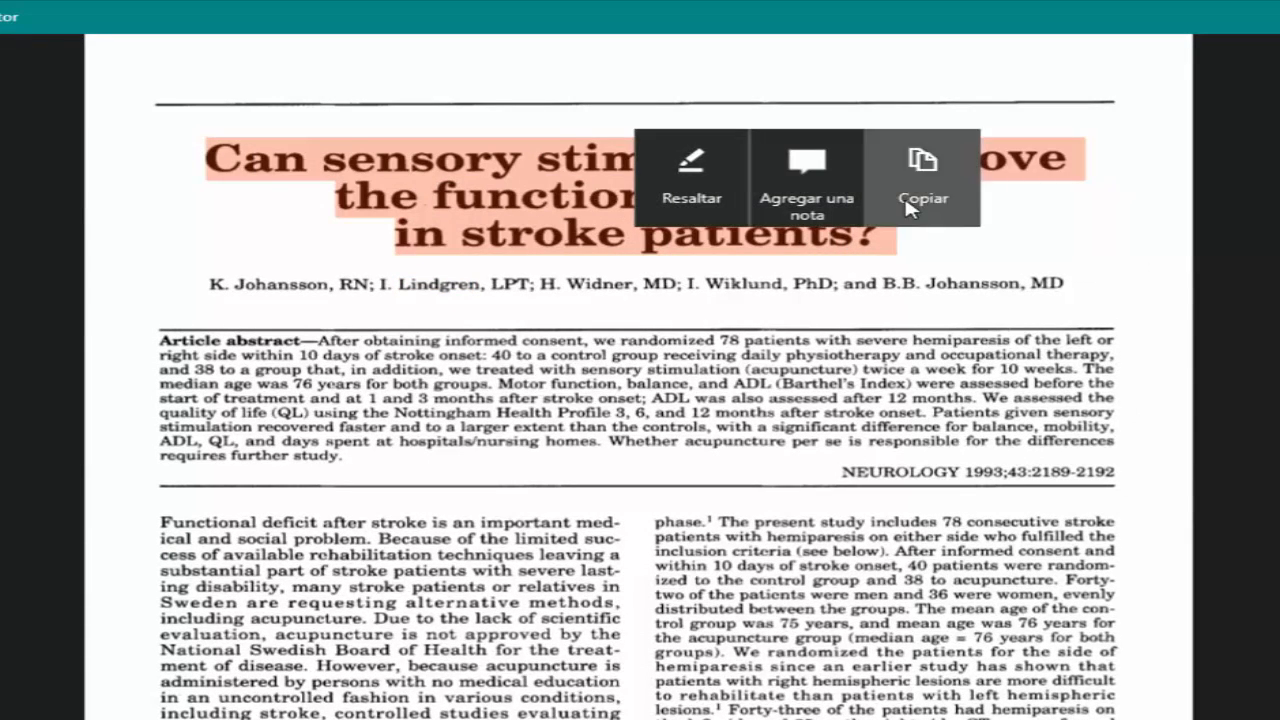
{"action": "left_click", "coordinate": [909, 204]}
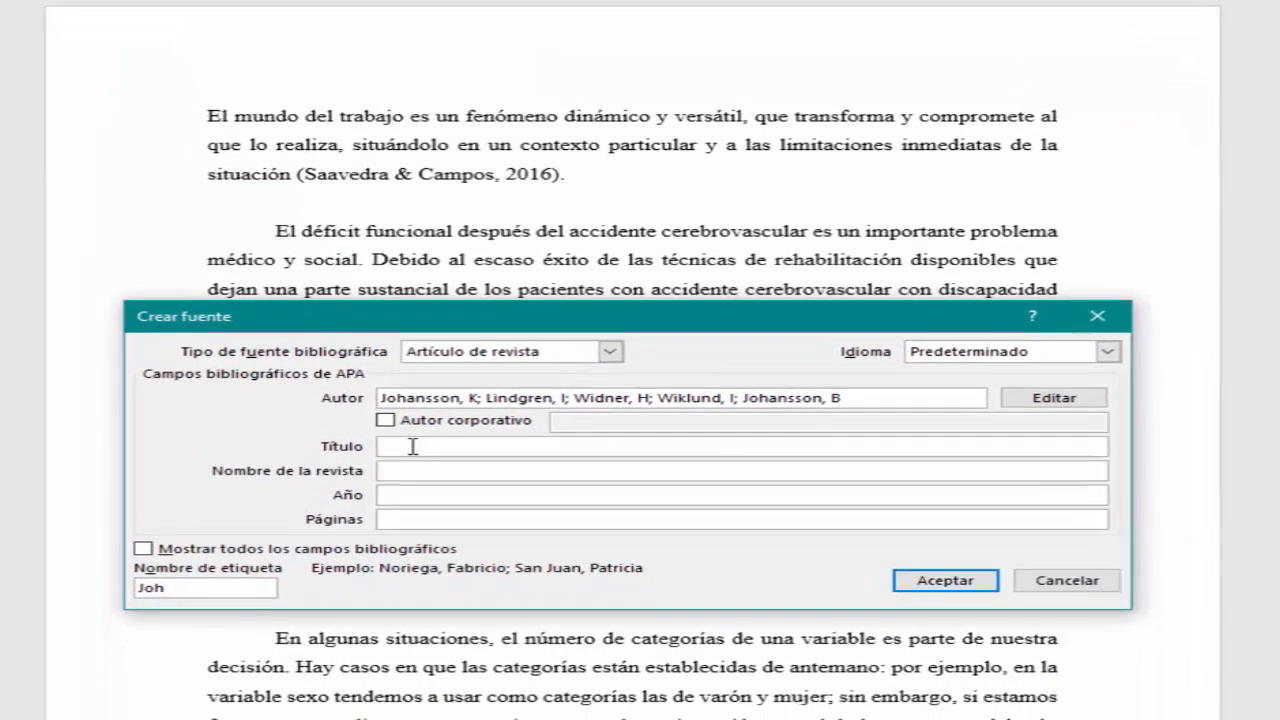
{"action": "right_click", "coordinate": [410, 424]}
{"action": "left_click", "coordinate": [470, 487]}
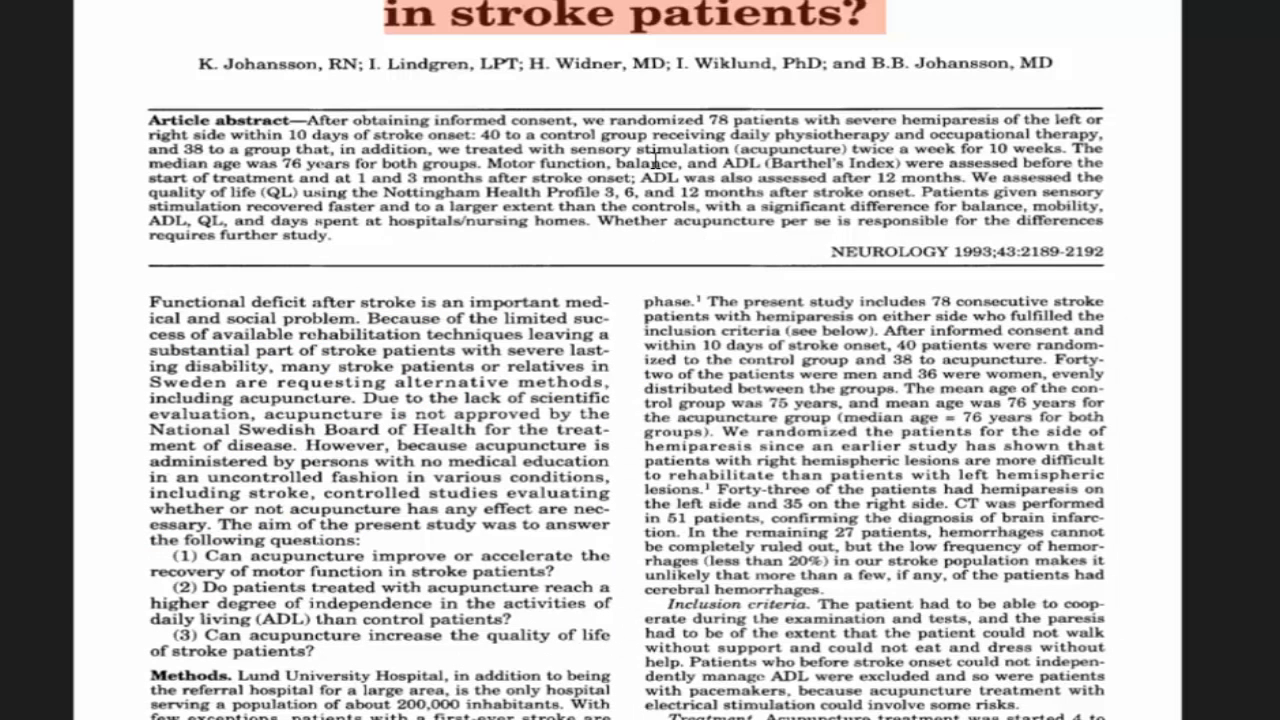
- Enter "Neurology" as the journal name of the source, as given in the article PDF
{"action": "left_click_drag", "start_coordinate": [832, 252], "coordinate": [945, 250]}
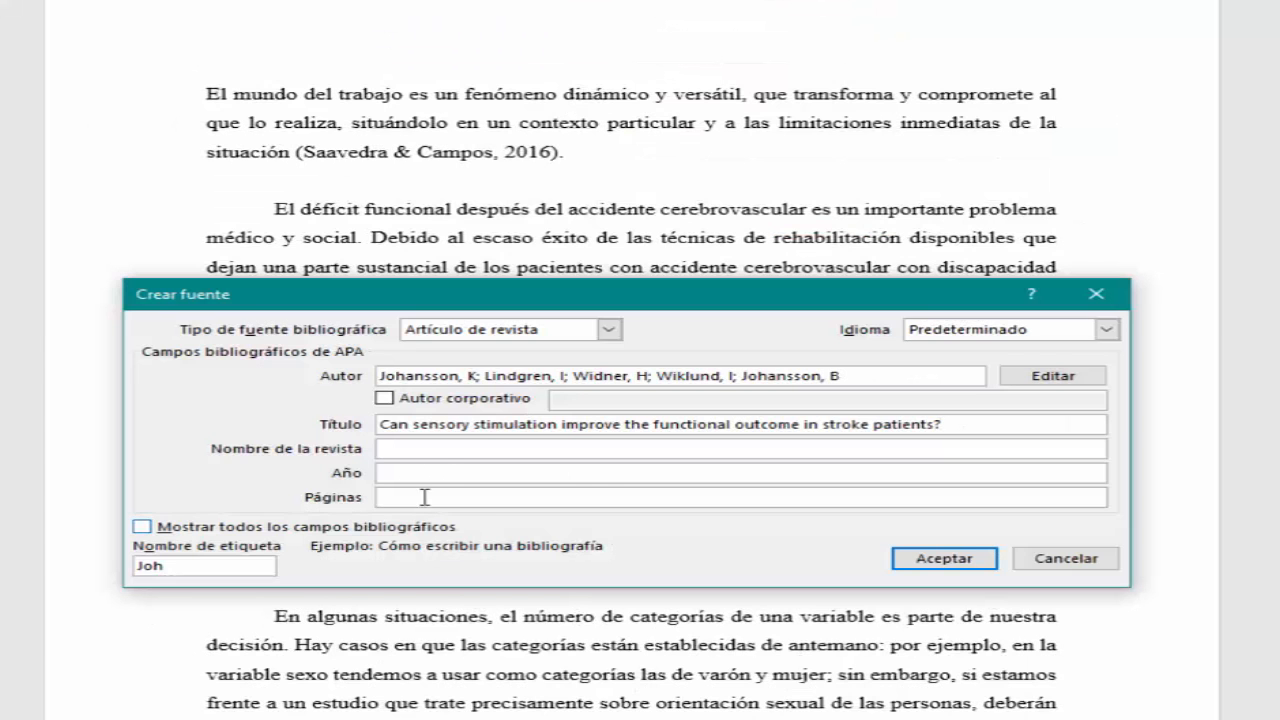
{"action": "left_click", "coordinate": [426, 449]}
{"action": "type", "text": "Neurology"}
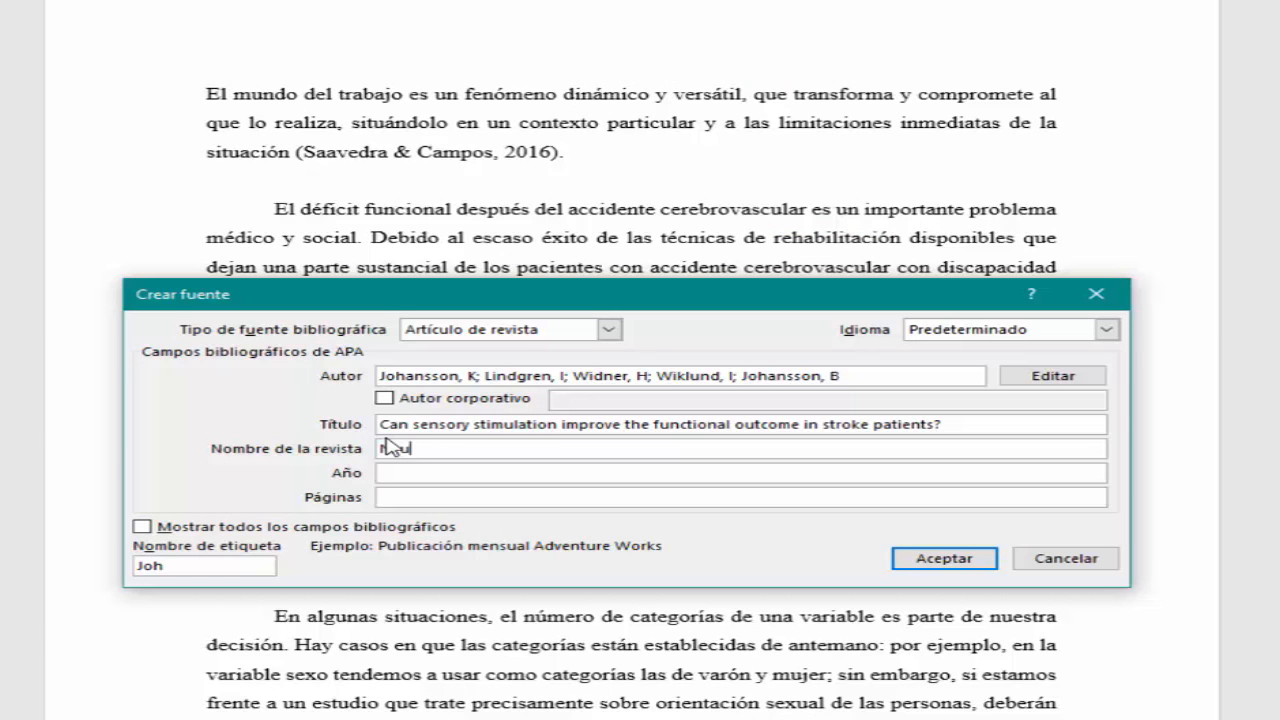
{"action": "key", "text": "BackSpace"}
{"action": "type", "text": "y"}
- Set the article's year to 1993 and its pages to 2189-2192, consulting the citation line in the PDF
{"action": "left_click", "coordinate": [420, 476]}
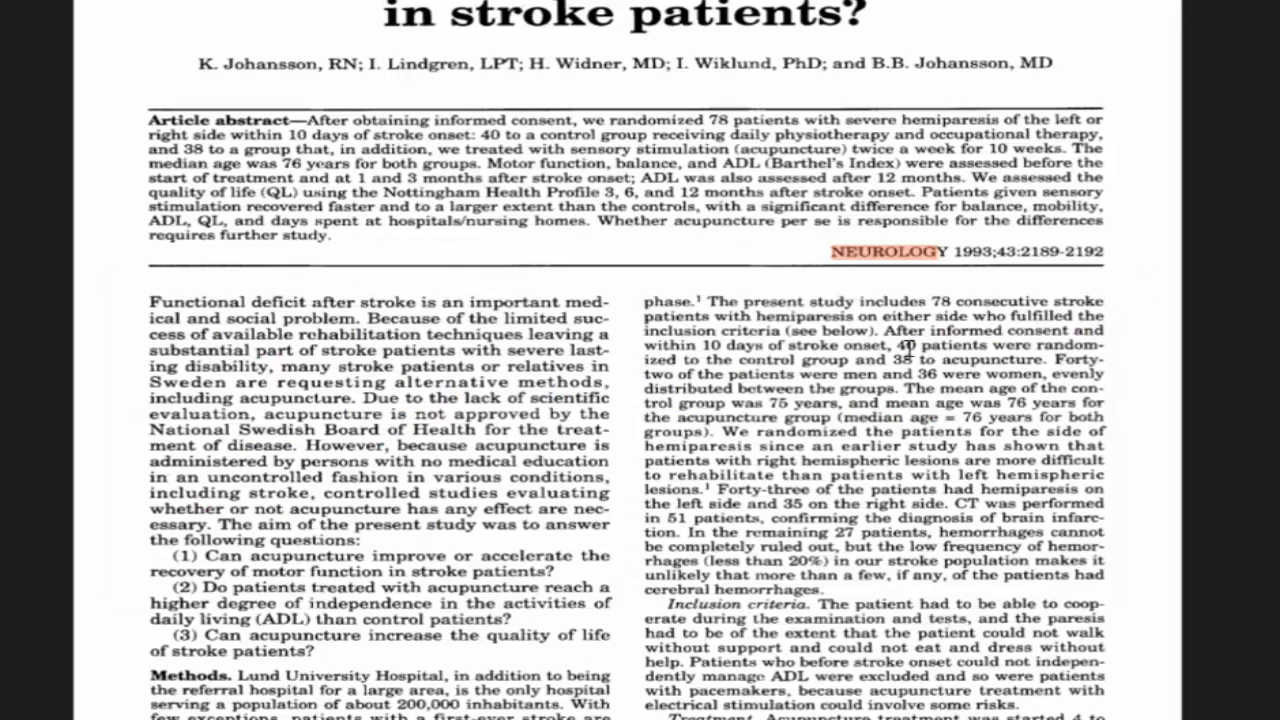
{"action": "left_click_drag", "start_coordinate": [953, 252], "coordinate": [964, 252]}
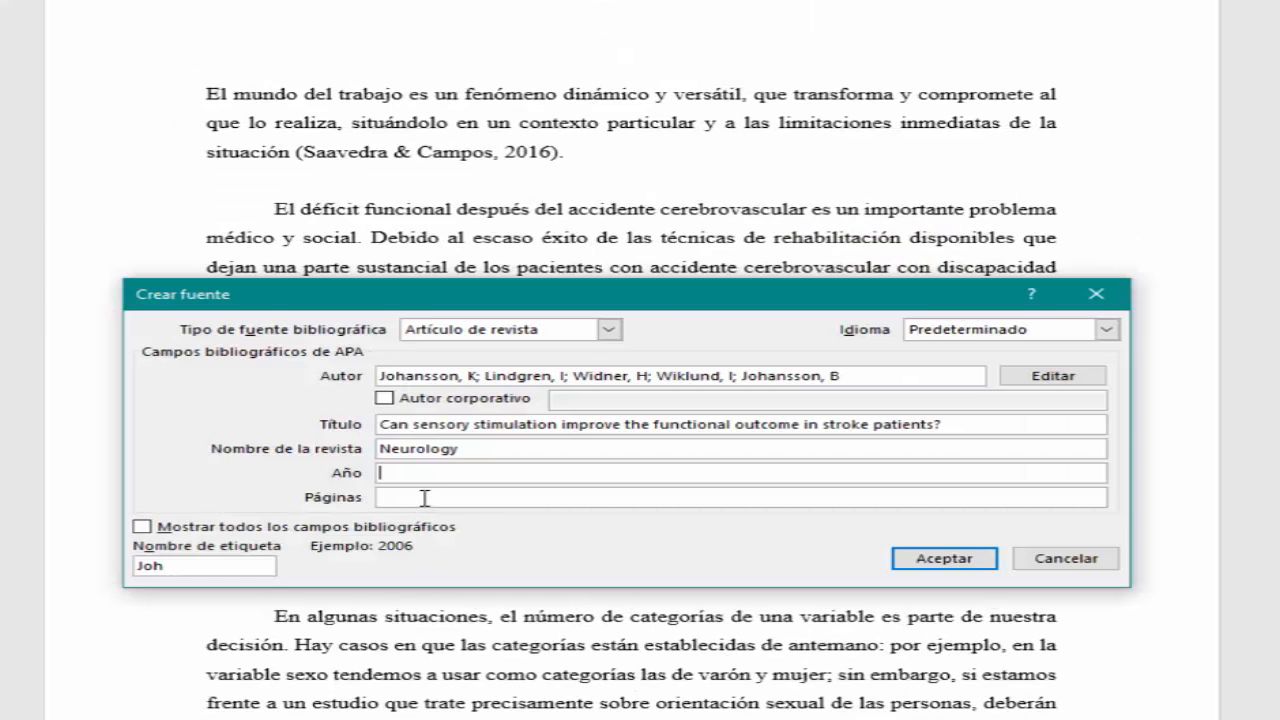
{"action": "type", "text": "1993"}
{"action": "left_click", "coordinate": [382, 495]}
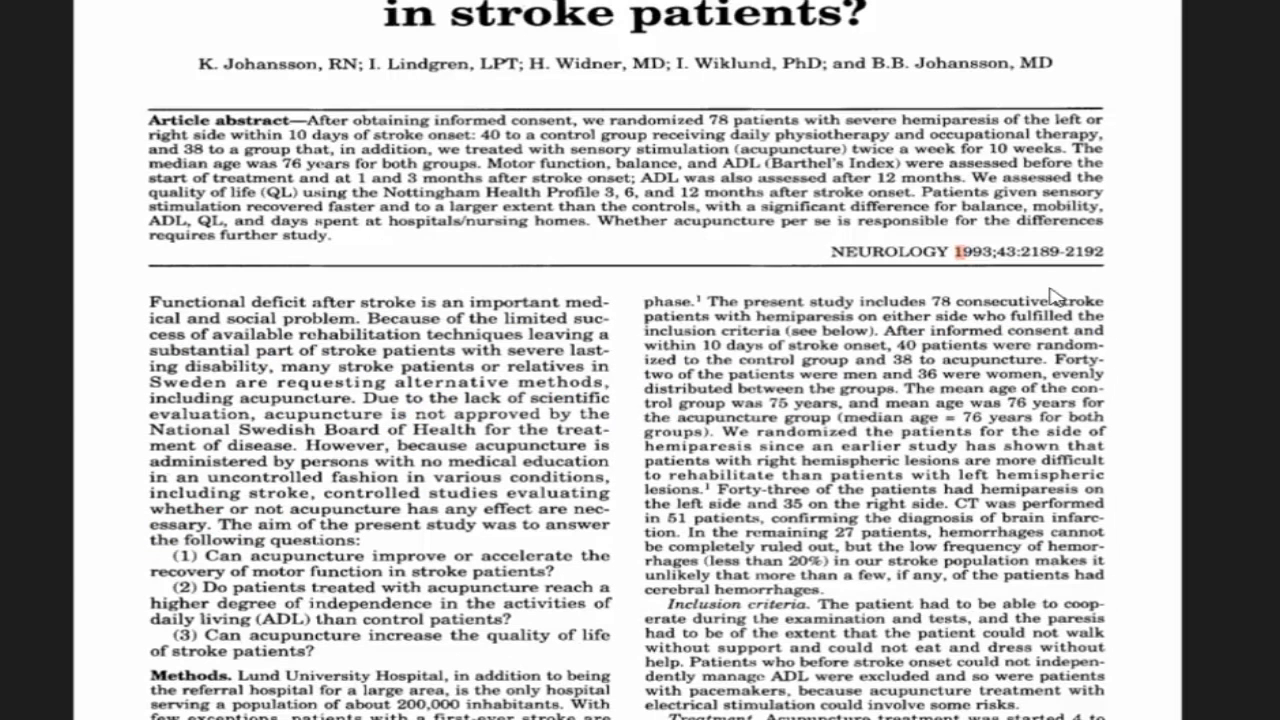
{"action": "left_click", "coordinate": [1031, 255]}
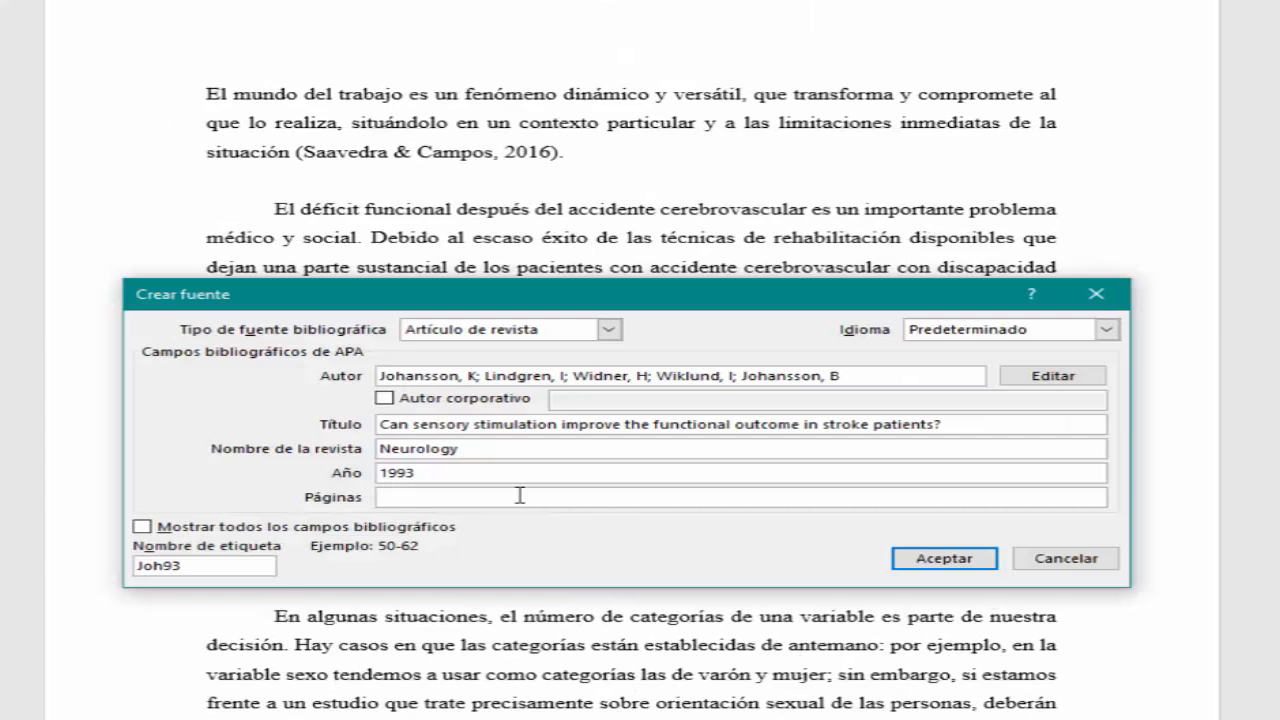
{"action": "type", "text": "89-2192"}
- Show all bibliographic fields of the source and set the volume to 43
{"action": "left_click", "coordinate": [142, 526]}
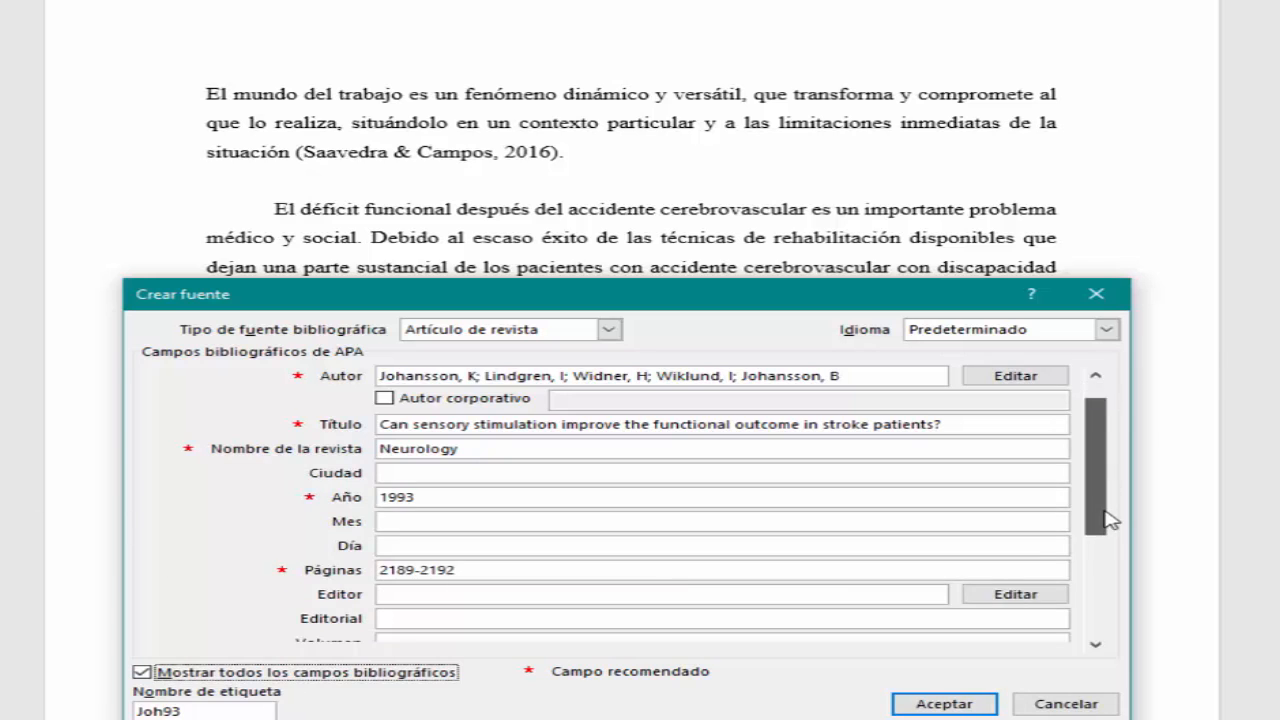
{"action": "left_click_drag", "start_coordinate": [1100, 485], "coordinate": [1103, 531]}
{"action": "left_click", "coordinate": [505, 546]}
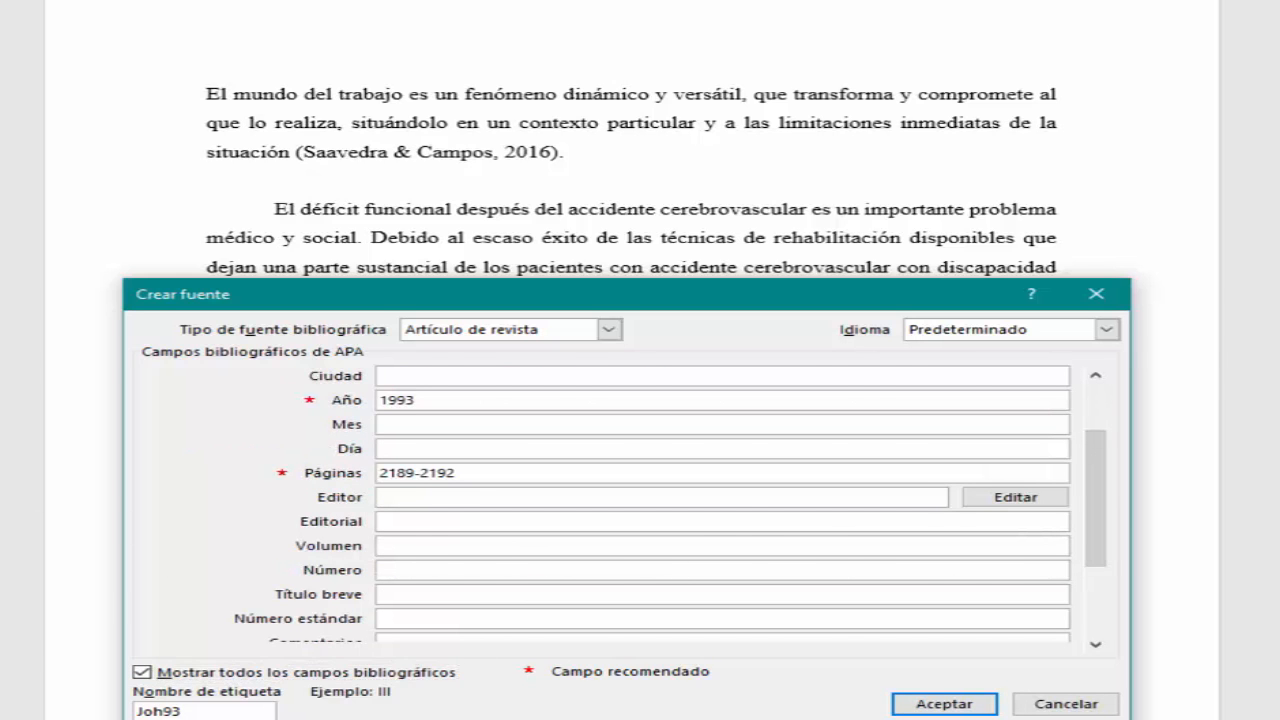
{"action": "key", "text": "alt+Tab"}
{"action": "key", "text": "alt+Tab"}
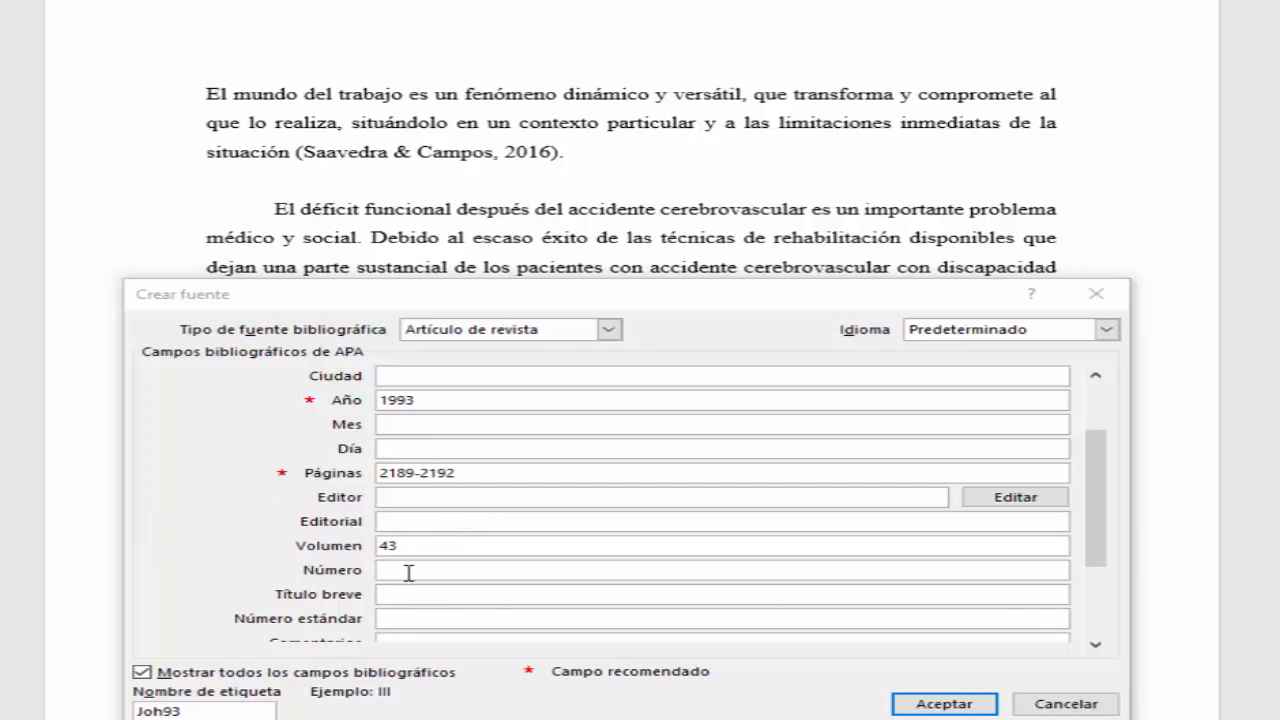
- Copy the DOI 10.1212/WNL.43.11.2189 from the article PDF into the source, save it, and end the citation with a period
{"action": "left_click_drag", "start_coordinate": [1094, 548], "coordinate": [1097, 622]}
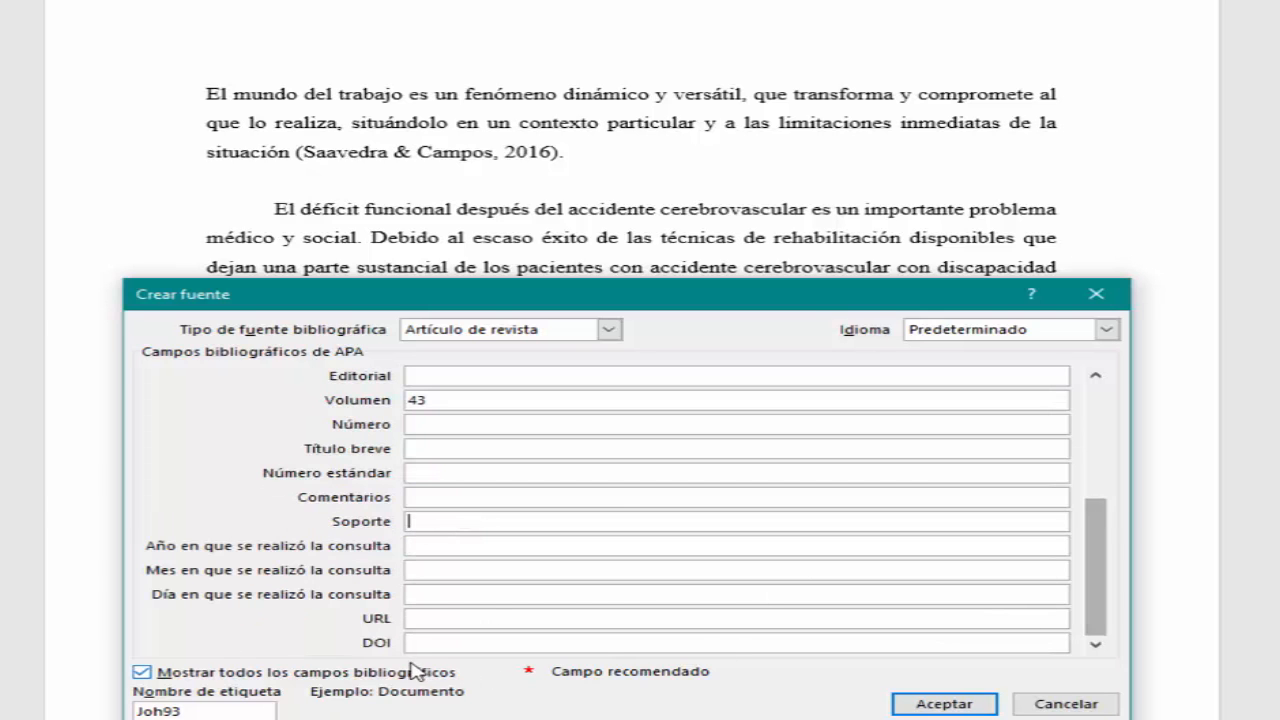
{"action": "left_click", "coordinate": [425, 645]}
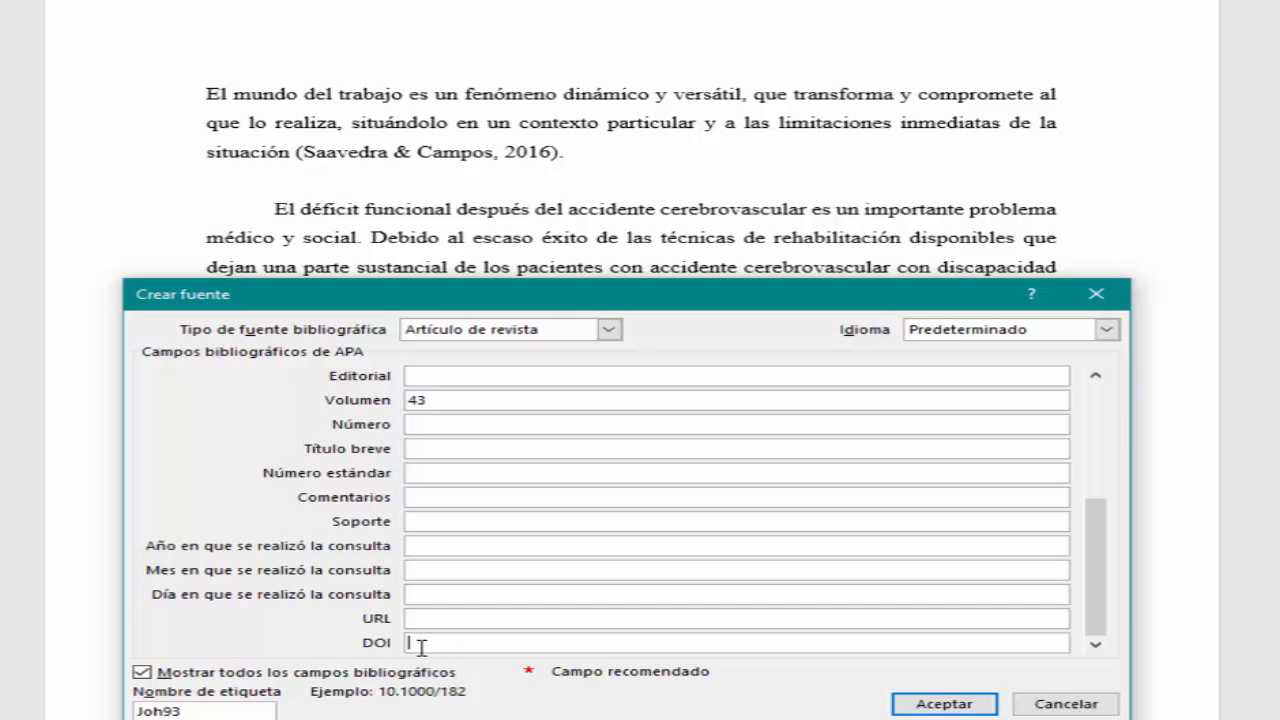
{"action": "left_click", "coordinate": [450, 718]}
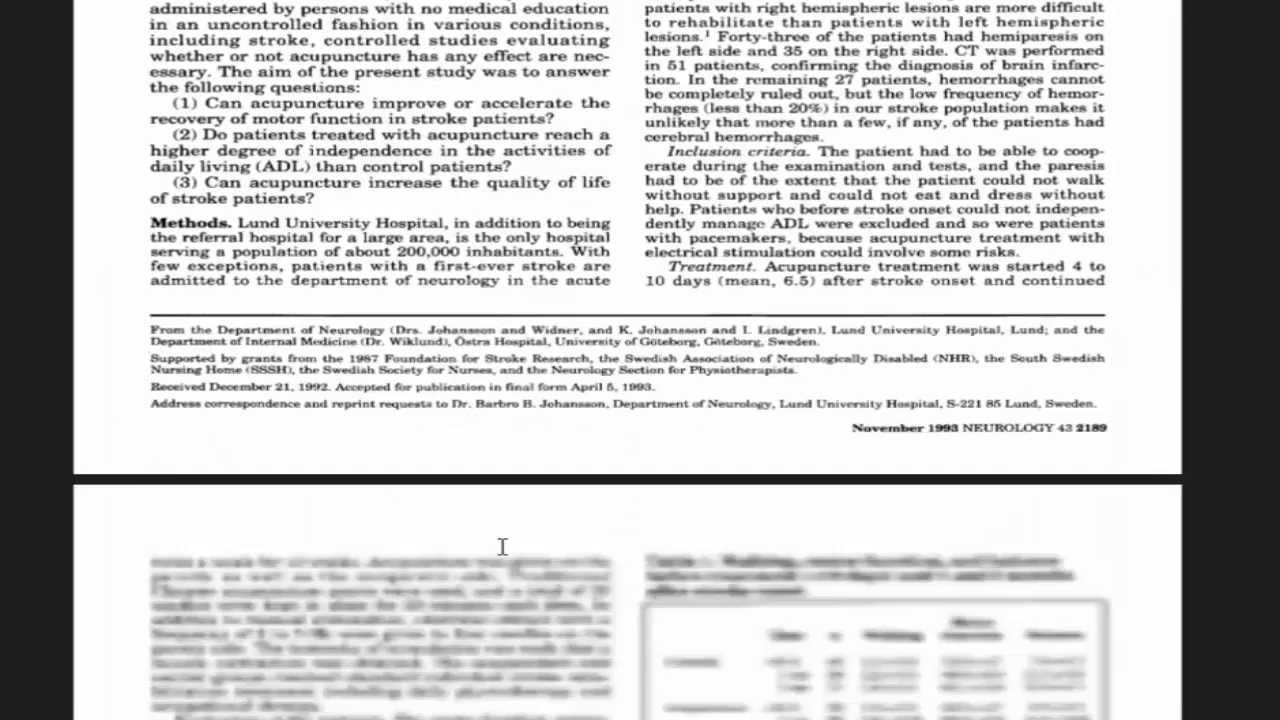
{"action": "scroll", "coordinate": [503, 547], "scroll_direction": "down", "scroll_amount": 20}
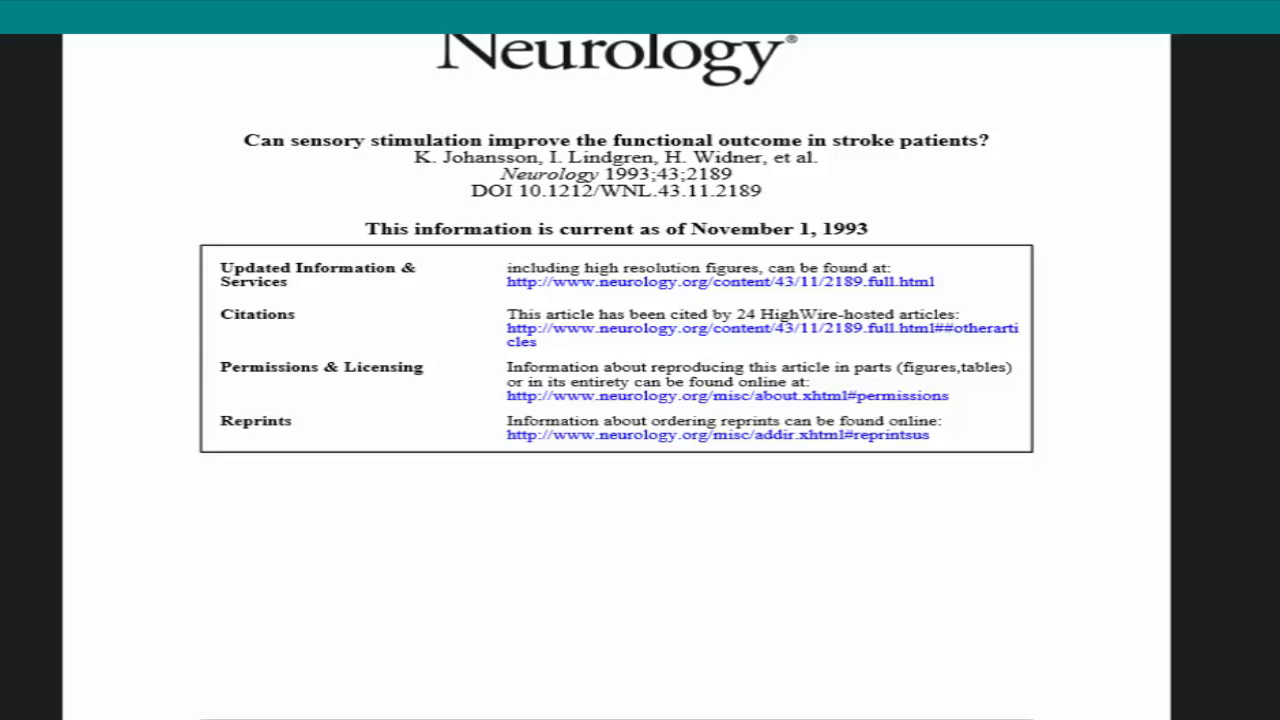
{"action": "left_click_drag", "start_coordinate": [764, 190], "coordinate": [524, 192]}
{"action": "key", "text": "ctrl+c"}
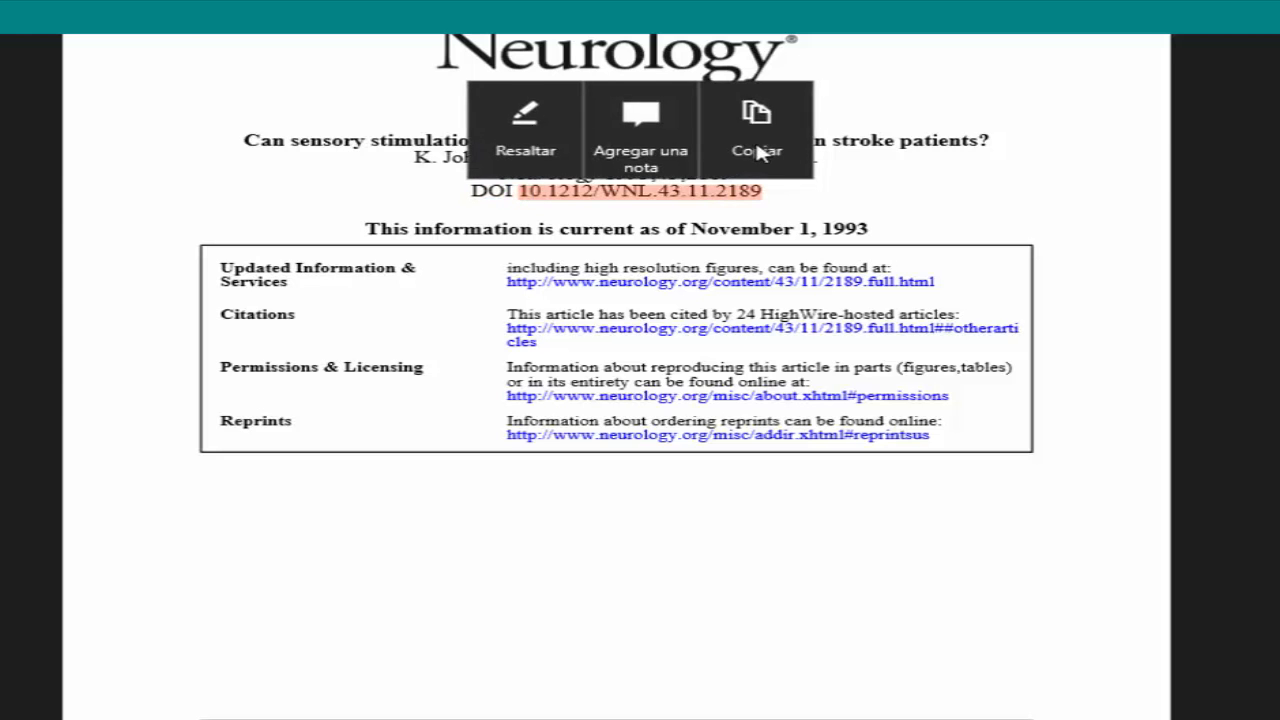
{"action": "left_click", "coordinate": [757, 145]}
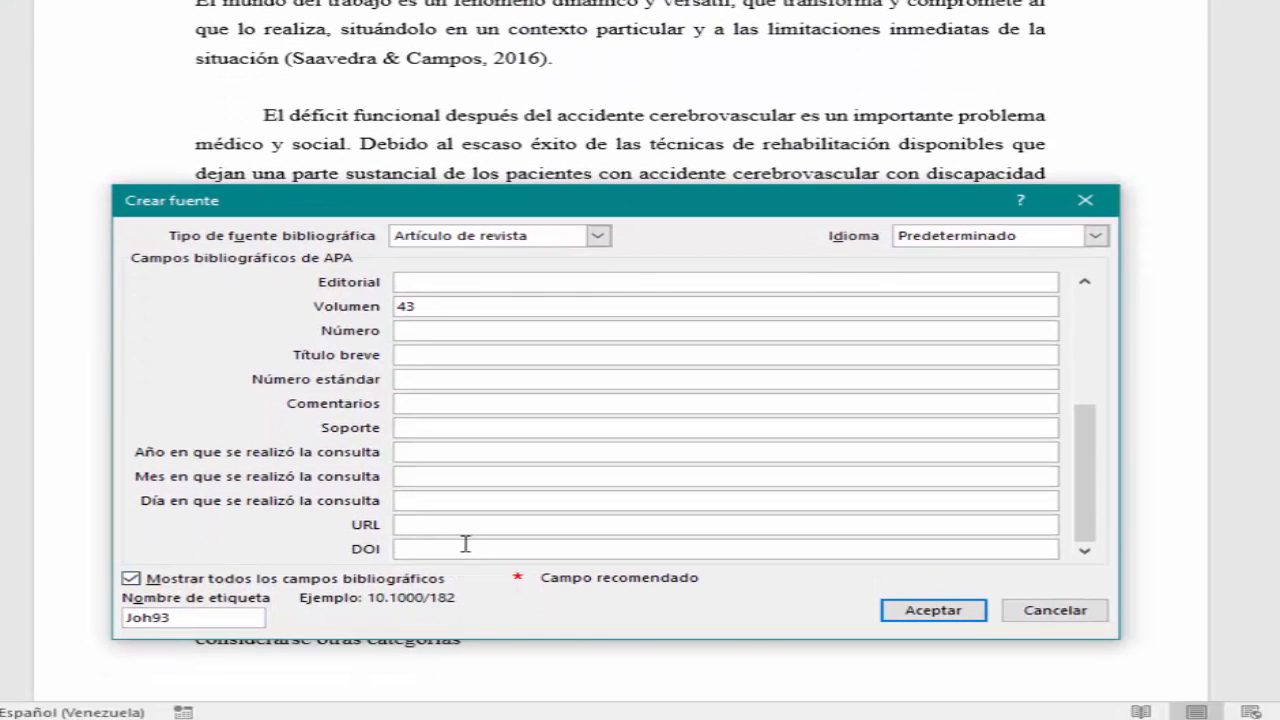
{"action": "left_click", "coordinate": [464, 549]}
{"action": "right_click", "coordinate": [464, 553]}
{"action": "left_click", "coordinate": [533, 609]}
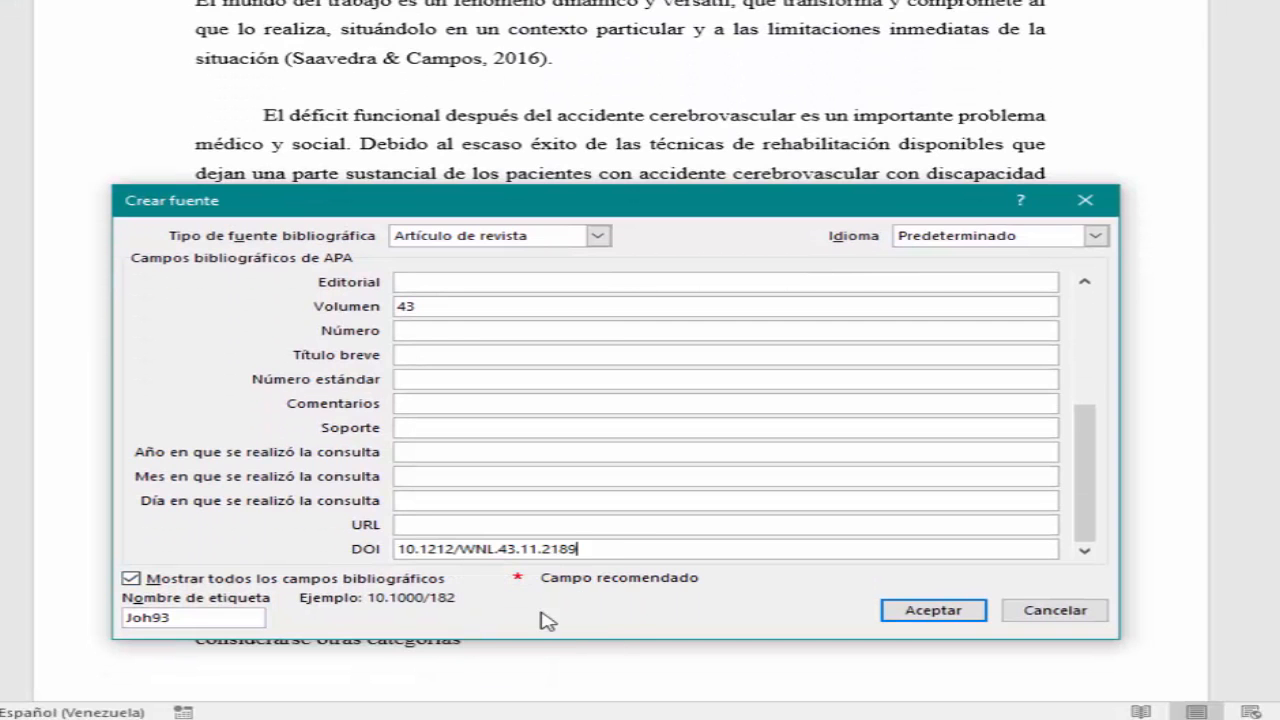
{"action": "left_click", "coordinate": [910, 612]}
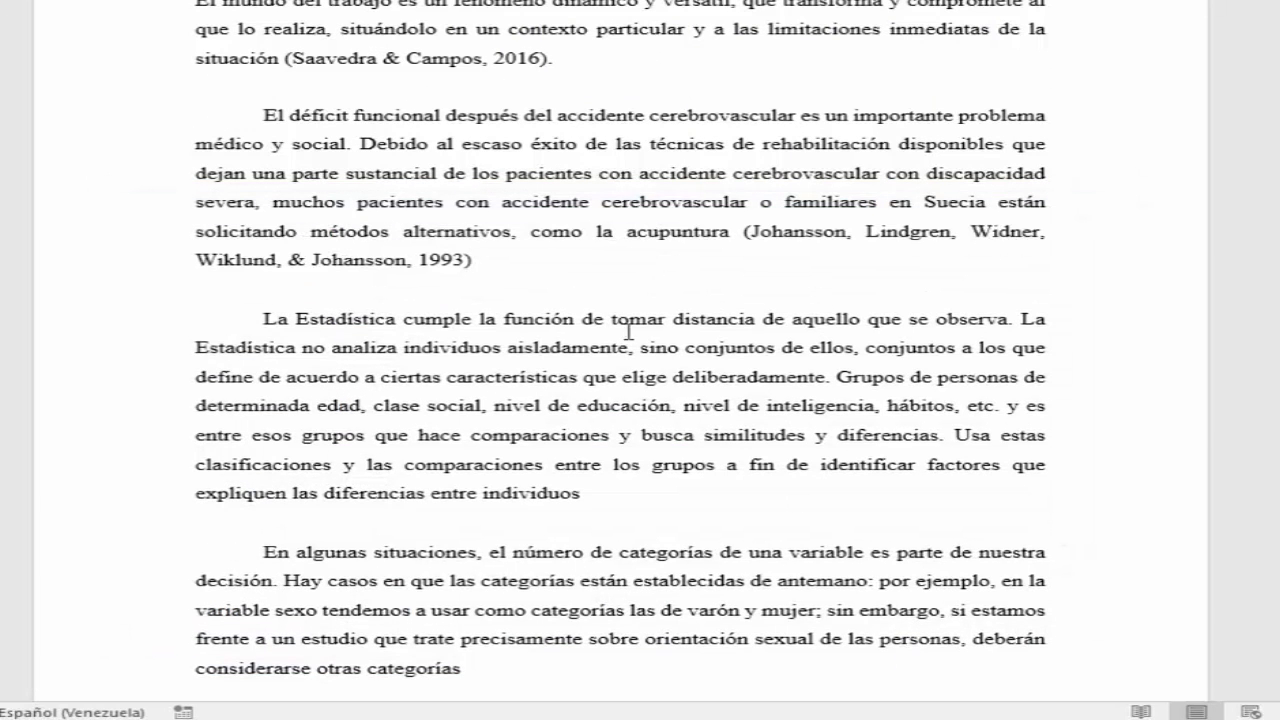
{"action": "type", "text": "."}
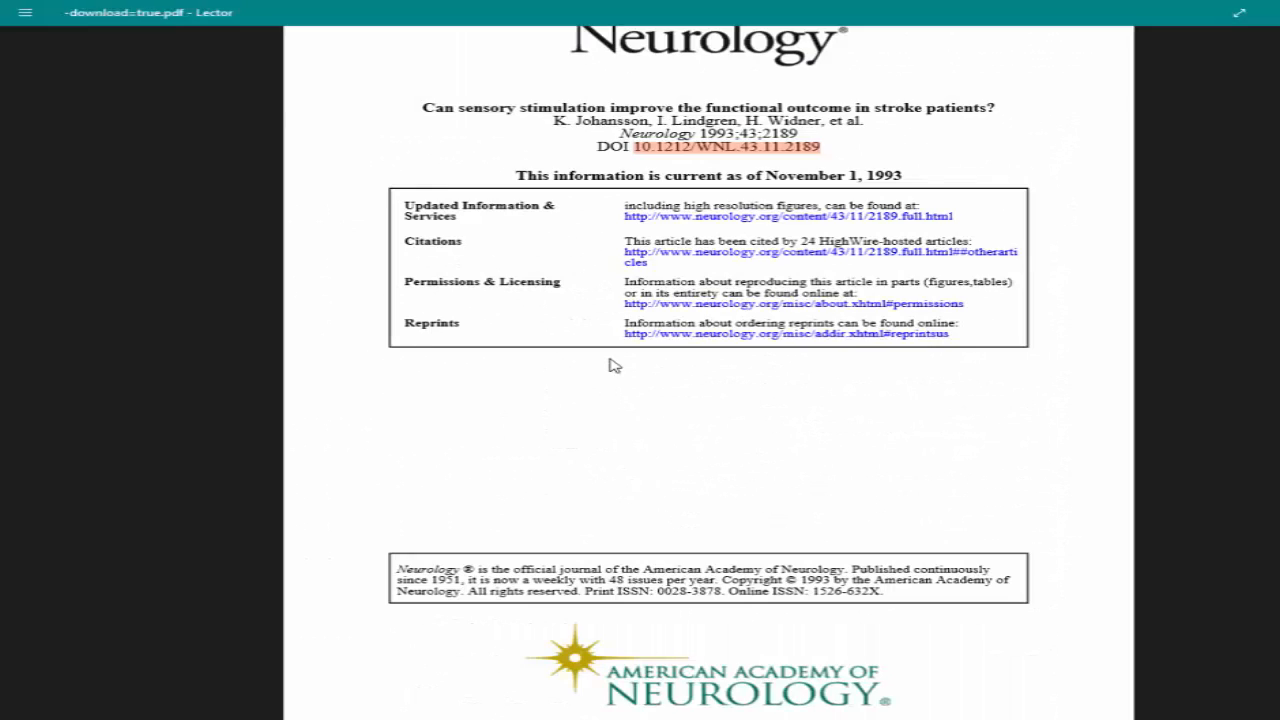
- Add a new citation source to the document with the source type Libro
{"action": "right_click", "coordinate": [608, 363]}
{"action": "left_click", "coordinate": [117, 148]}
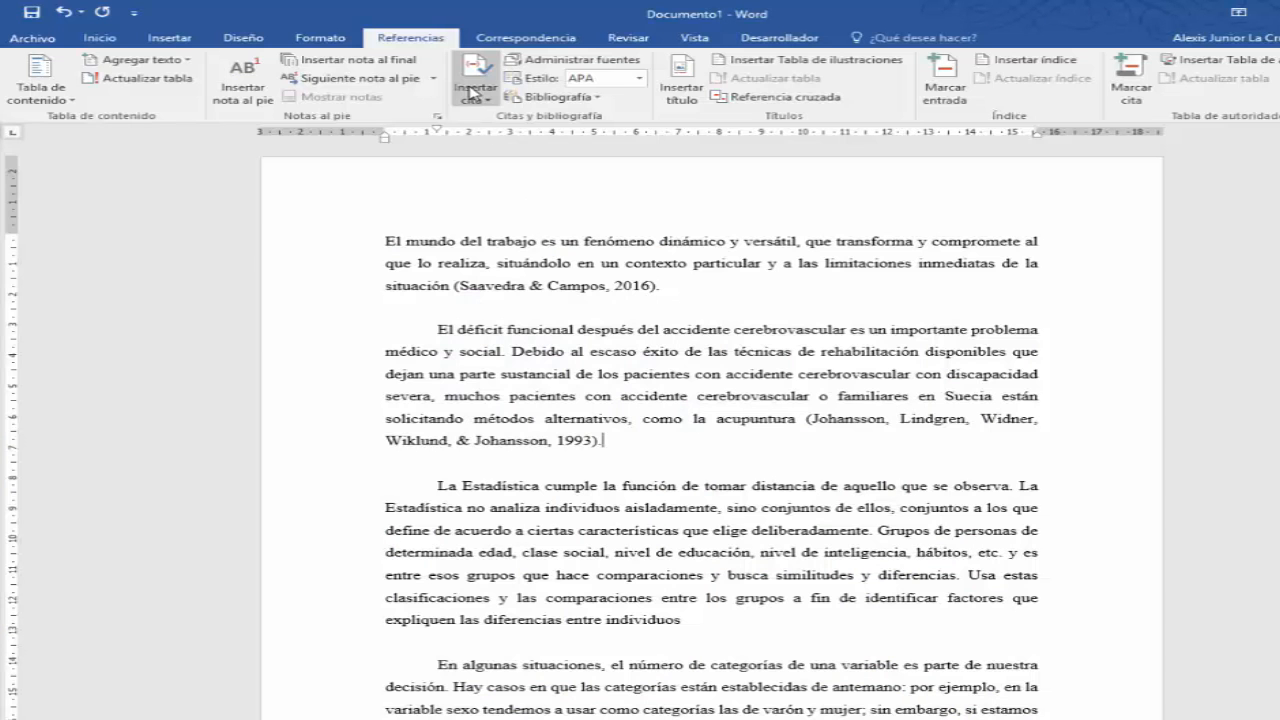
{"action": "left_click", "coordinate": [474, 92]}
{"action": "left_click", "coordinate": [520, 180]}
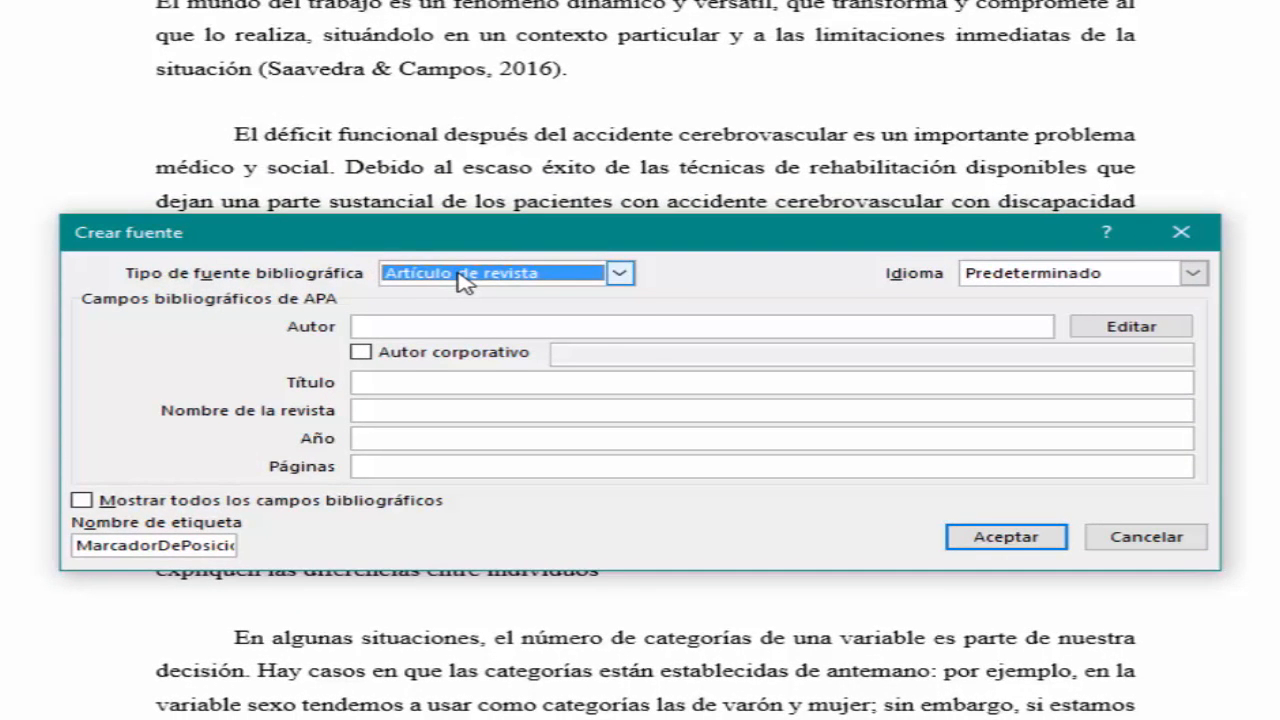
{"action": "left_click", "coordinate": [458, 272]}
{"action": "left_click", "coordinate": [456, 290]}
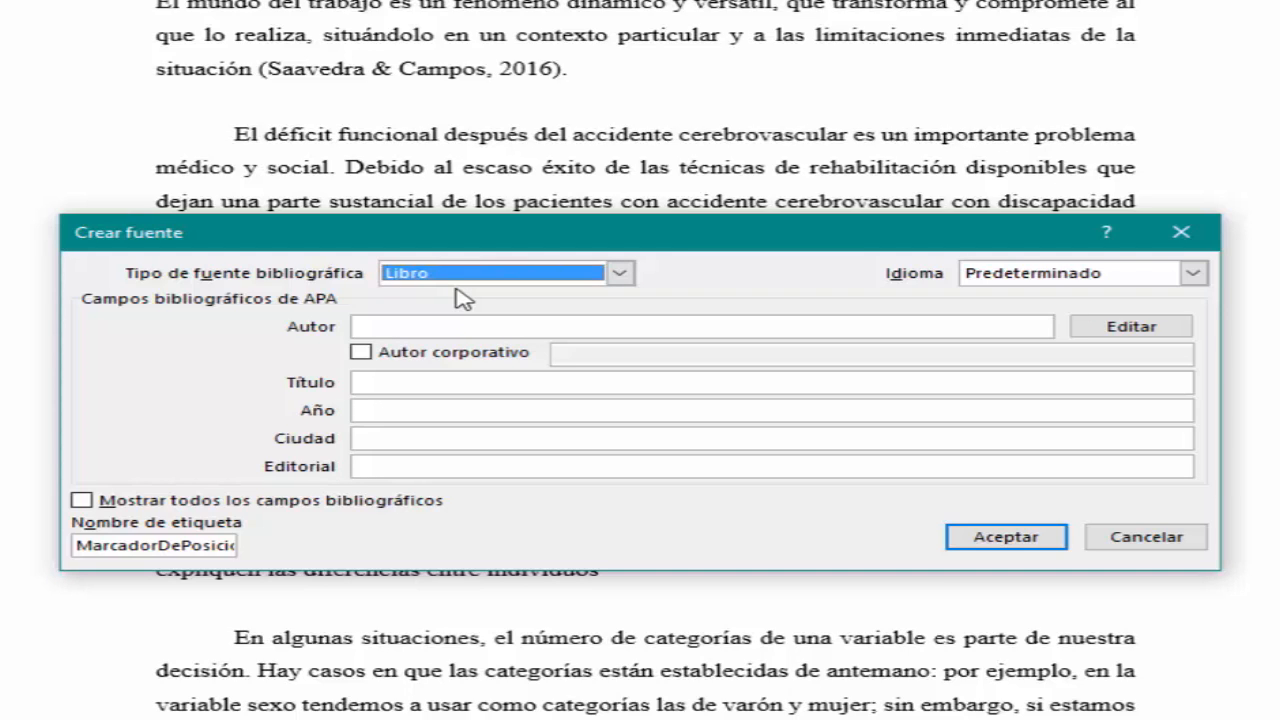
- Enter the book author's name in the source, surname first and separated by a comma
{"action": "left_click", "coordinate": [464, 326]}
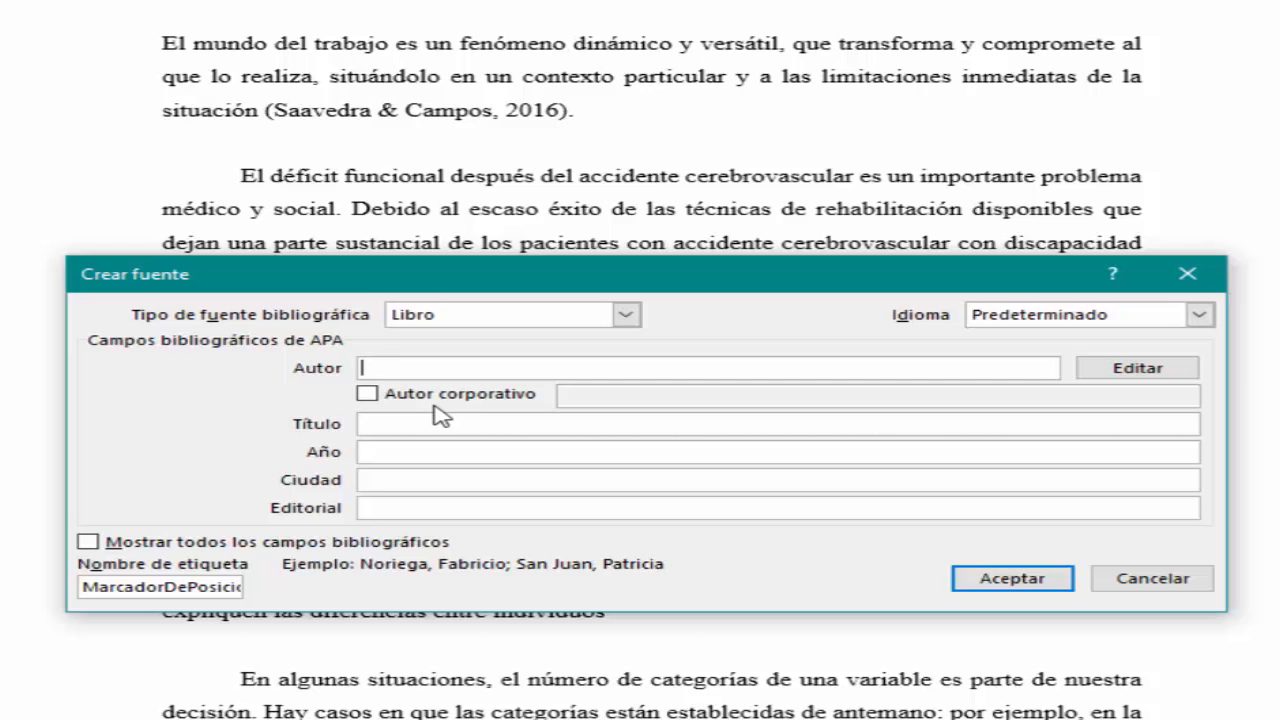
{"action": "type", "text": "Bologna"}
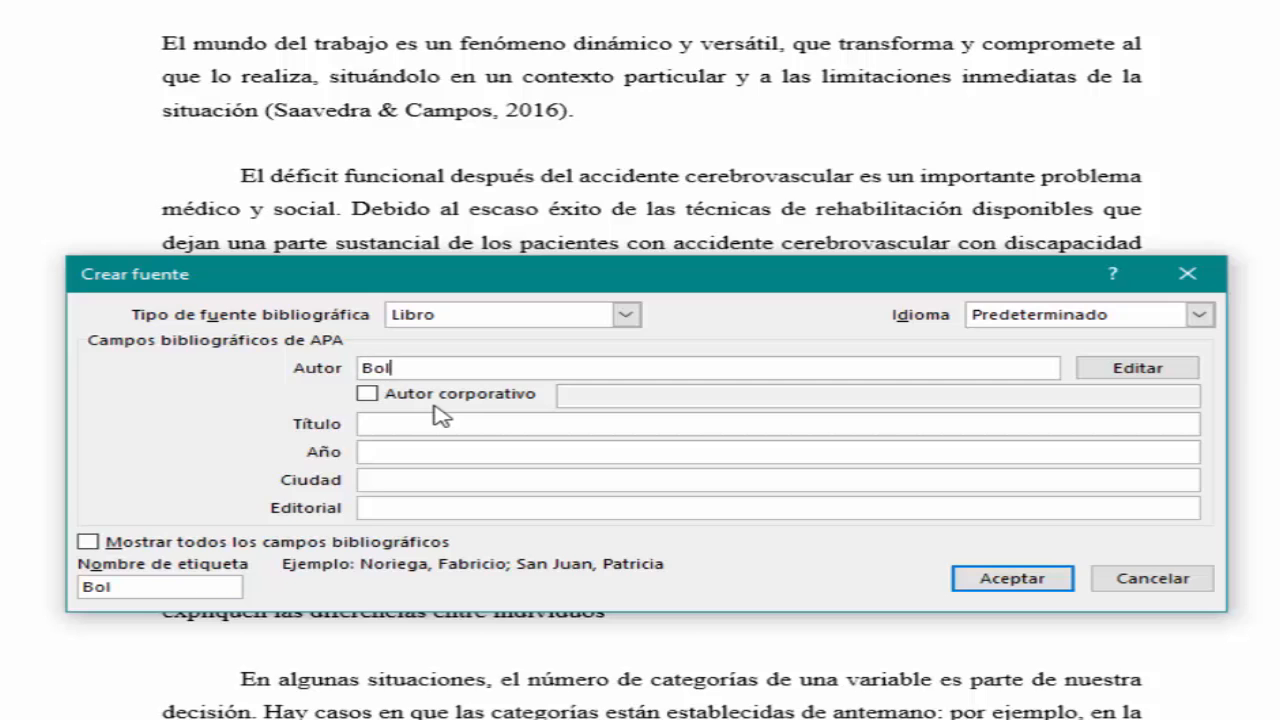
{"action": "type", "text": ", Eduardo"}
- Set the book source's title to "Estadística para Psicología y Educación"
{"action": "left_click", "coordinate": [505, 428]}
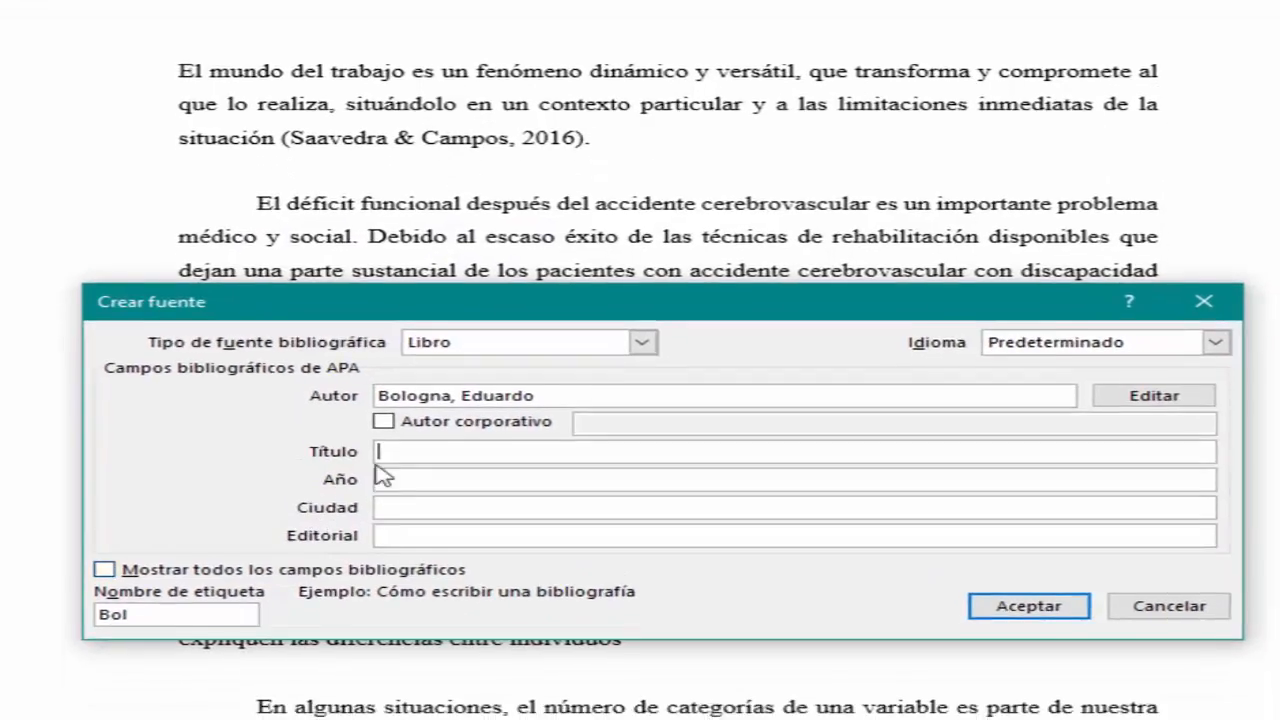
{"action": "type", "text": "stadíst"}
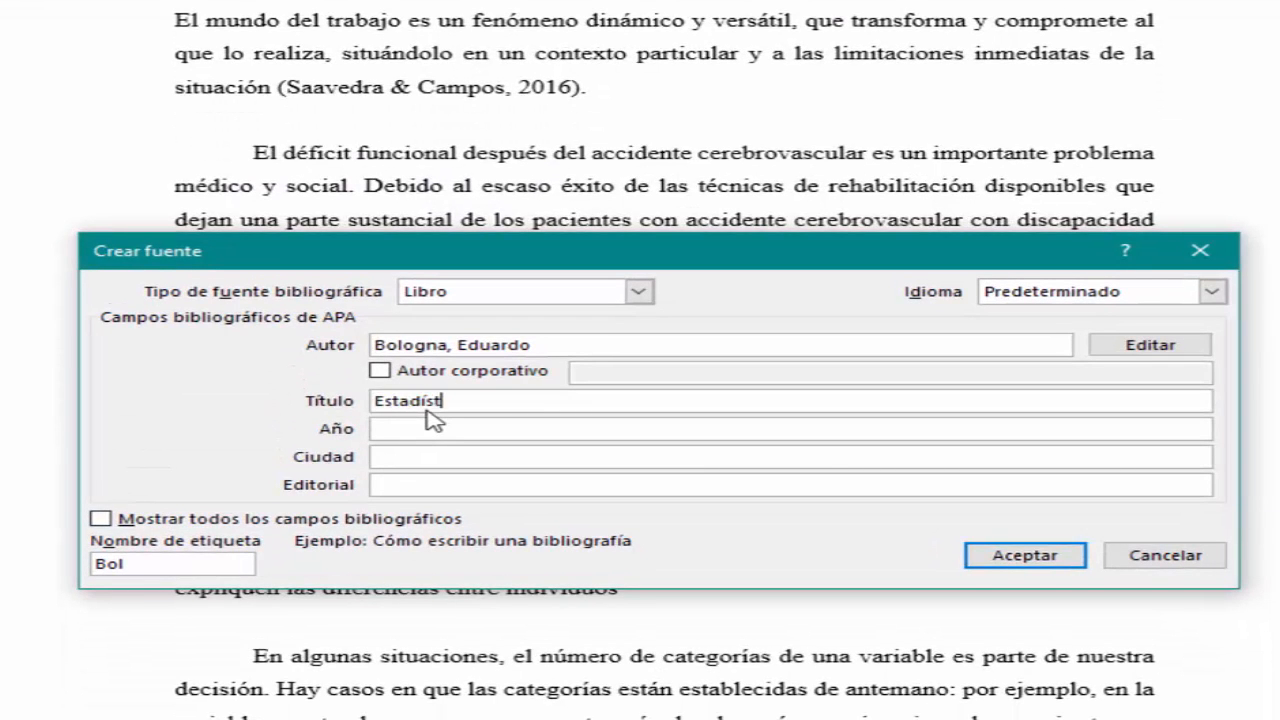
{"action": "type", "text": "ica para Psicologi"}
{"action": "type", "text": "a y Rd"}
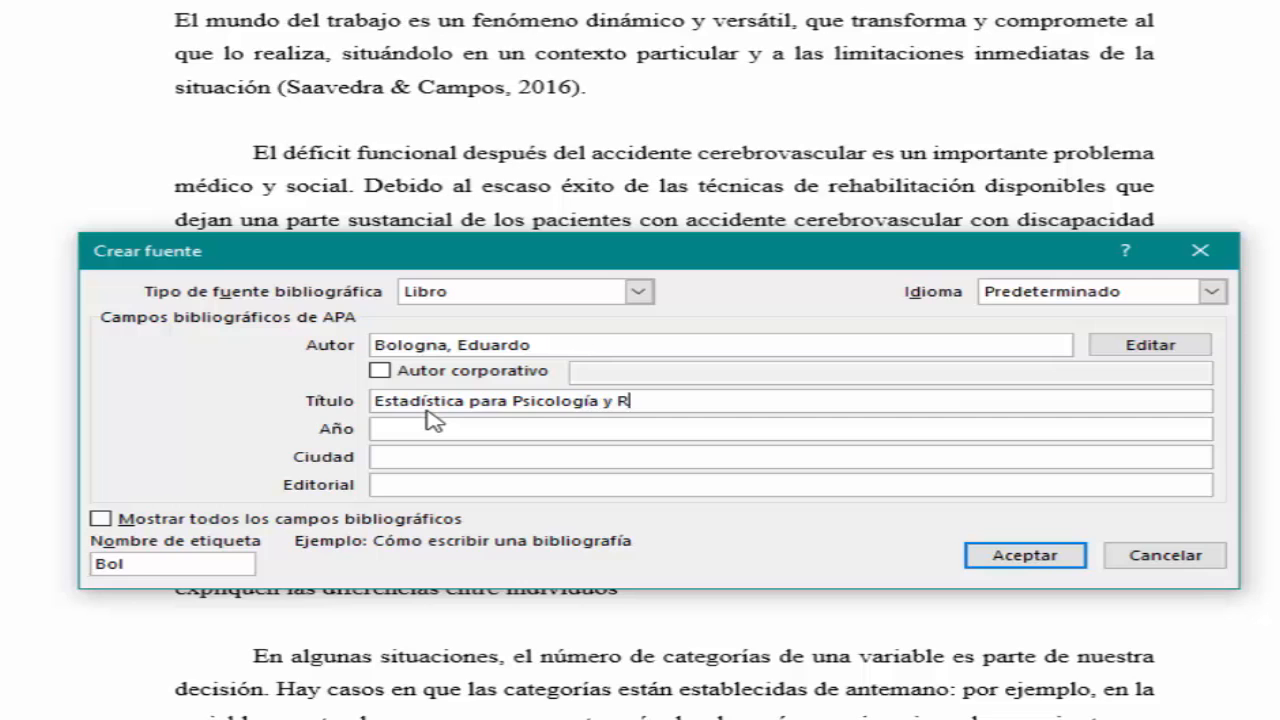
{"action": "key", "text": "BackSpace"}
{"action": "key", "text": "BackSpace"}
{"action": "type", "text": "Educación"}
- Look up the publication year on the book PDF's copyright page and set the source's year to 2011
{"action": "left_click", "coordinate": [450, 431]}
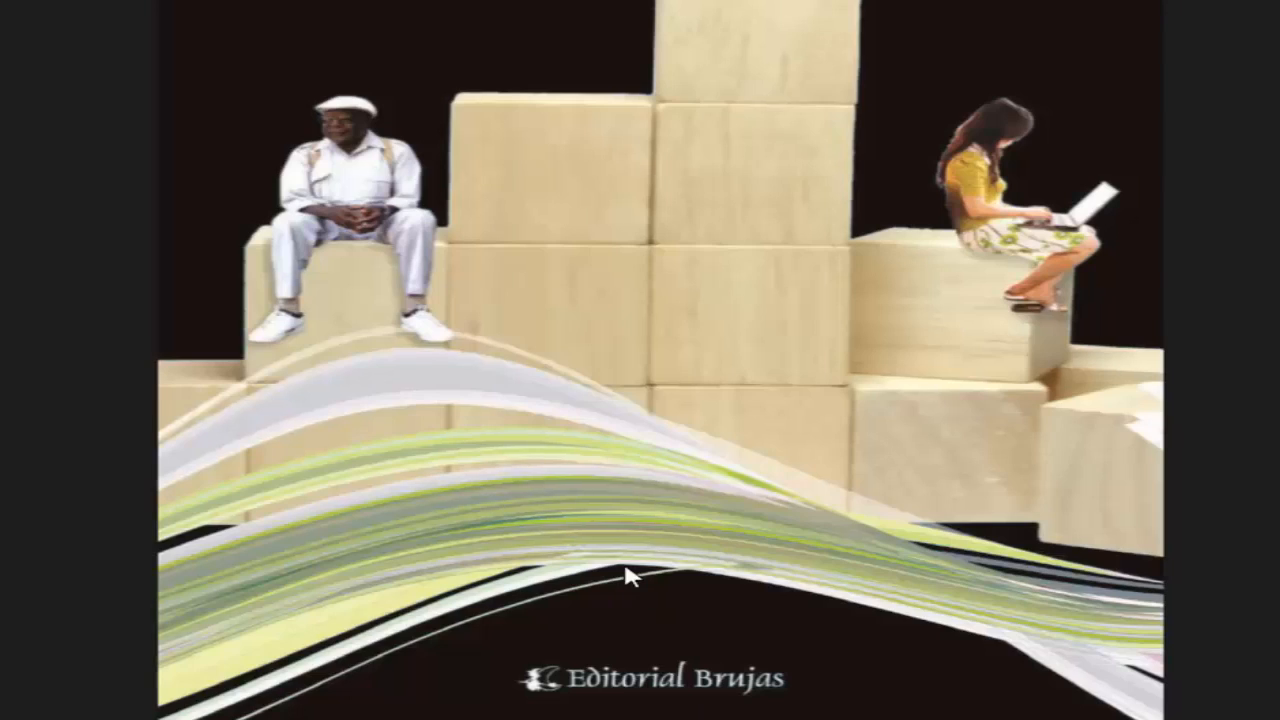
{"action": "scroll", "coordinate": [618, 565], "scroll_direction": "down", "scroll_amount": 15}
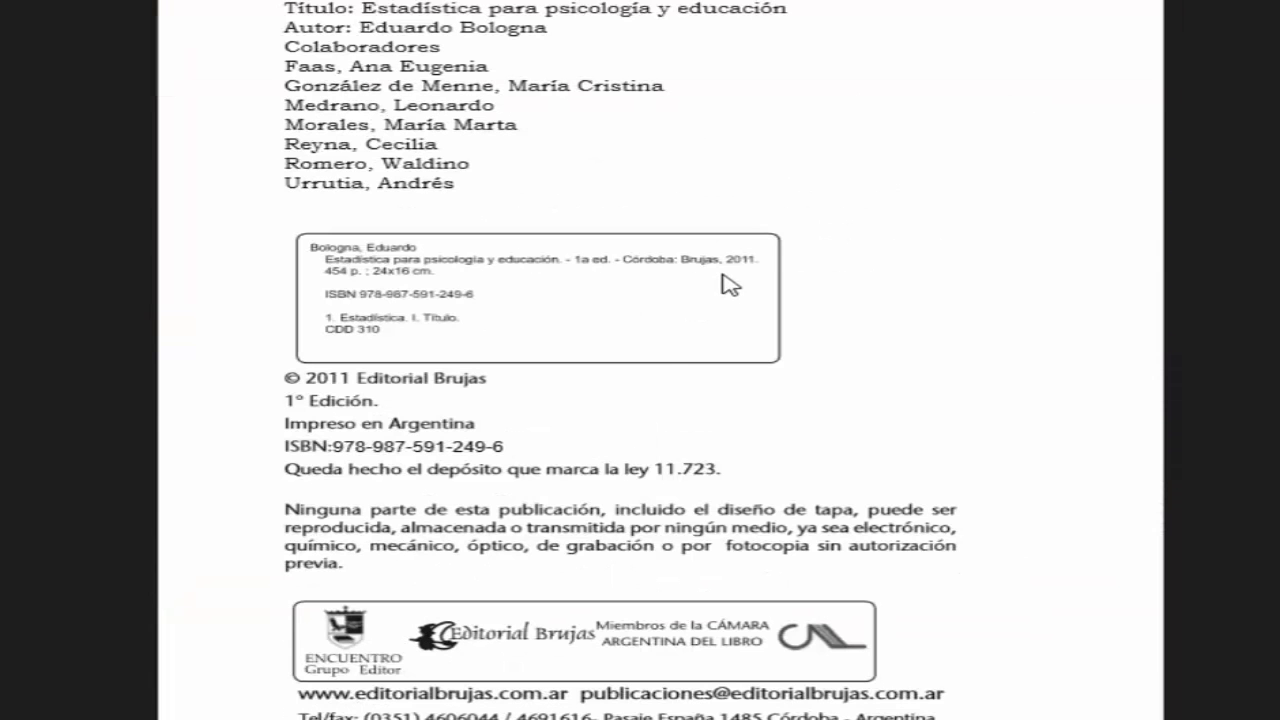
{"action": "left_click_drag", "start_coordinate": [724, 259], "coordinate": [728, 333]}
{"action": "left_click", "coordinate": [840, 498]}
{"action": "left_click", "coordinate": [440, 718]}
{"action": "left_click", "coordinate": [444, 437]}
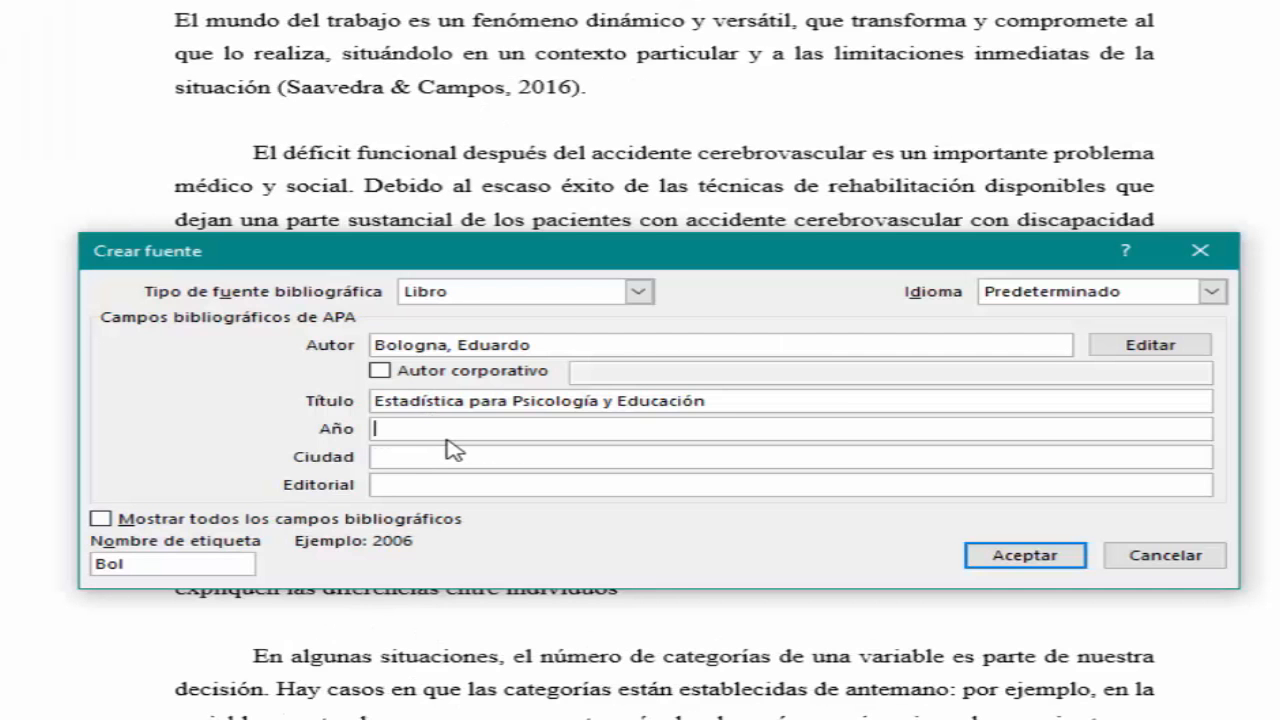
{"action": "type", "text": "2011"}
- Set the book's city to Córdoba and its publisher to Brujas, as given on the PDF's copyright page
{"action": "left_click", "coordinate": [503, 455]}
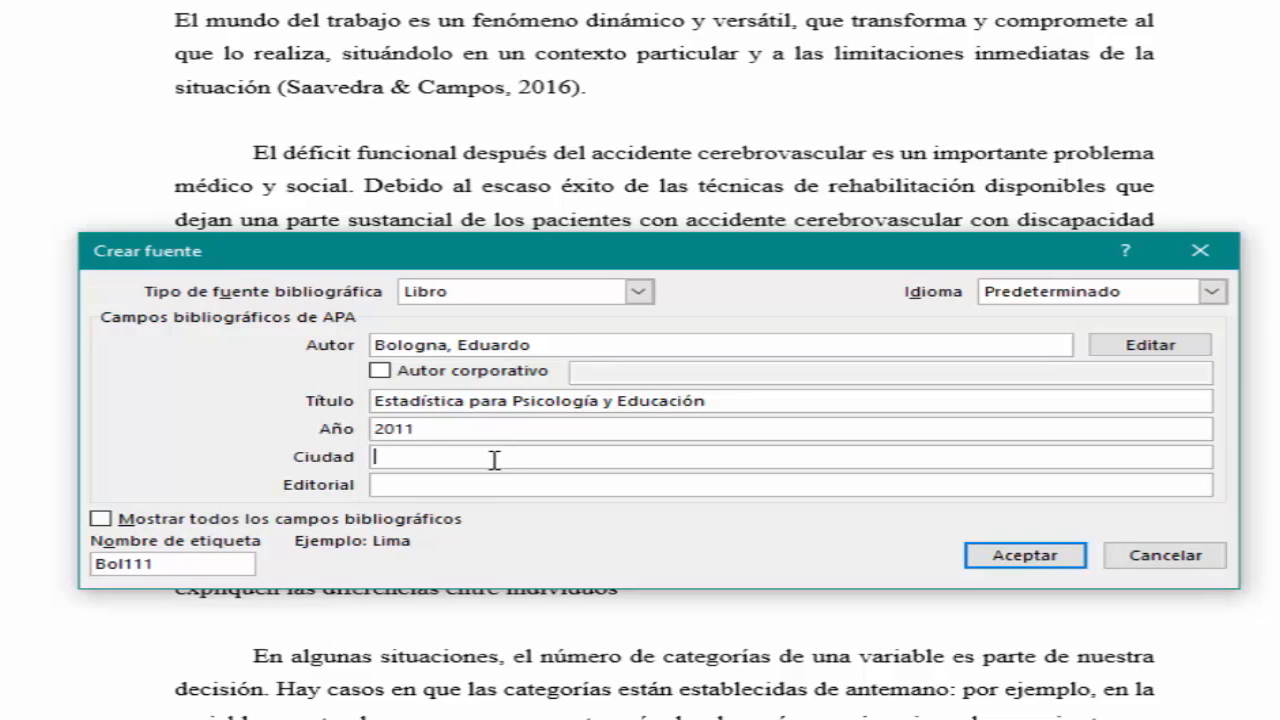
{"action": "key", "text": "alt+Tab"}
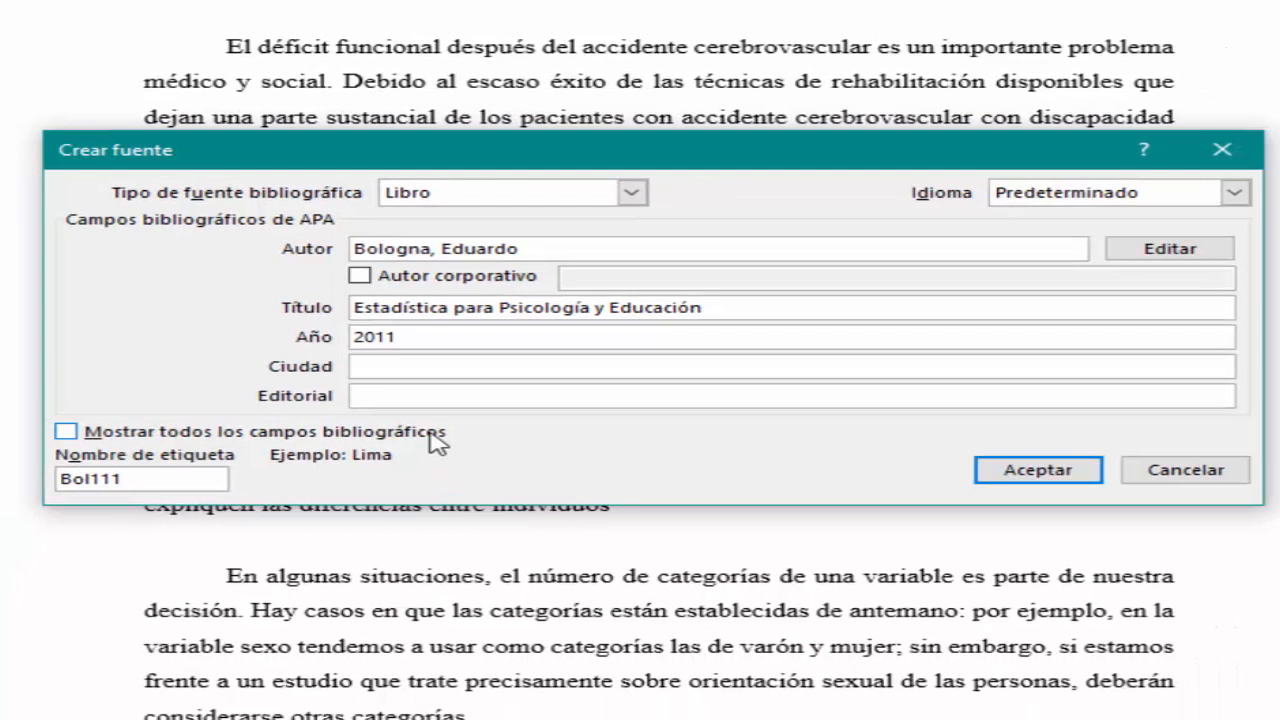
{"action": "type", "text": "Córdoba"}
{"action": "left_click", "coordinate": [489, 400]}
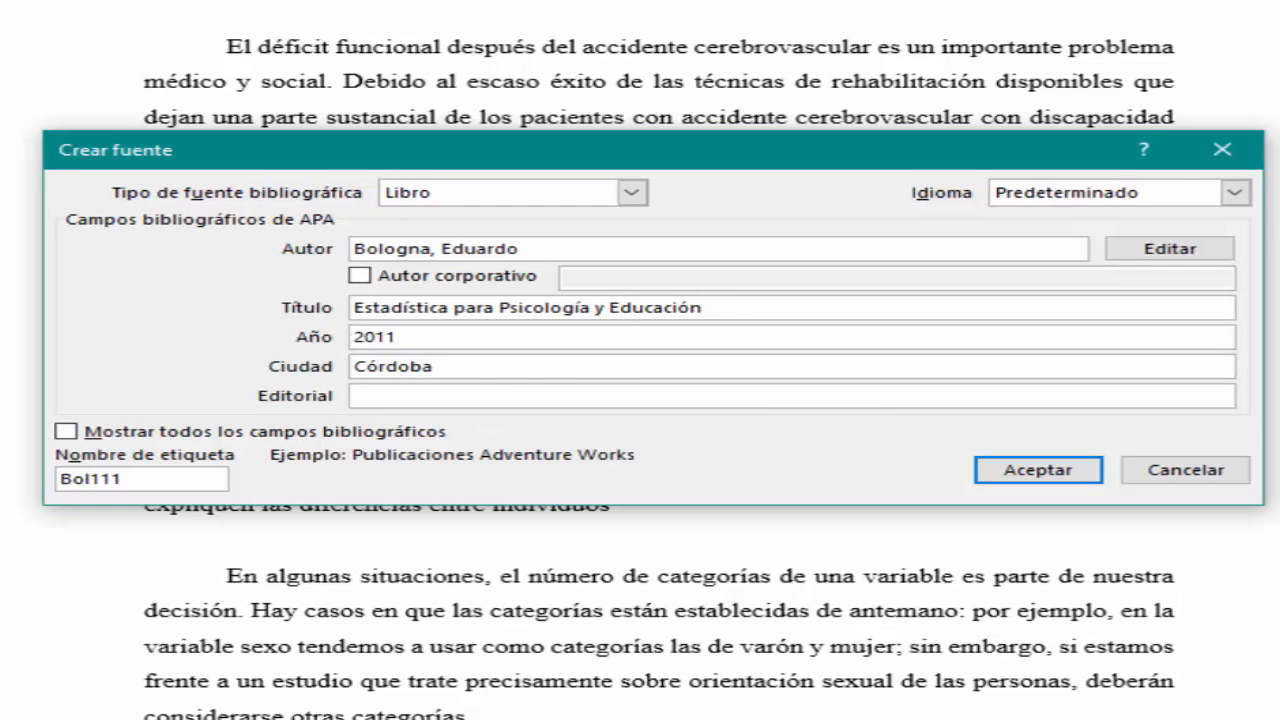
{"action": "mouse_move", "coordinate": [776, 719]}
{"action": "left_click", "coordinate": [835, 560]}
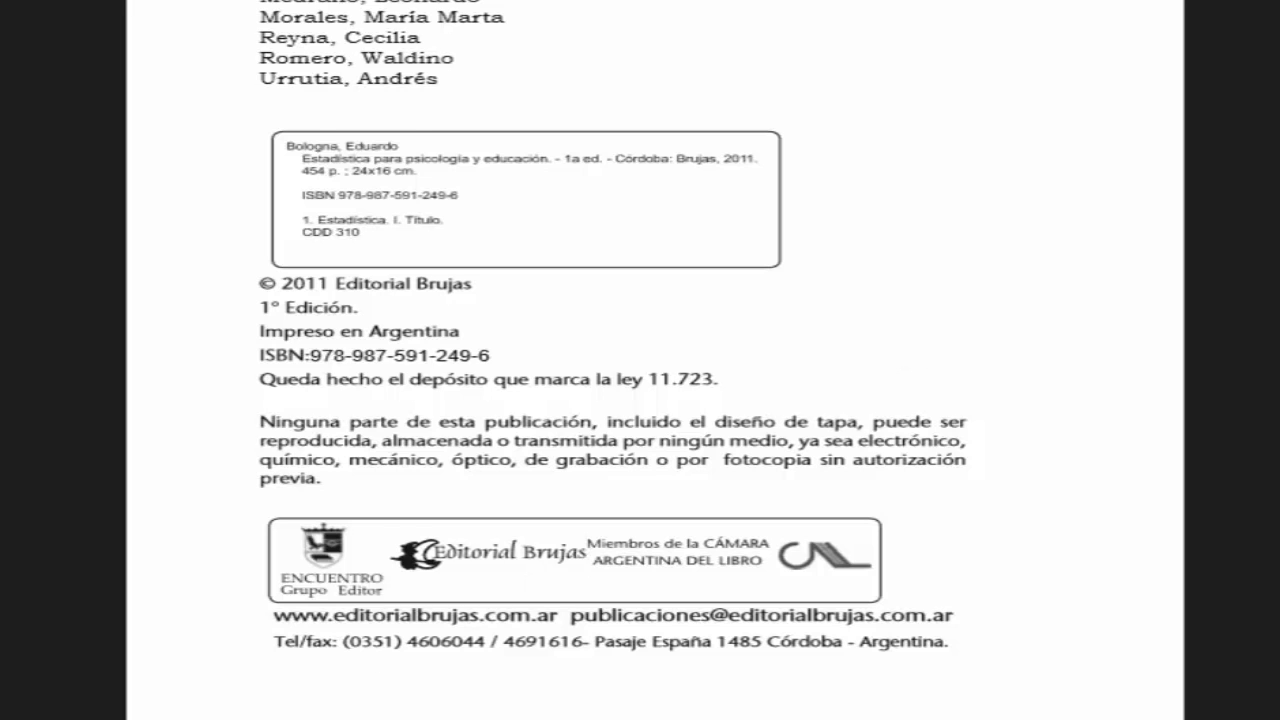
{"action": "key", "text": "alt+Tab"}
{"action": "type", "text": "Brujas"}
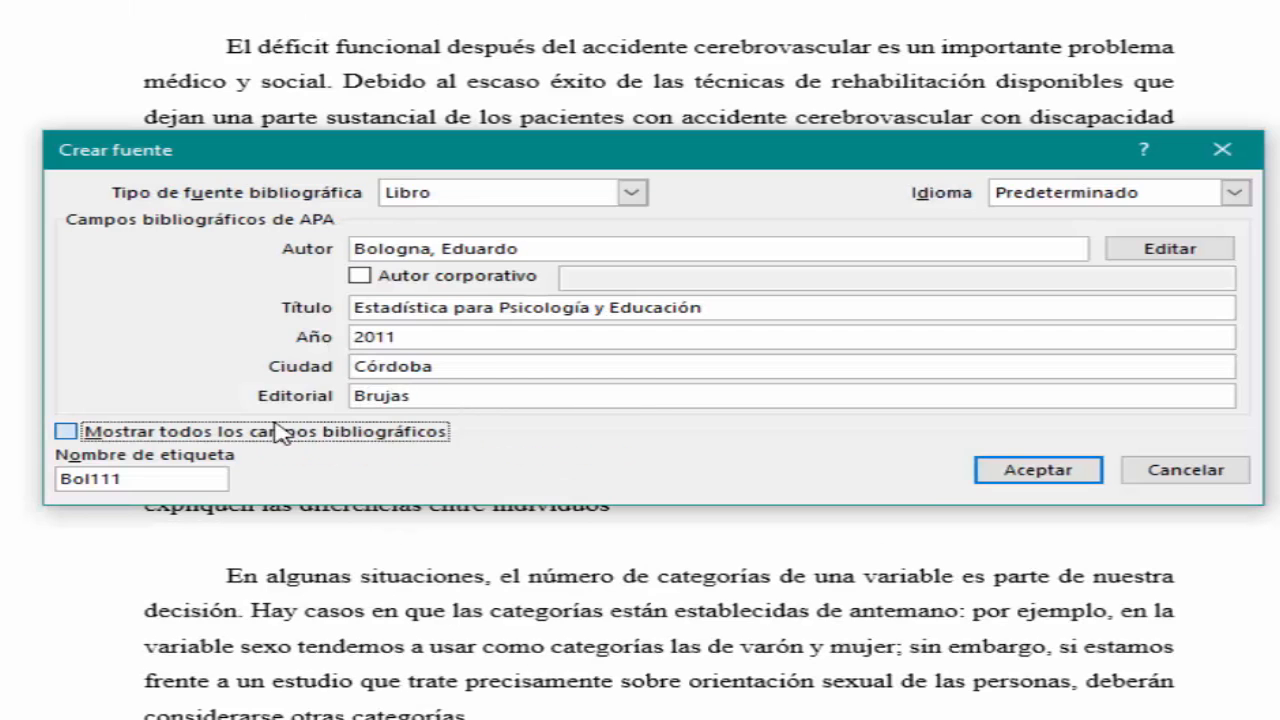
- Show all bibliographic fields of the book source, set its country or region to Argentina, and save the source
{"action": "left_click", "coordinate": [363, 430]}
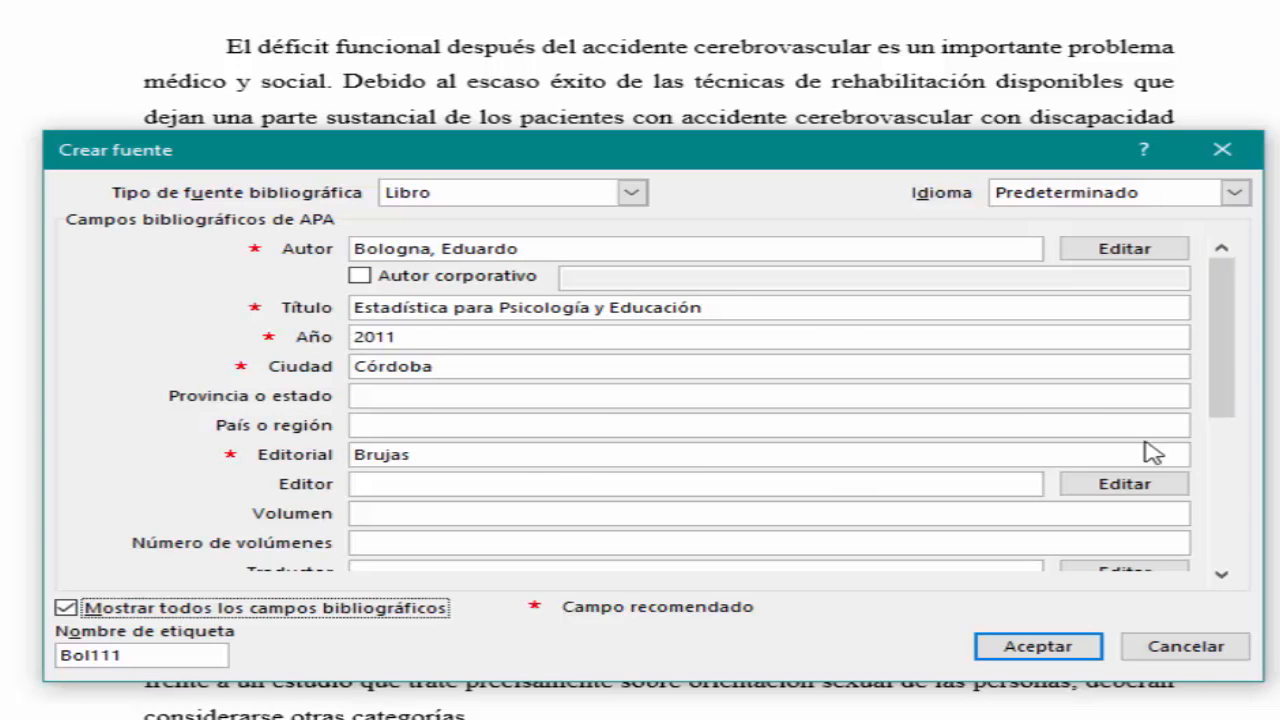
{"action": "left_click_drag", "start_coordinate": [1229, 371], "coordinate": [1240, 434]}
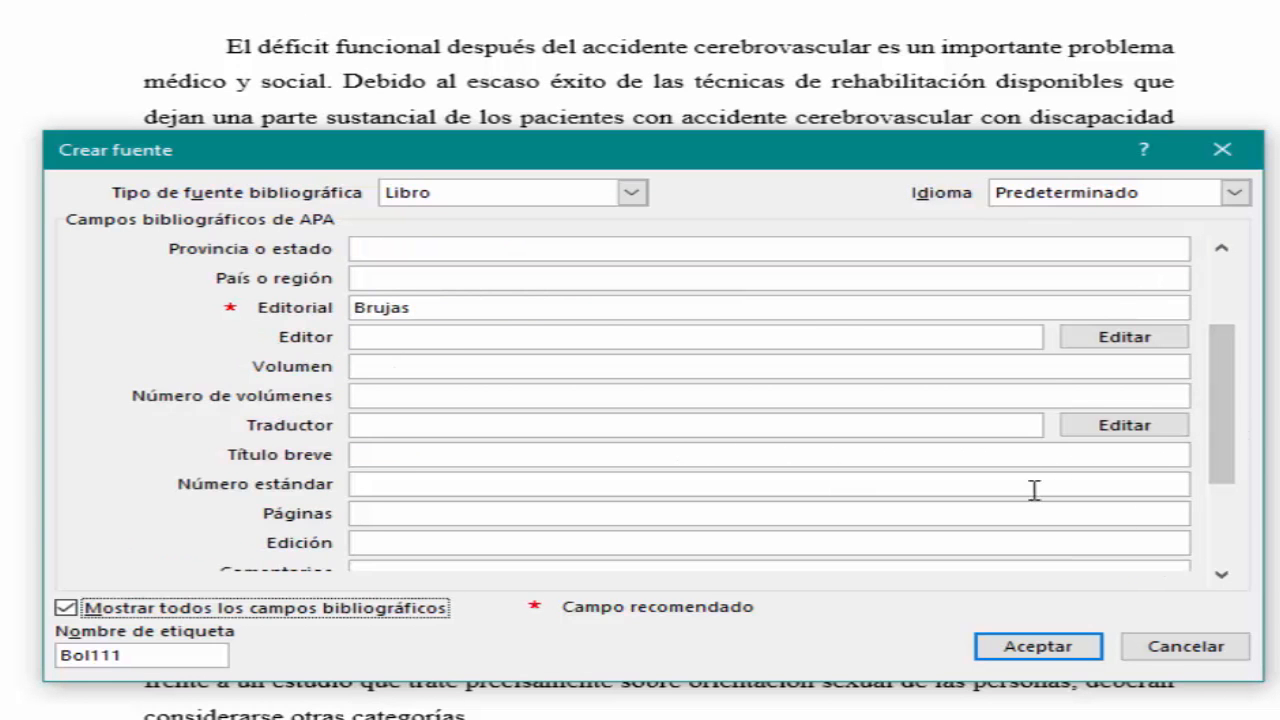
{"action": "left_click", "coordinate": [1221, 574]}
{"action": "left_click", "coordinate": [1221, 574]}
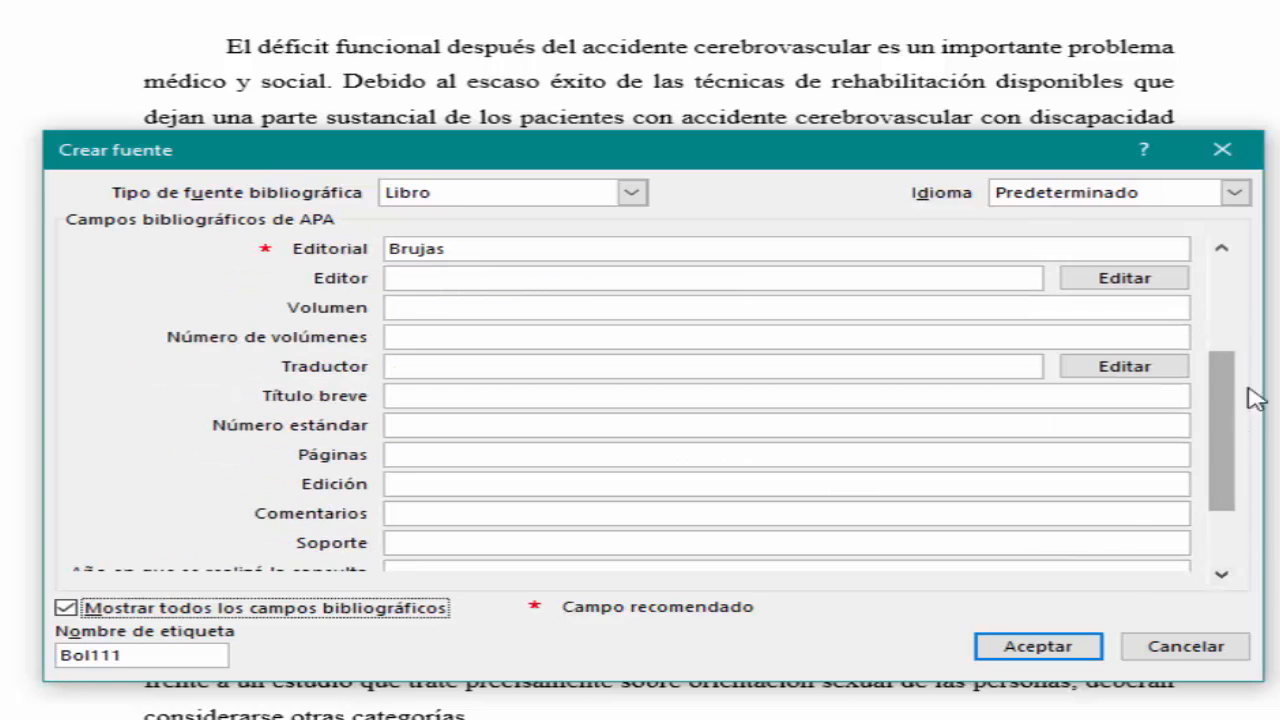
{"action": "left_click", "coordinate": [1220, 295]}
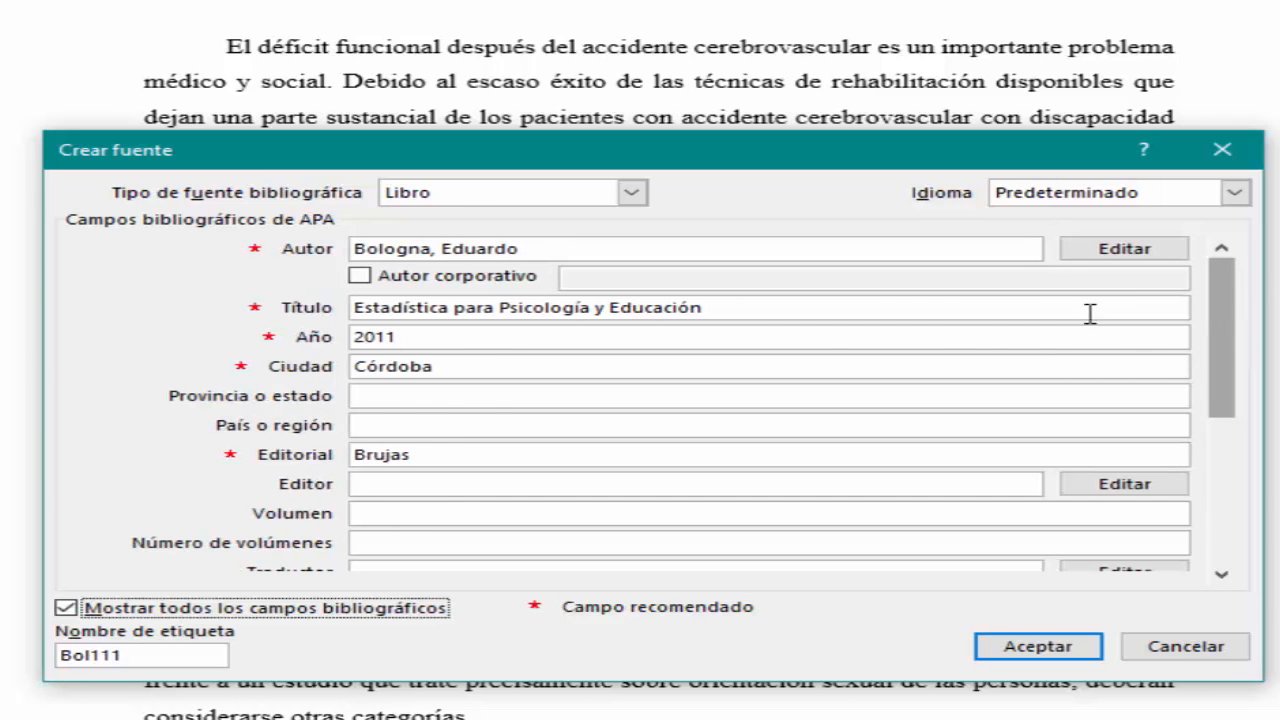
{"action": "left_click", "coordinate": [548, 370]}
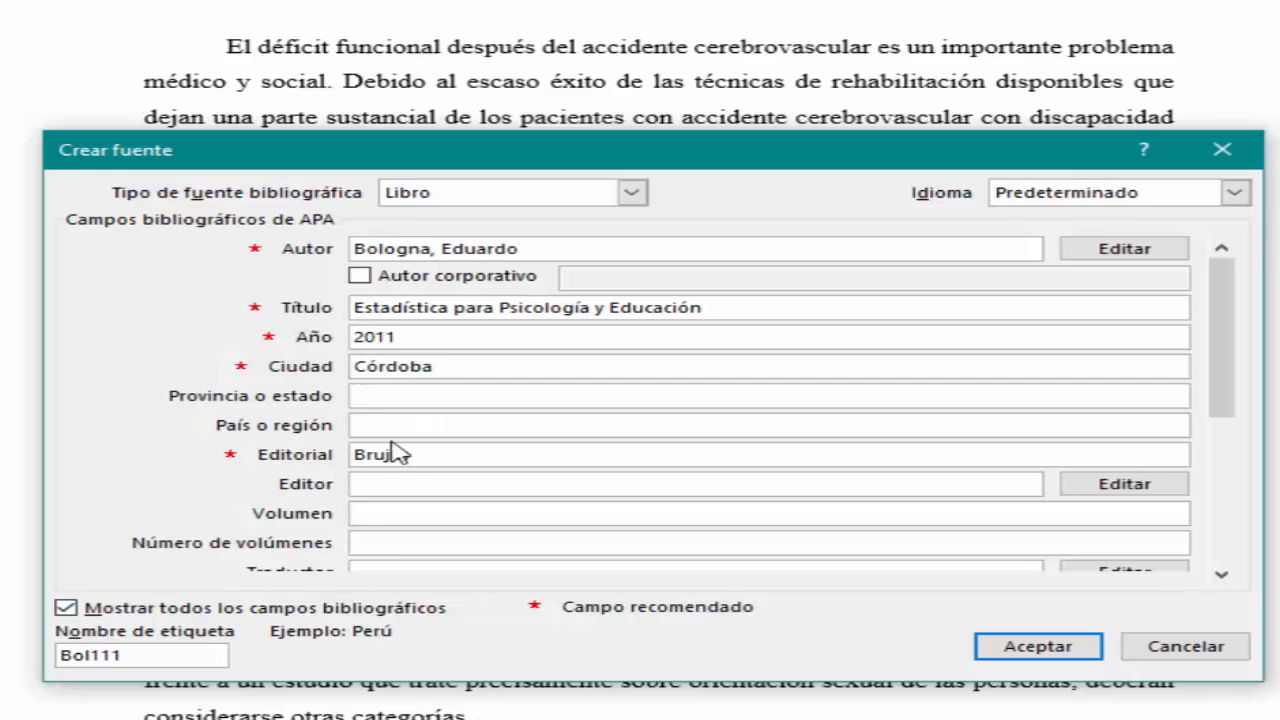
{"action": "left_click", "coordinate": [400, 426]}
{"action": "type", "text": "Argentina"}
{"action": "left_click", "coordinate": [1037, 647]}
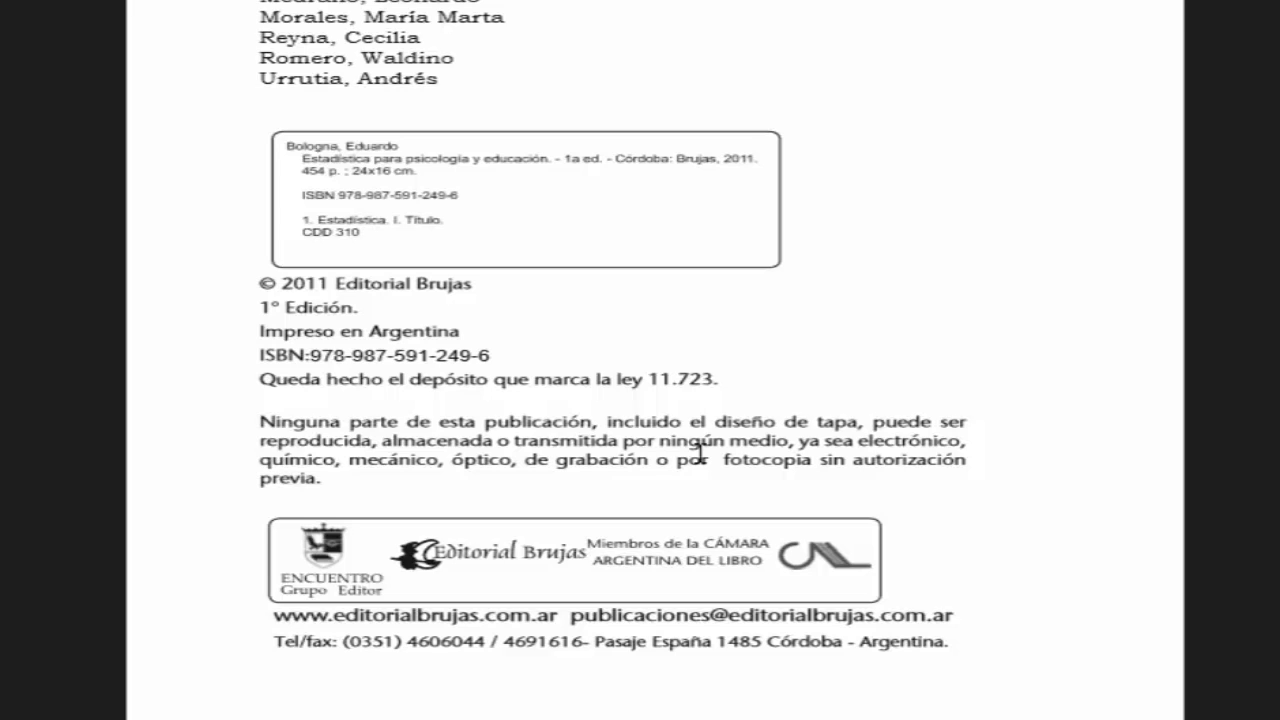
- Look through the book PDF's opening pages, then add a new citation source of type Sección de libro in Word
{"action": "scroll", "coordinate": [700, 453], "scroll_direction": "down", "scroll_amount": 20}
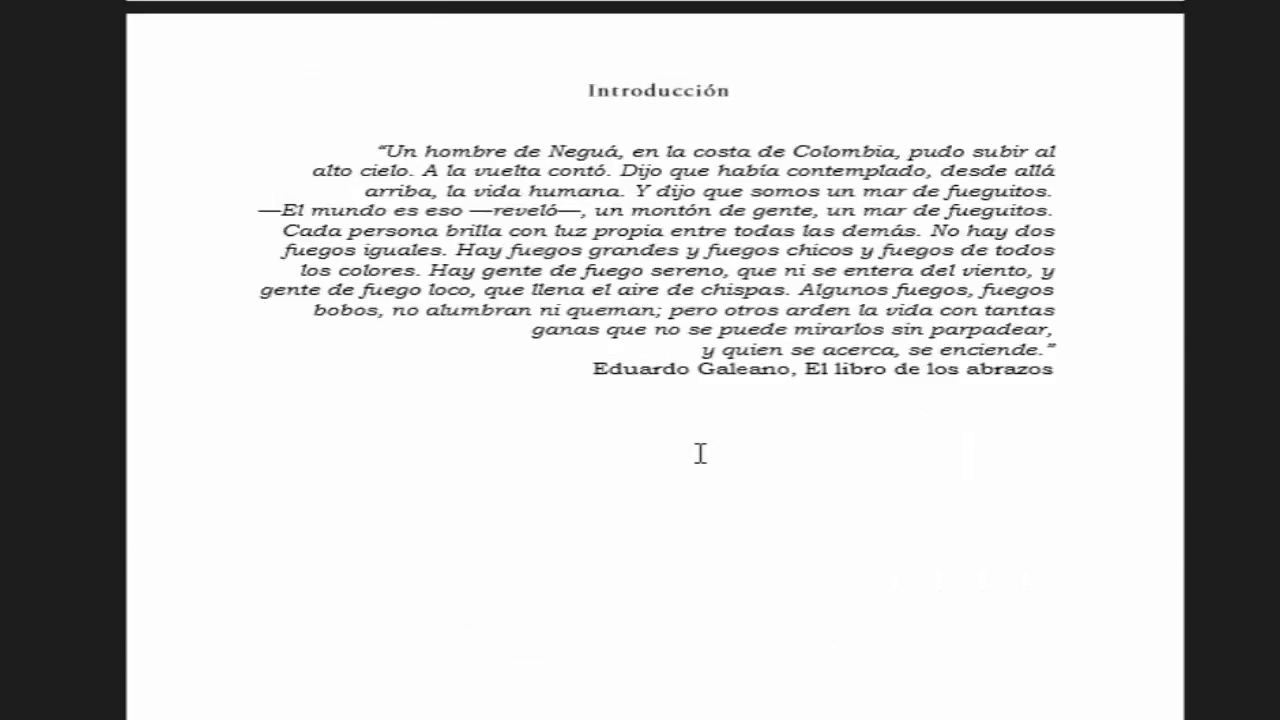
{"action": "scroll", "coordinate": [700, 453], "scroll_direction": "down", "scroll_amount": 20}
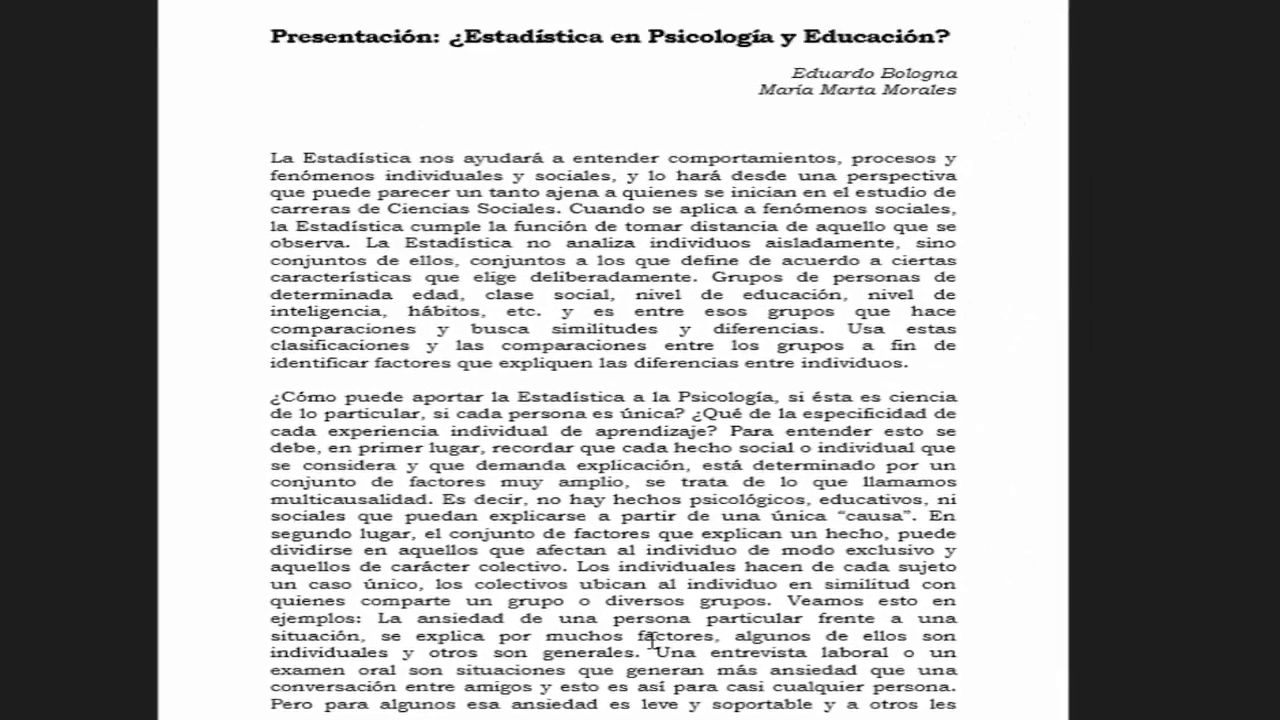
{"action": "scroll", "coordinate": [688, 501], "scroll_direction": "down", "scroll_amount": 20}
{"action": "scroll", "coordinate": [592, 400], "scroll_direction": "down", "scroll_amount": 10}
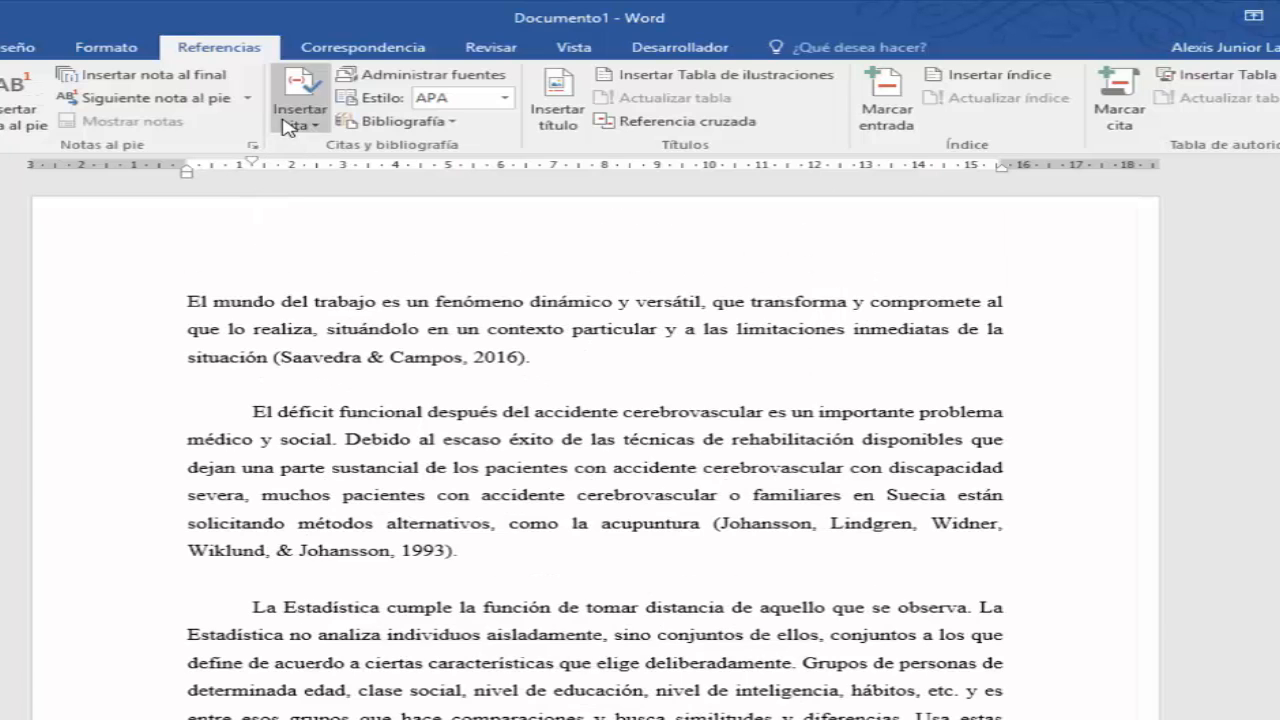
{"action": "left_click", "coordinate": [298, 118]}
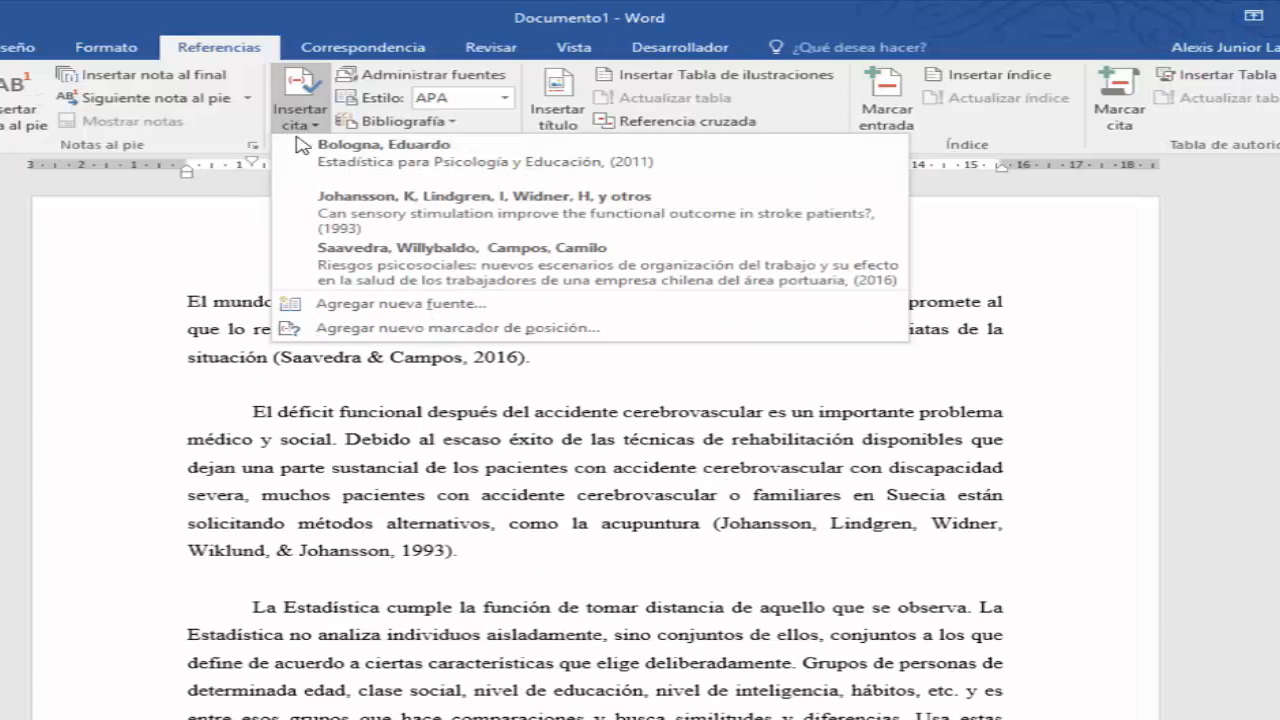
{"action": "left_click", "coordinate": [366, 306]}
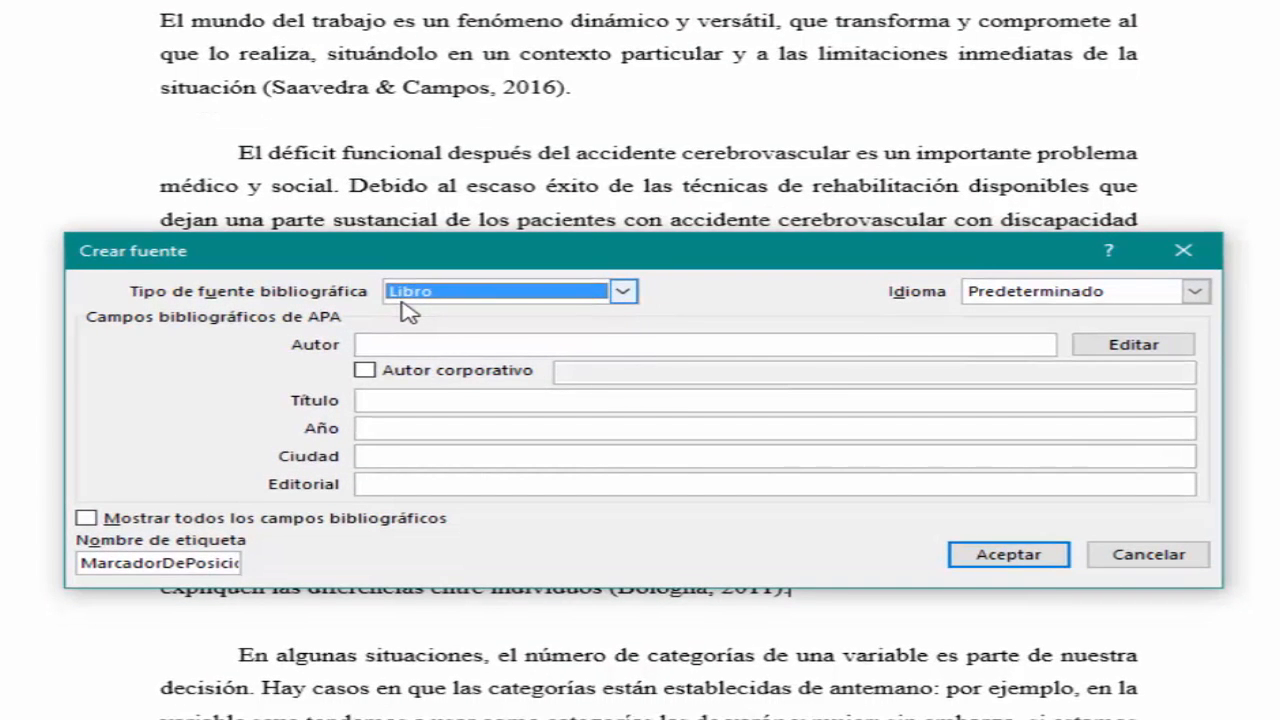
{"action": "left_click", "coordinate": [412, 294]}
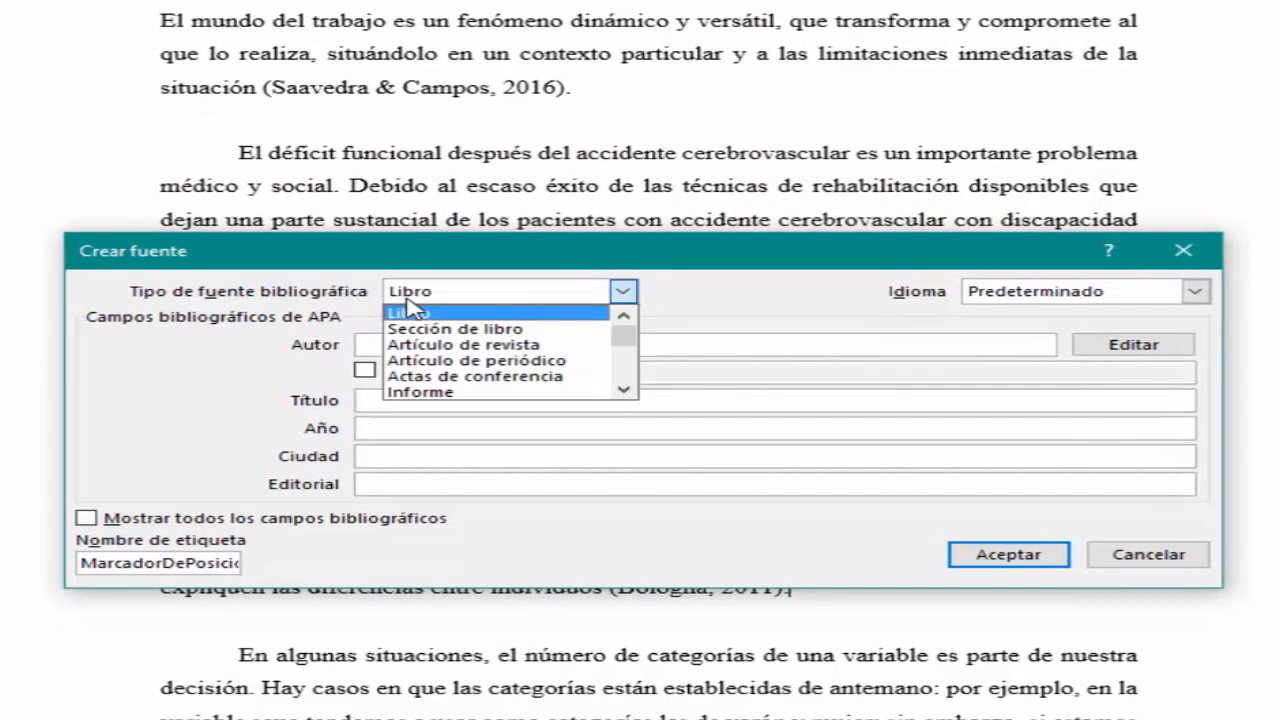
{"action": "left_click", "coordinate": [418, 330]}
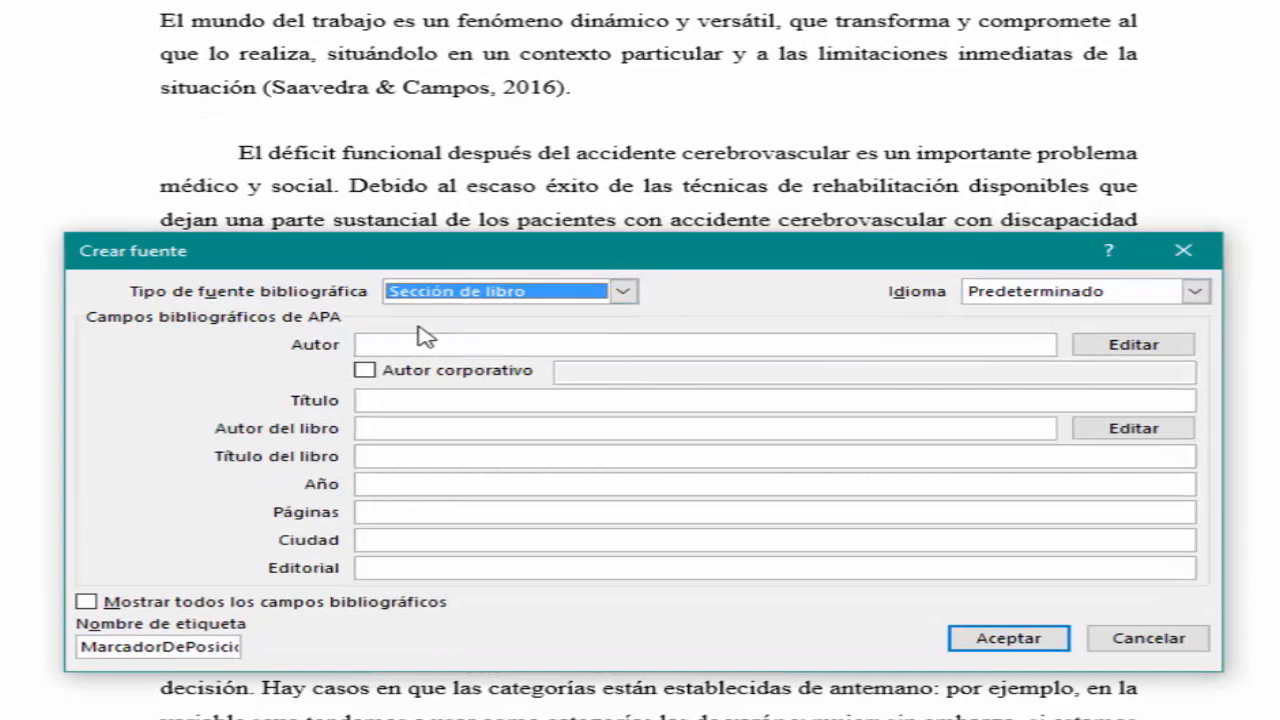
- Enter the chapter's three authors, surname first and separated by semicolons, as listed under the chapter 1 heading in the PDF
{"action": "left_click", "coordinate": [420, 348]}
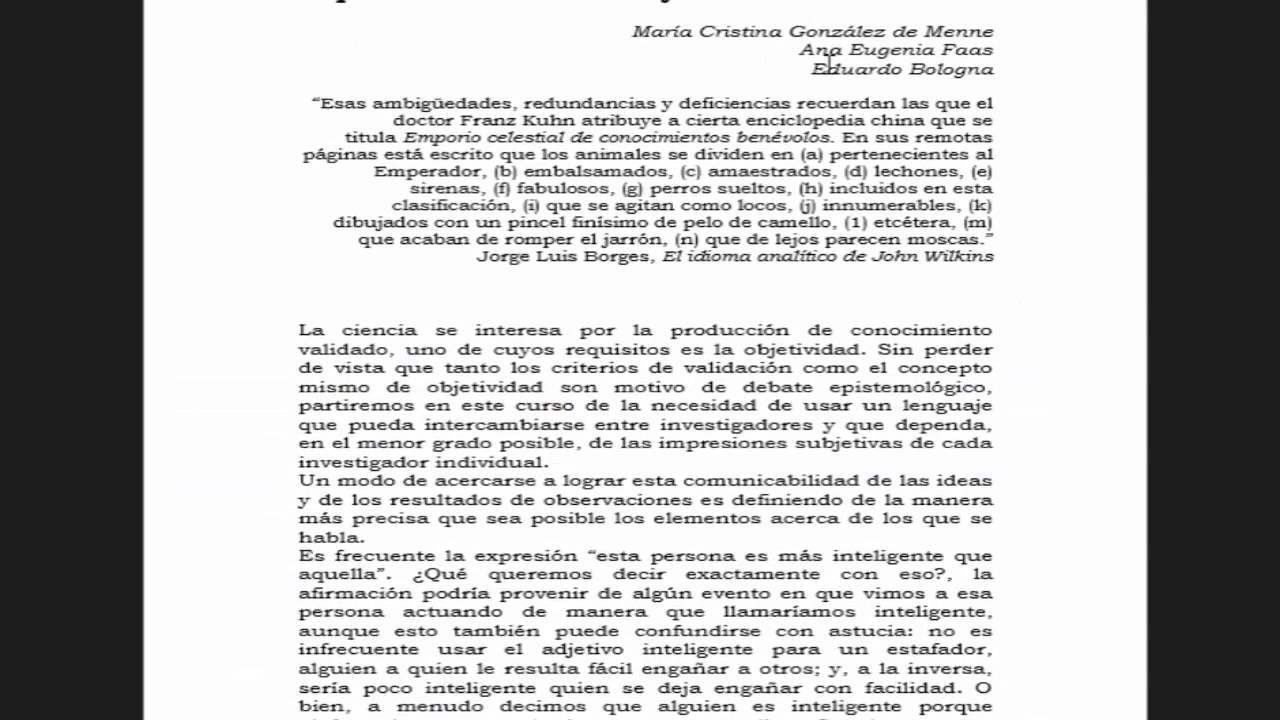
{"action": "scroll", "coordinate": [828, 62], "scroll_direction": "up", "scroll_amount": 2}
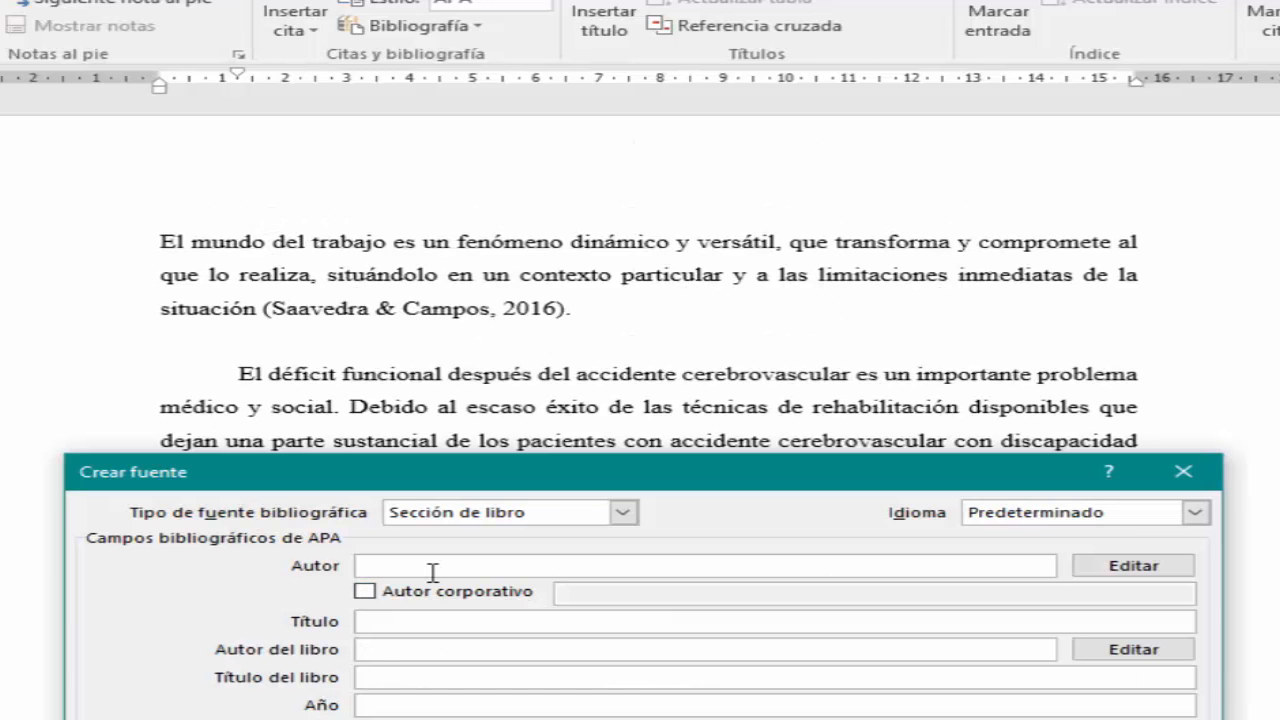
{"action": "left_click", "coordinate": [432, 568]}
{"action": "type", "text": "Gon"}
{"action": "type", "text": "zale"}
{"action": "key", "text": "BackSpace"}
{"action": "key", "text": "BackSpace"}
{"action": "key", "text": "BackSpace"}
{"action": "key", "text": "BackSpace"}
{"action": "type", "text": "zález, María Cristi"}
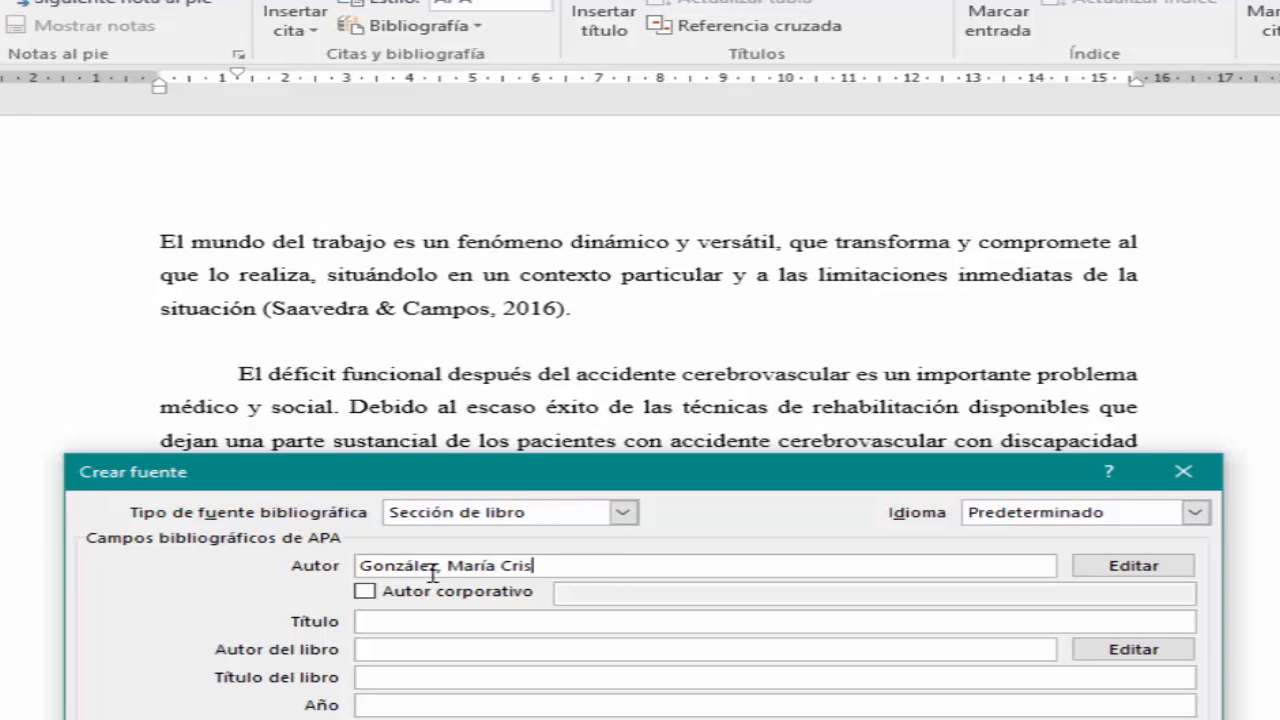
{"action": "type", "text": "na"}
{"action": "type", "text": "; Faas"}
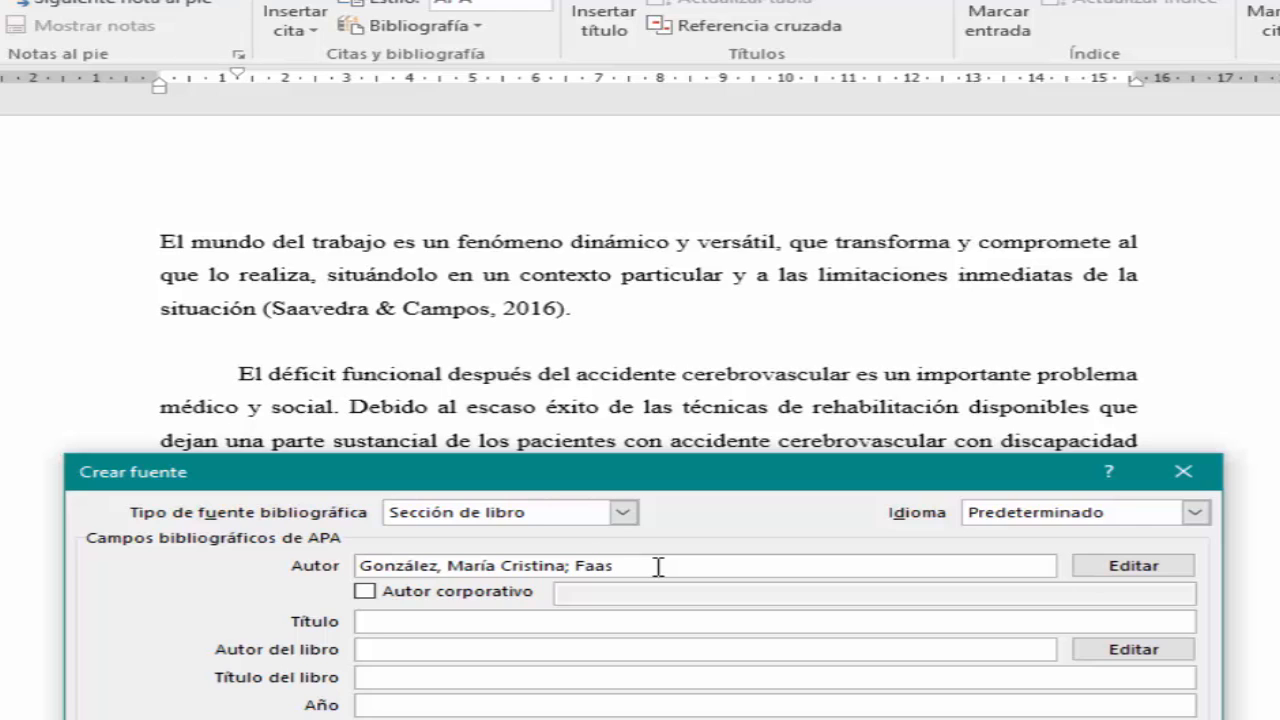
{"action": "type", "text": ", Ana Ey"}
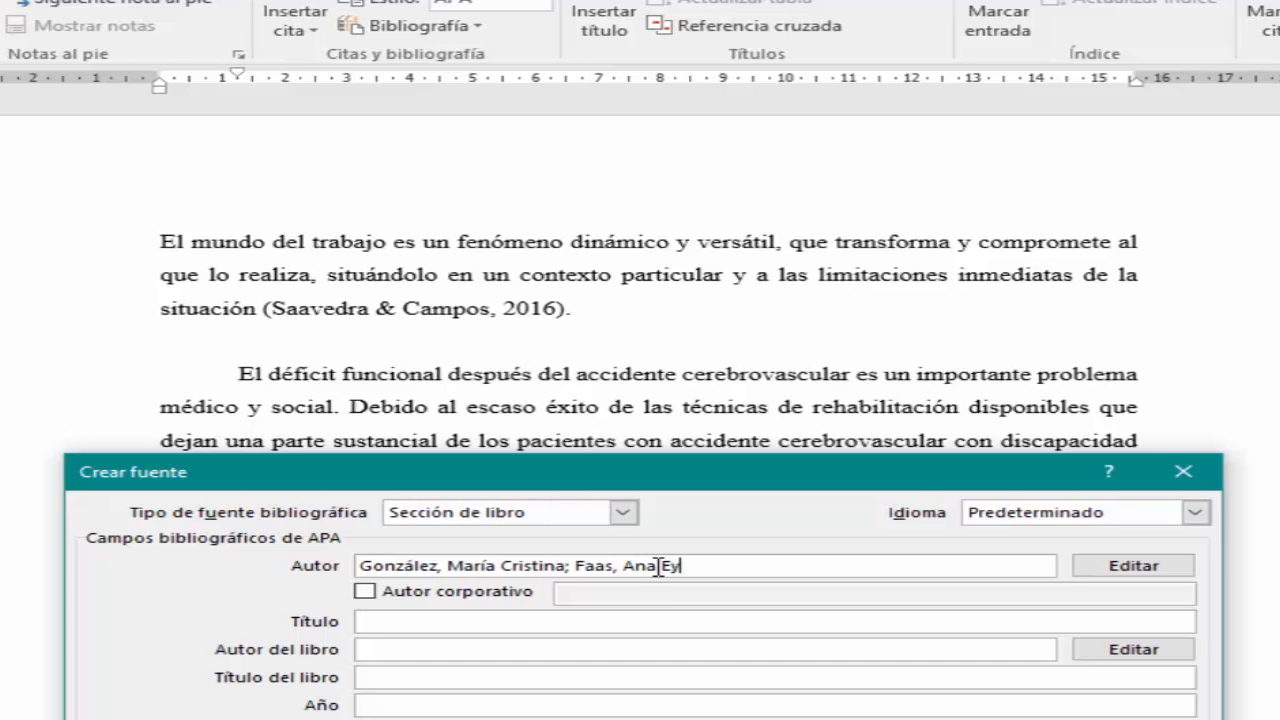
{"action": "key", "text": "BackSpace"}
{"action": "type", "text": "Eugenia;"}
{"action": "type", "text": "; Bolog"}
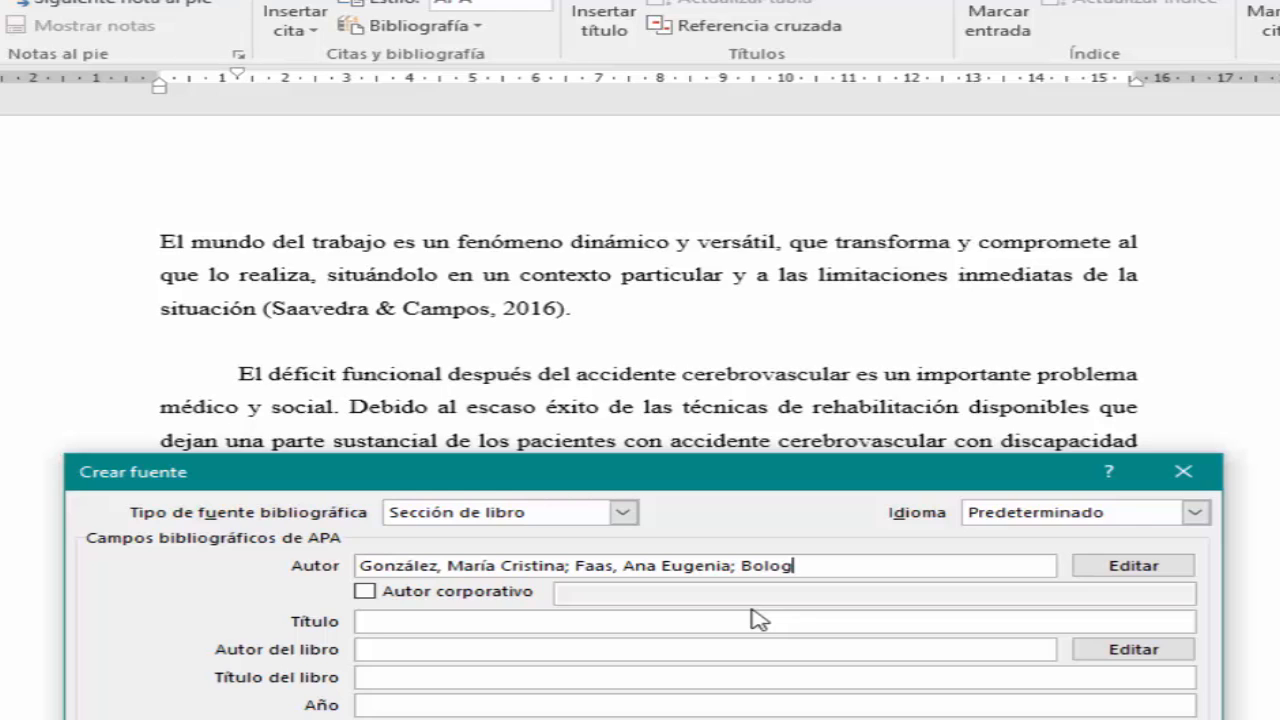
{"action": "type", "text": "na, Euar"}
{"action": "key", "text": "BackSpace"}
{"action": "key", "text": "BackSpace"}
{"action": "key", "text": "BackSpace"}
{"action": "type", "text": "duardo"}
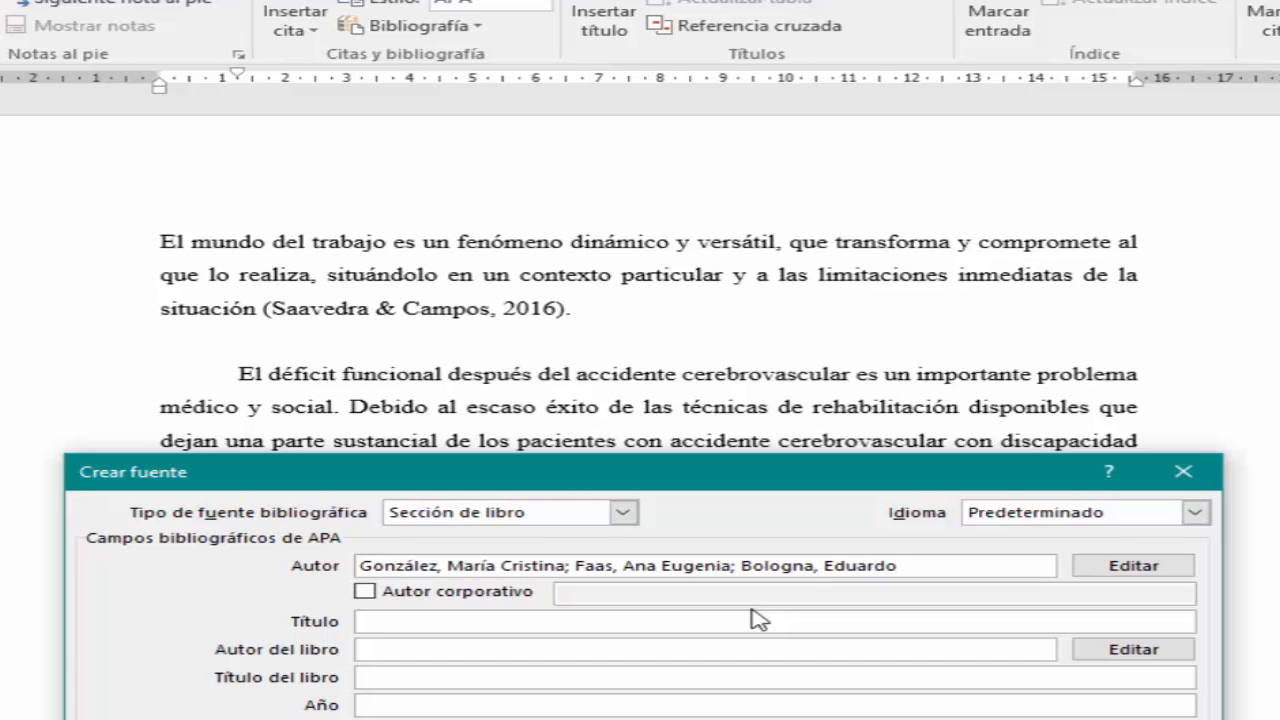
- Copy the chapter title "Las variables y su nivel de medición" from the PDF into the source's title
{"action": "left_click", "coordinate": [474, 621]}
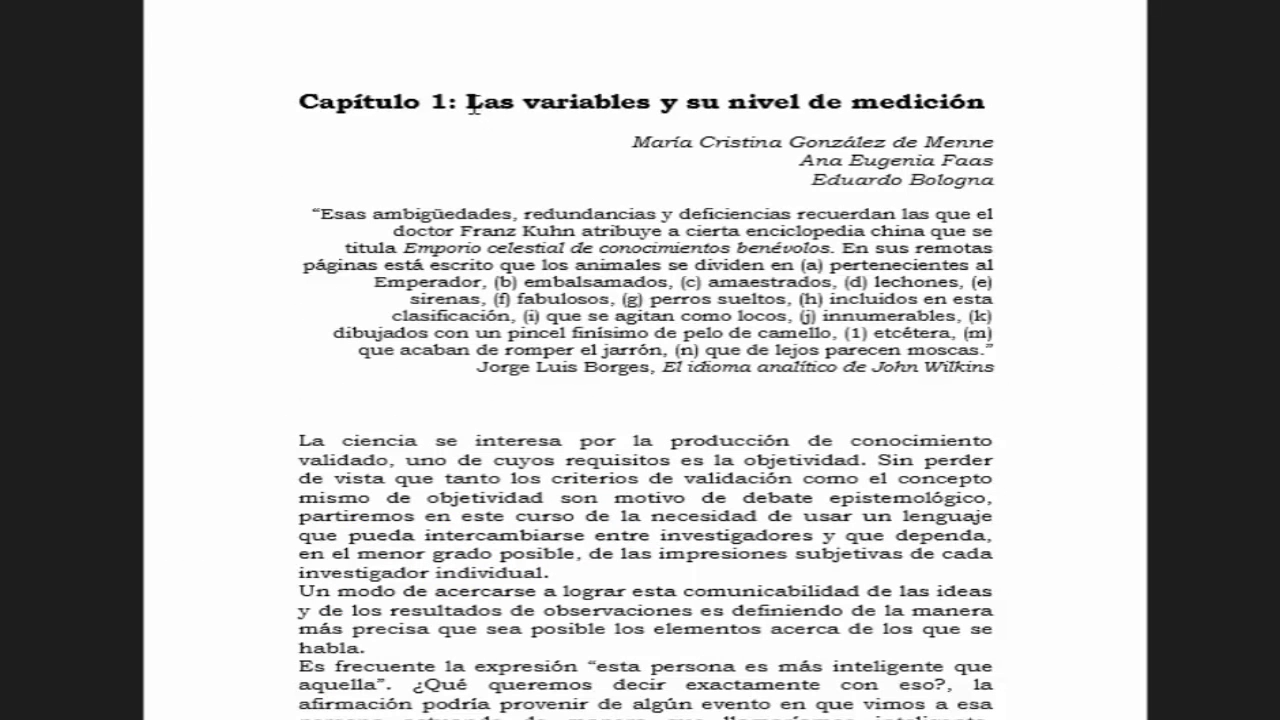
{"action": "left_click_drag", "start_coordinate": [470, 105], "coordinate": [940, 113]}
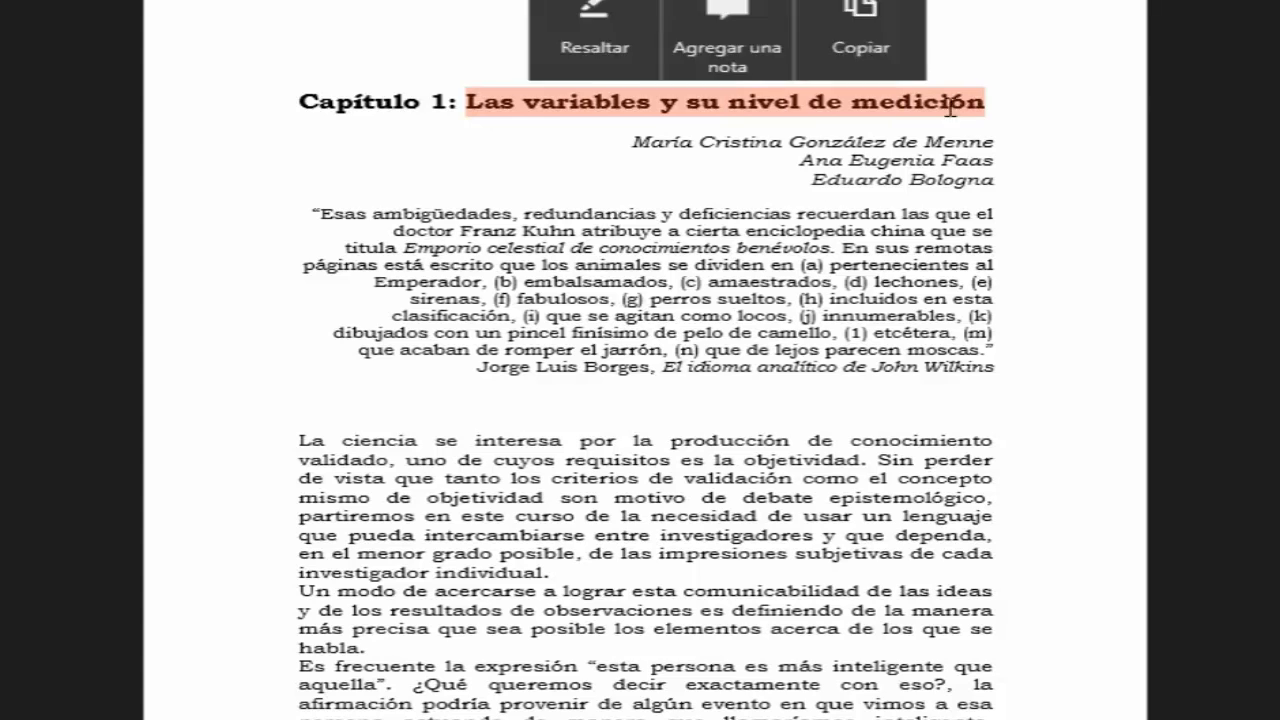
{"action": "key", "text": "ctrl+c"}
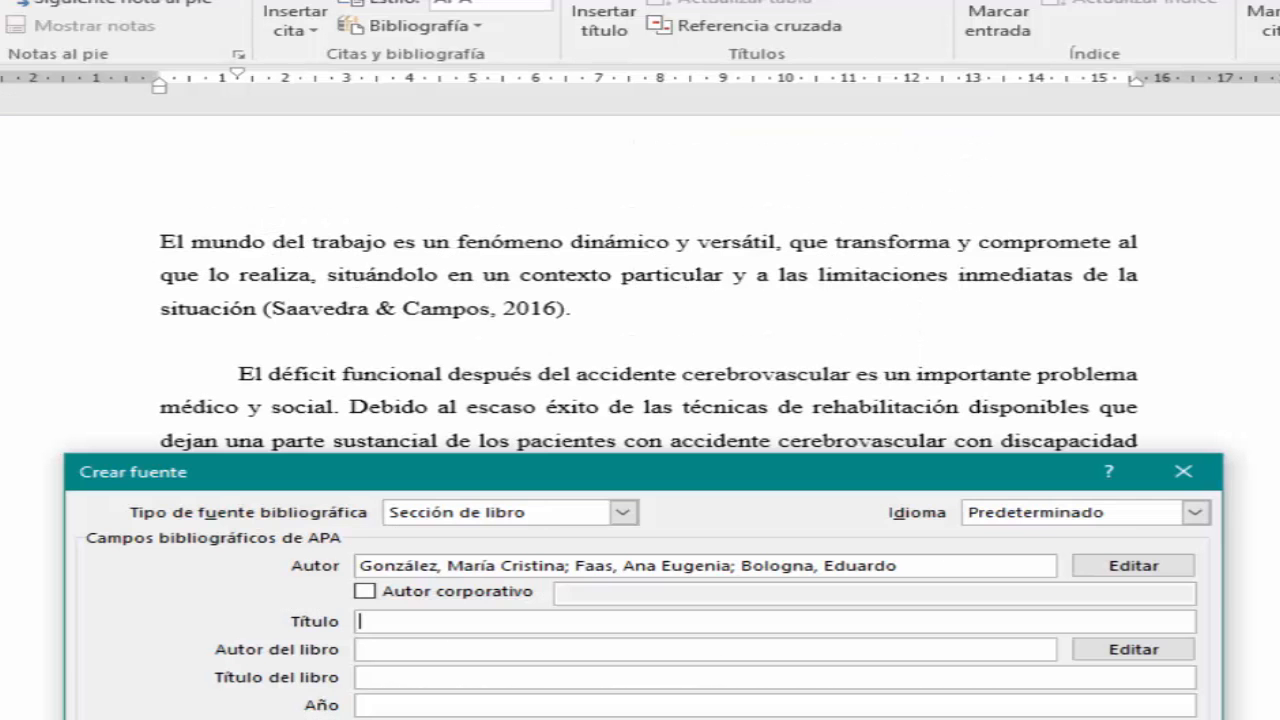
{"action": "right_click", "coordinate": [392, 630]}
{"action": "left_click", "coordinate": [440, 697]}
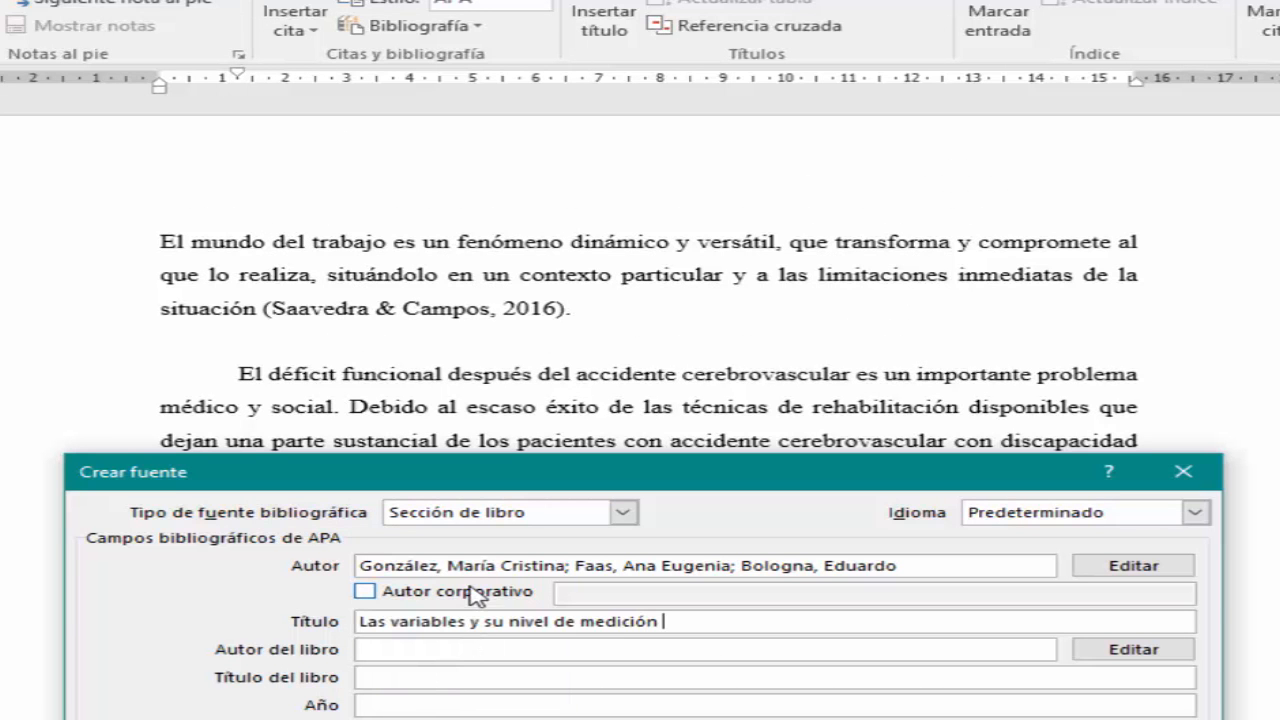
- Enter the book author's surname and first name for the book section source
{"action": "left_click", "coordinate": [489, 651]}
{"action": "type", "text": "Bologna, "}
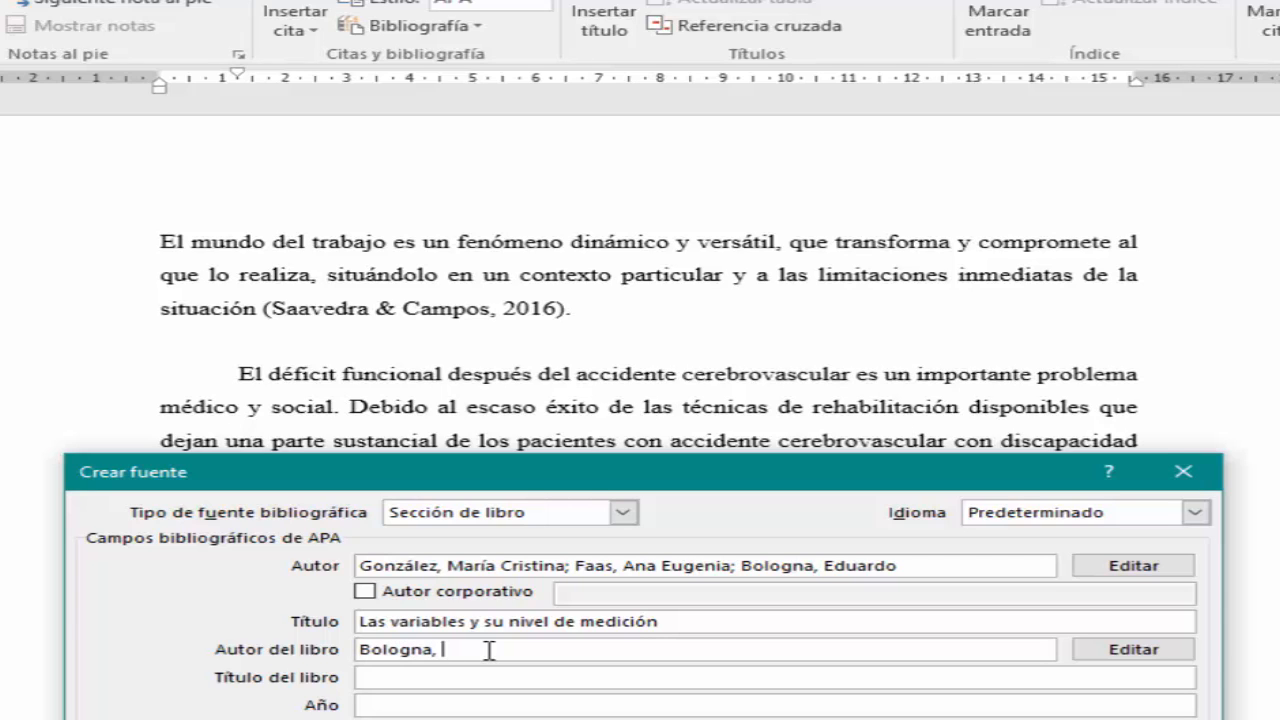
{"action": "type", "text": "Eduardo"}
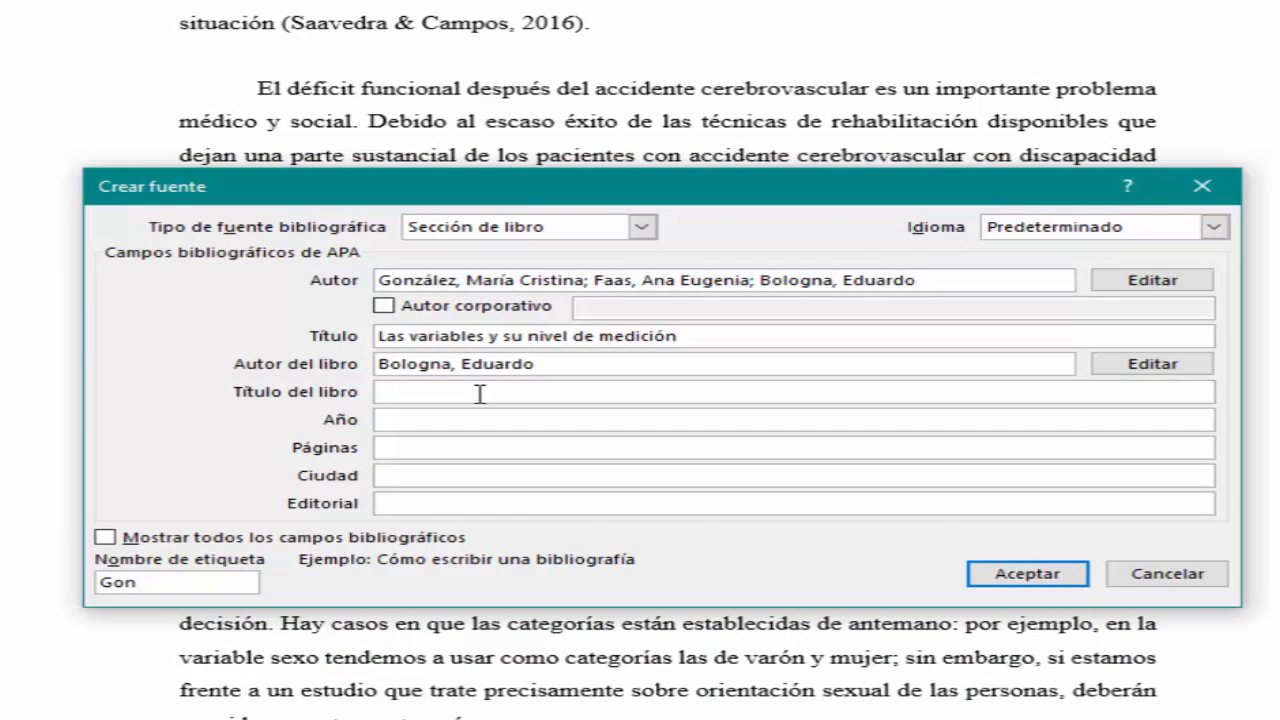
- Set the book title to "Estadística para Psicología y Educación" and the year to 2011
{"action": "left_click", "coordinate": [480, 394]}
{"action": "type", "text": "Estadística para "}
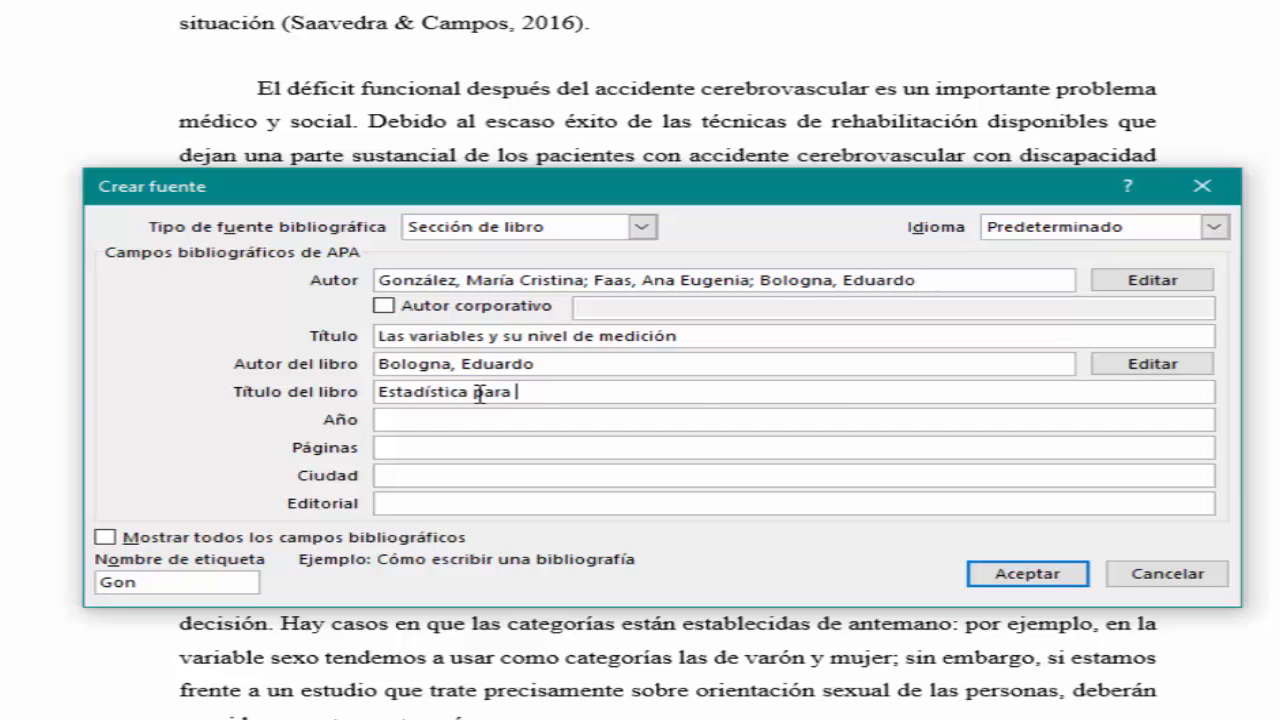
{"action": "type", "text": "Psicología "}
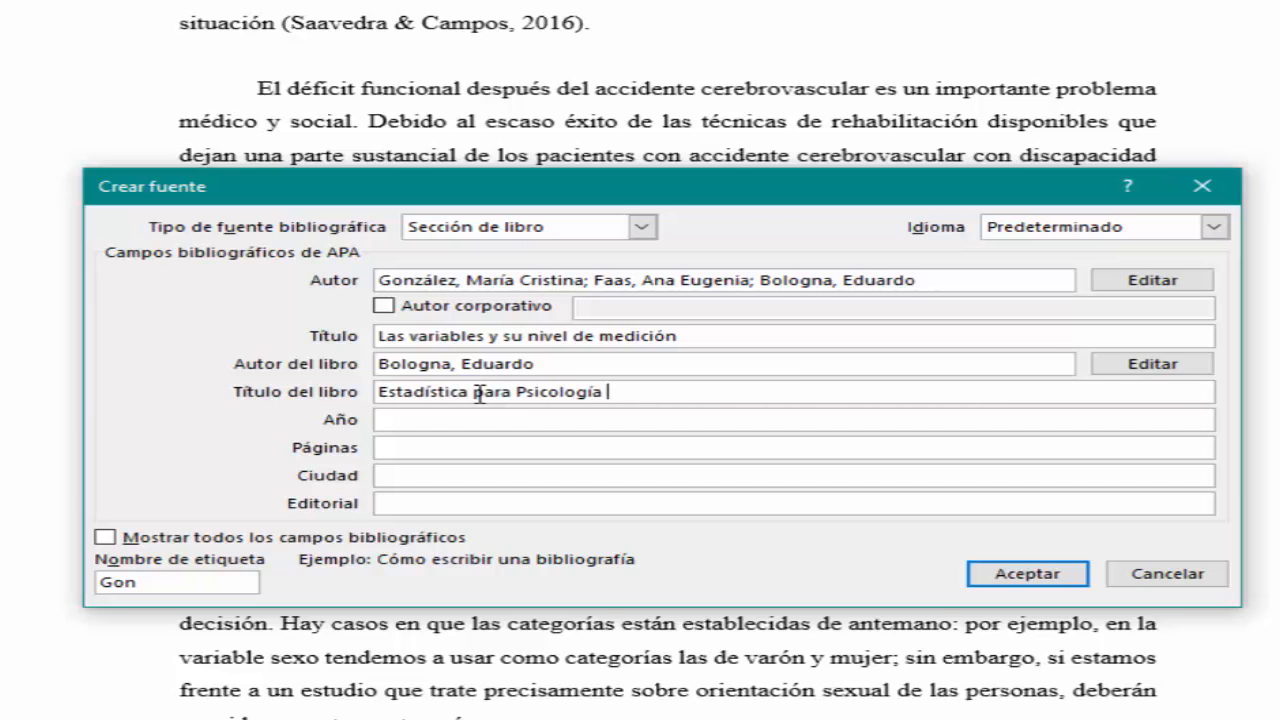
{"action": "type", "text": "y Educación"}
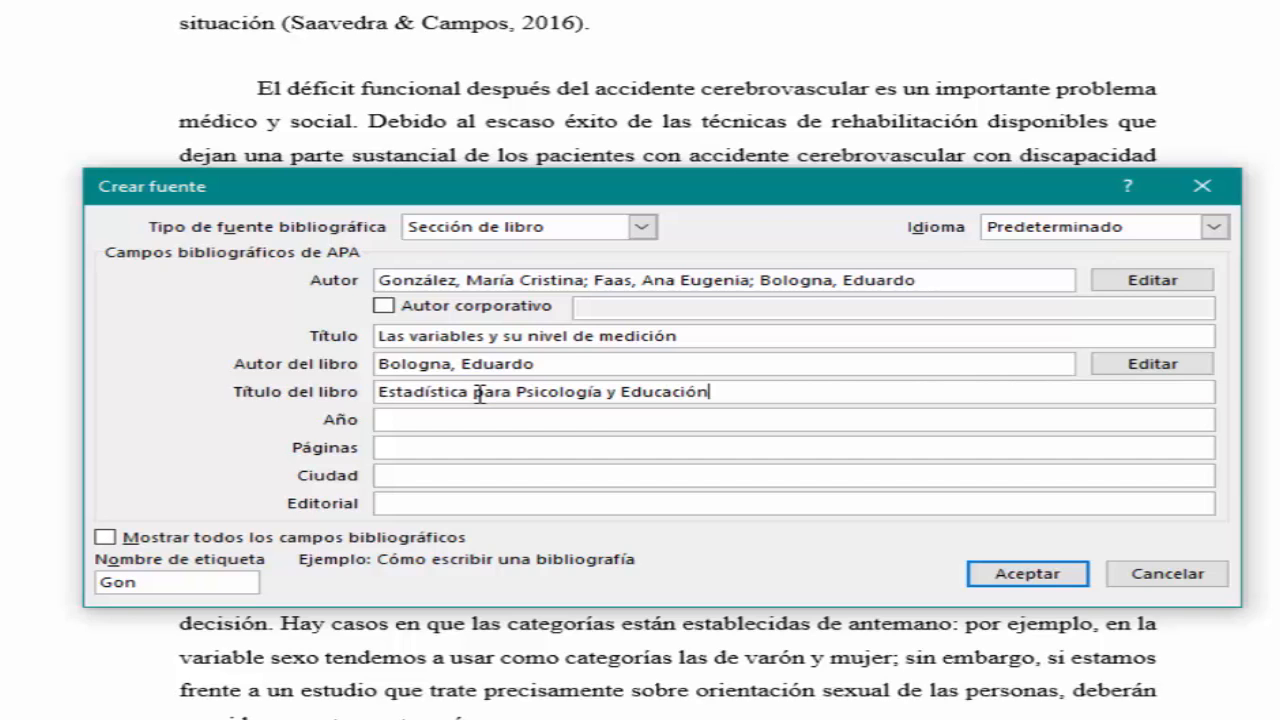
{"action": "left_click", "coordinate": [521, 420]}
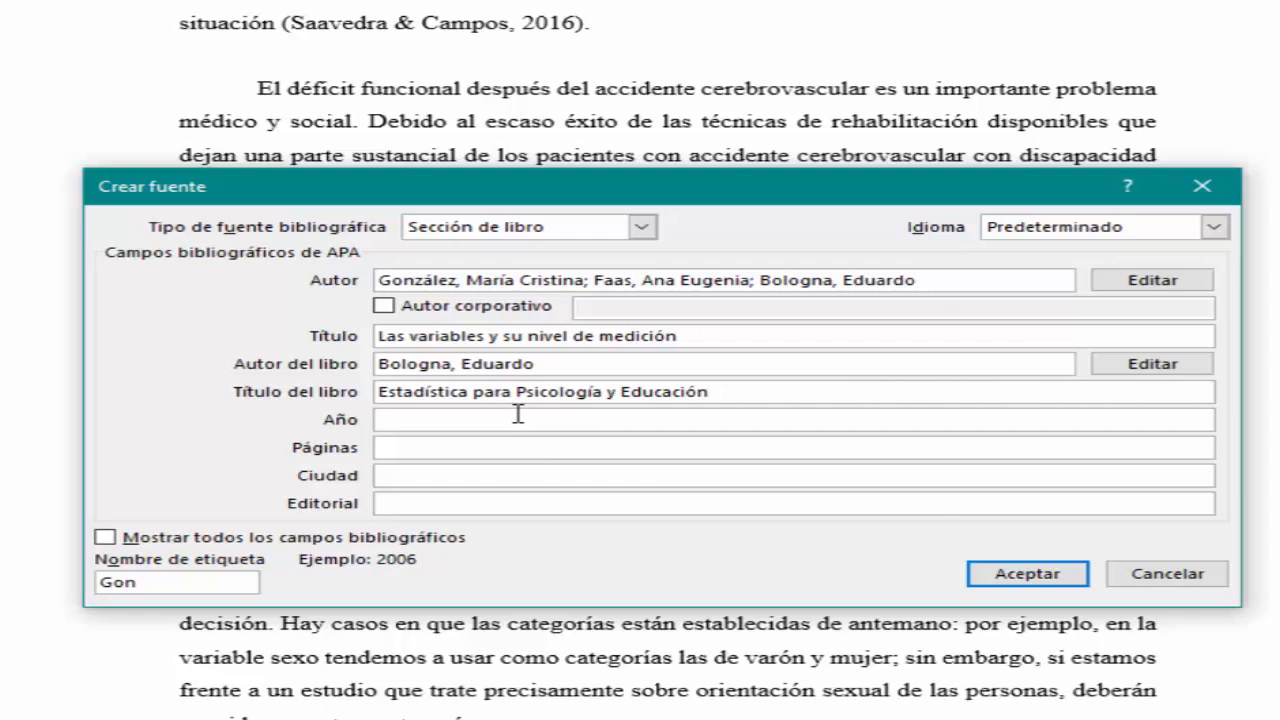
{"action": "type", "text": "2011"}
- Look up the first and last pages of chapter 1 in the PDF and set the source's pages to 19-44
{"action": "left_click", "coordinate": [463, 448]}
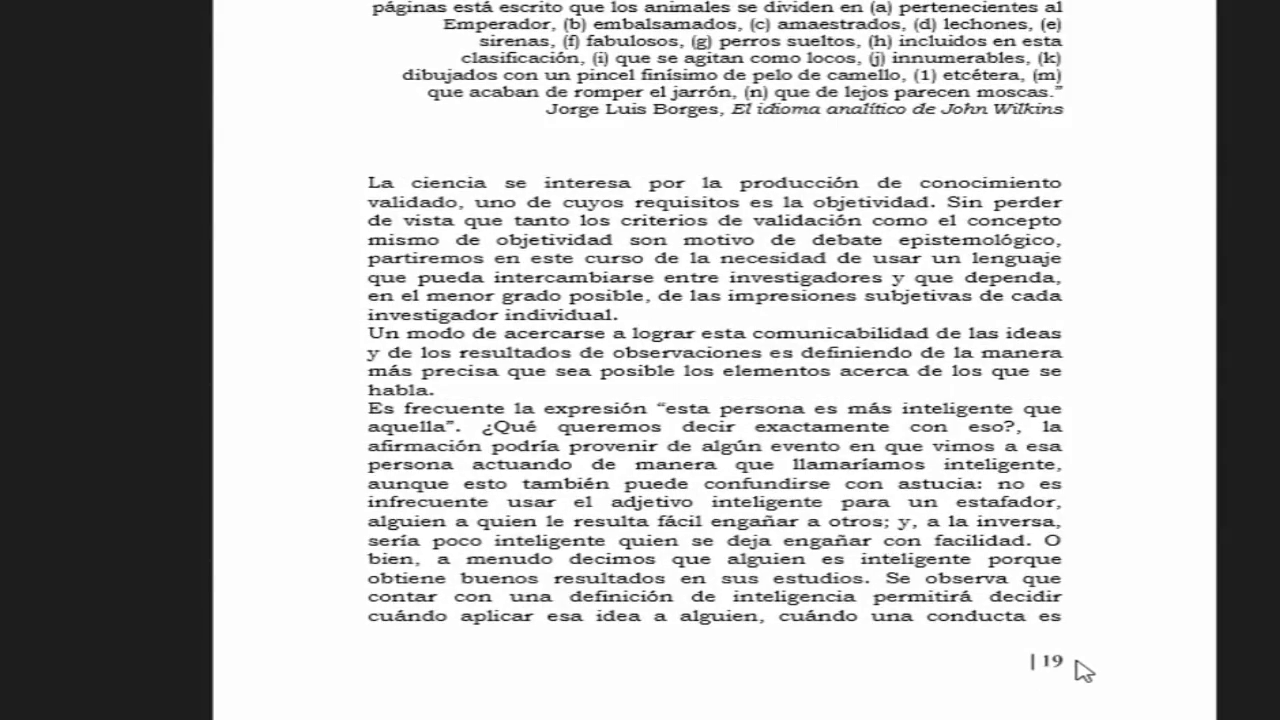
{"action": "scroll", "coordinate": [1081, 665], "scroll_direction": "down", "scroll_amount": 20}
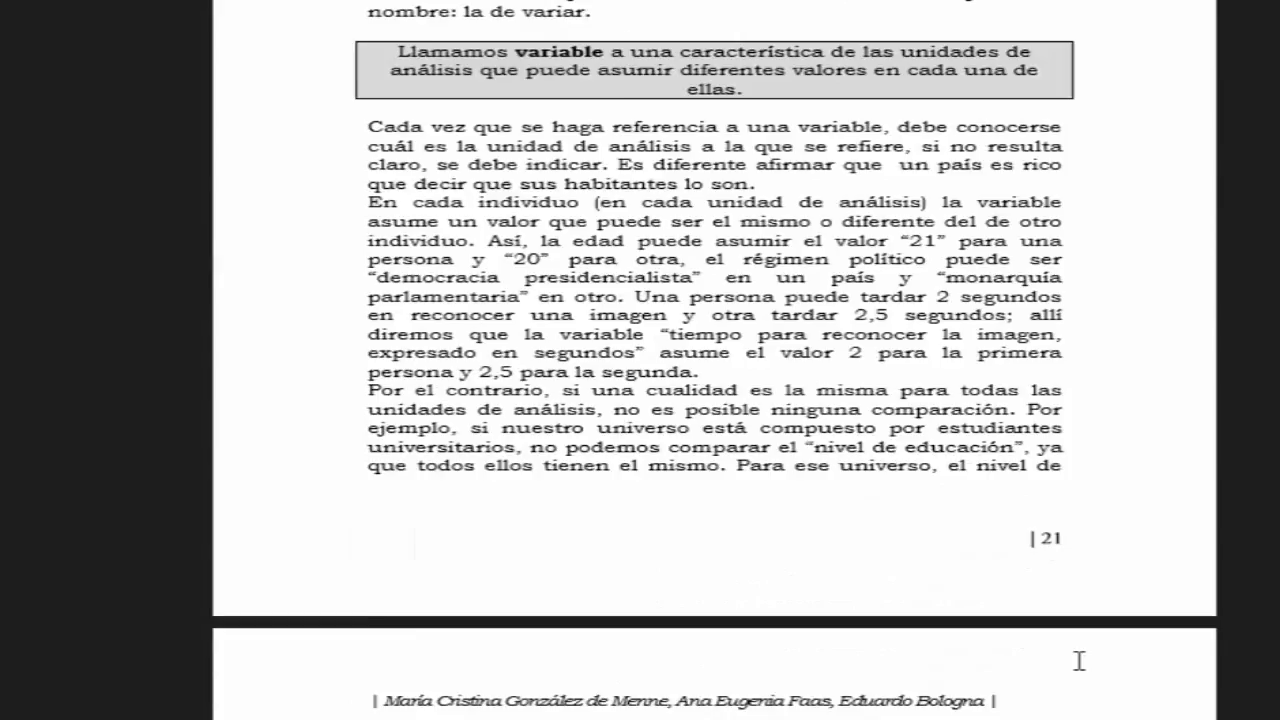
{"action": "scroll", "coordinate": [1081, 661], "scroll_direction": "down", "scroll_amount": 20}
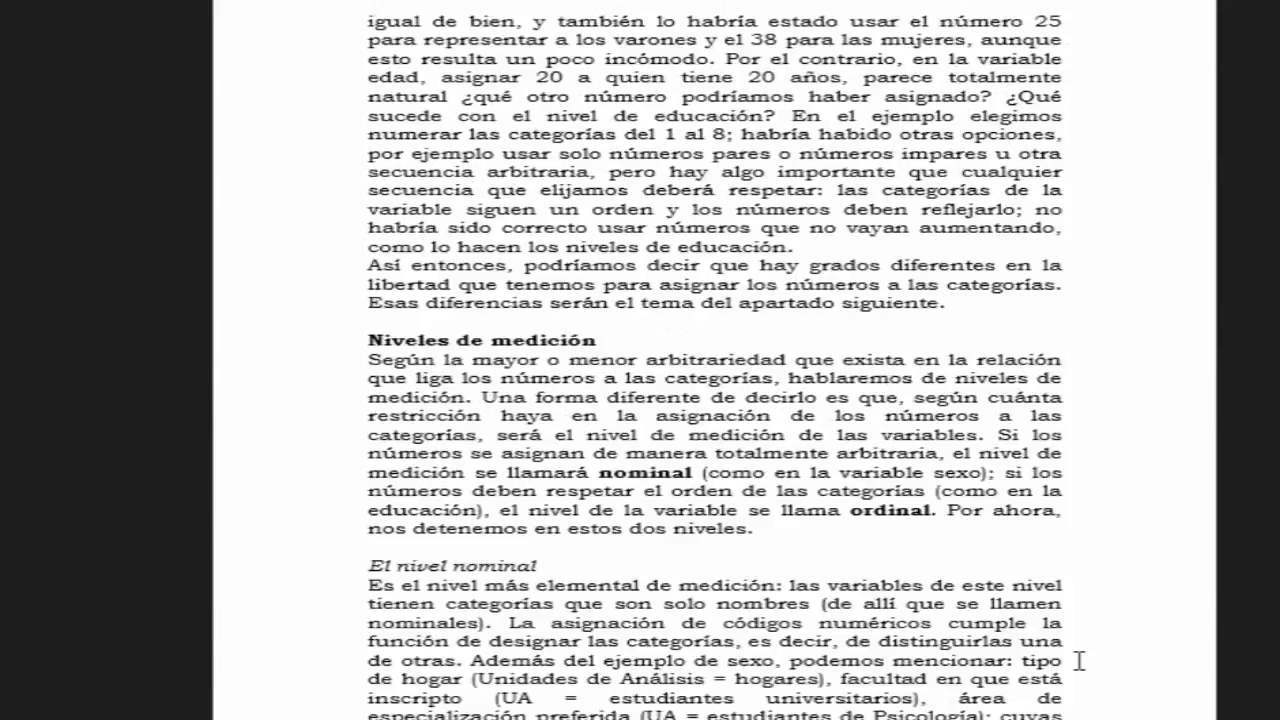
{"action": "scroll", "coordinate": [1079, 660], "scroll_direction": "down", "scroll_amount": 20}
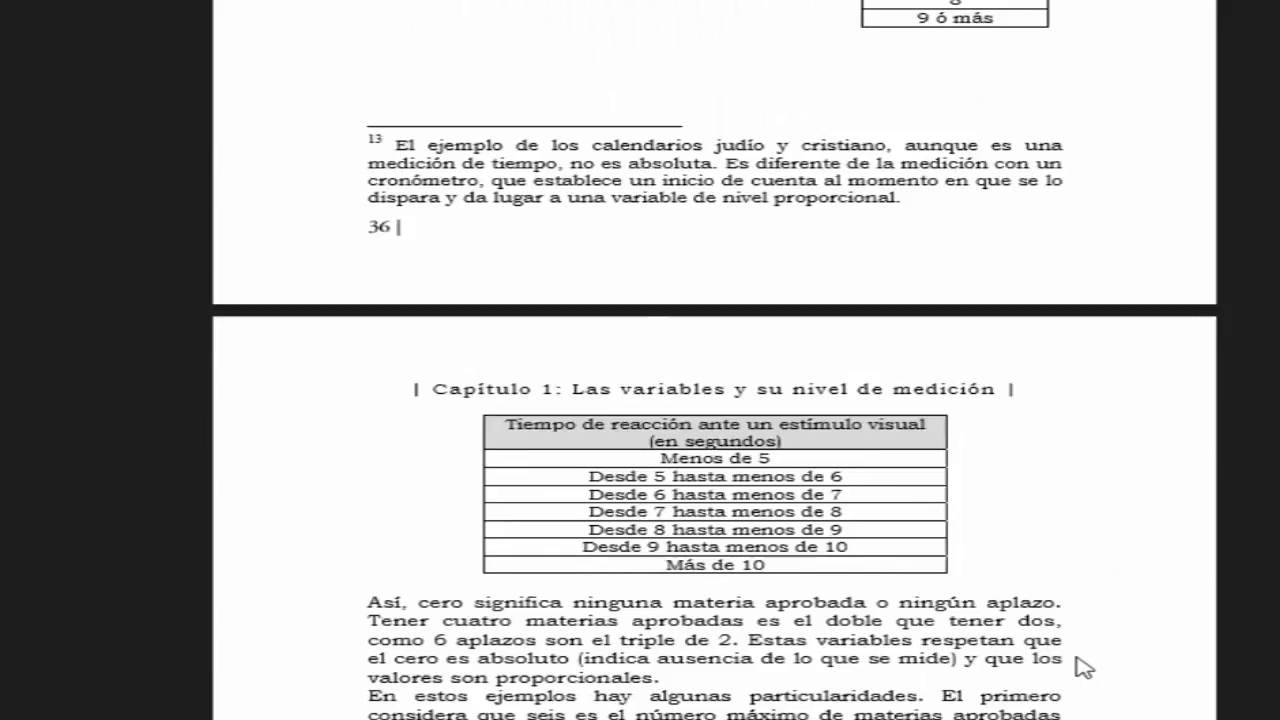
{"action": "scroll", "coordinate": [1083, 667], "scroll_direction": "down", "scroll_amount": 20}
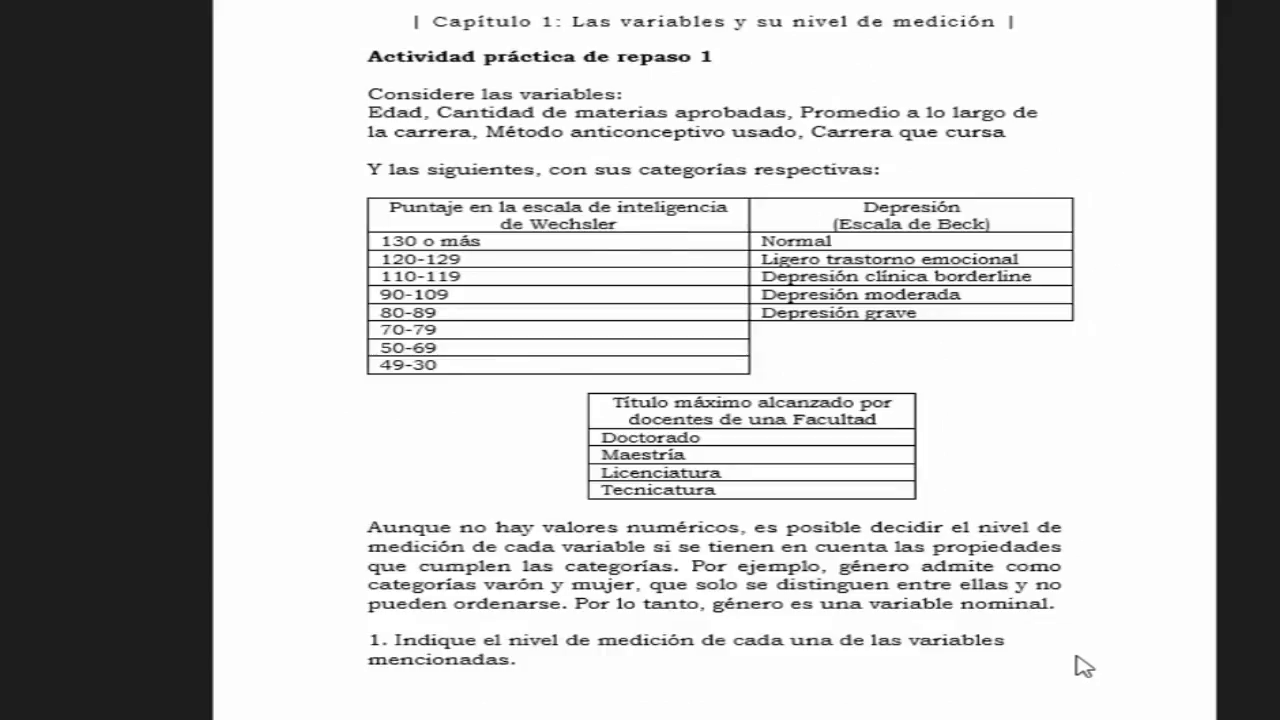
{"action": "scroll", "coordinate": [1080, 665], "scroll_direction": "up", "scroll_amount": 10}
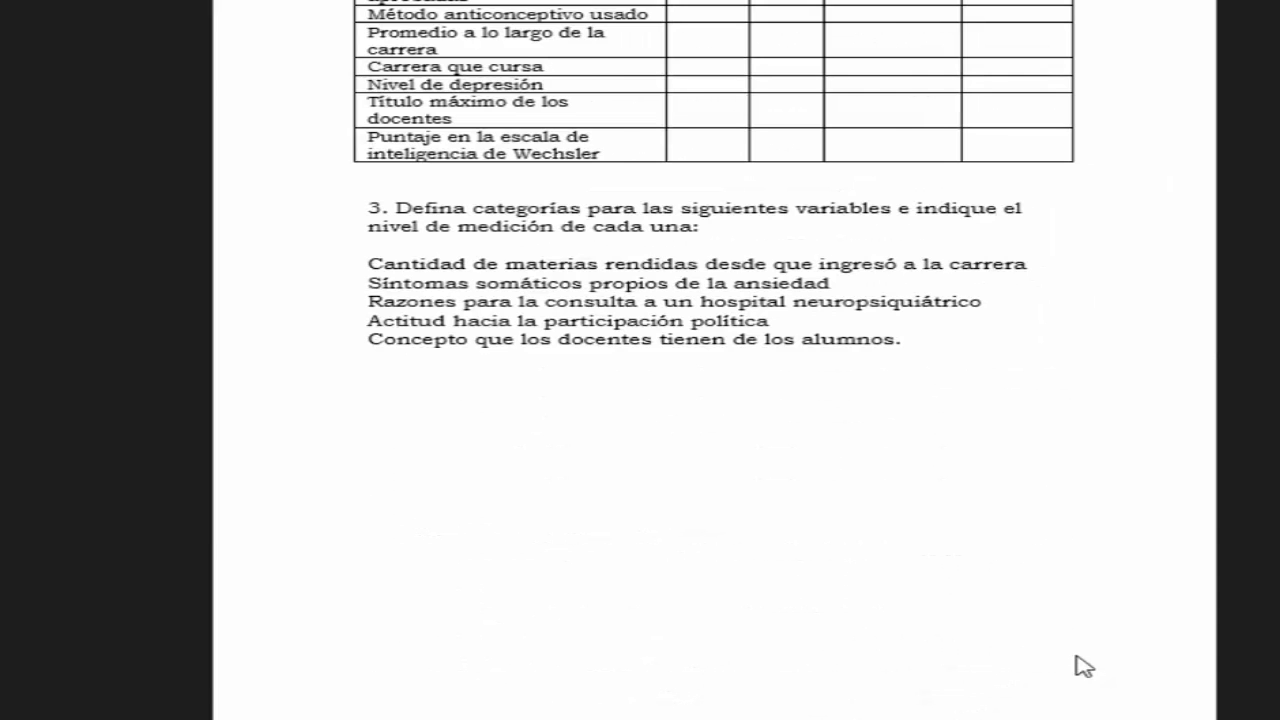
{"action": "scroll", "coordinate": [1040, 665], "scroll_direction": "down", "scroll_amount": 5}
{"action": "scroll", "coordinate": [960, 655], "scroll_direction": "up", "scroll_amount": 2}
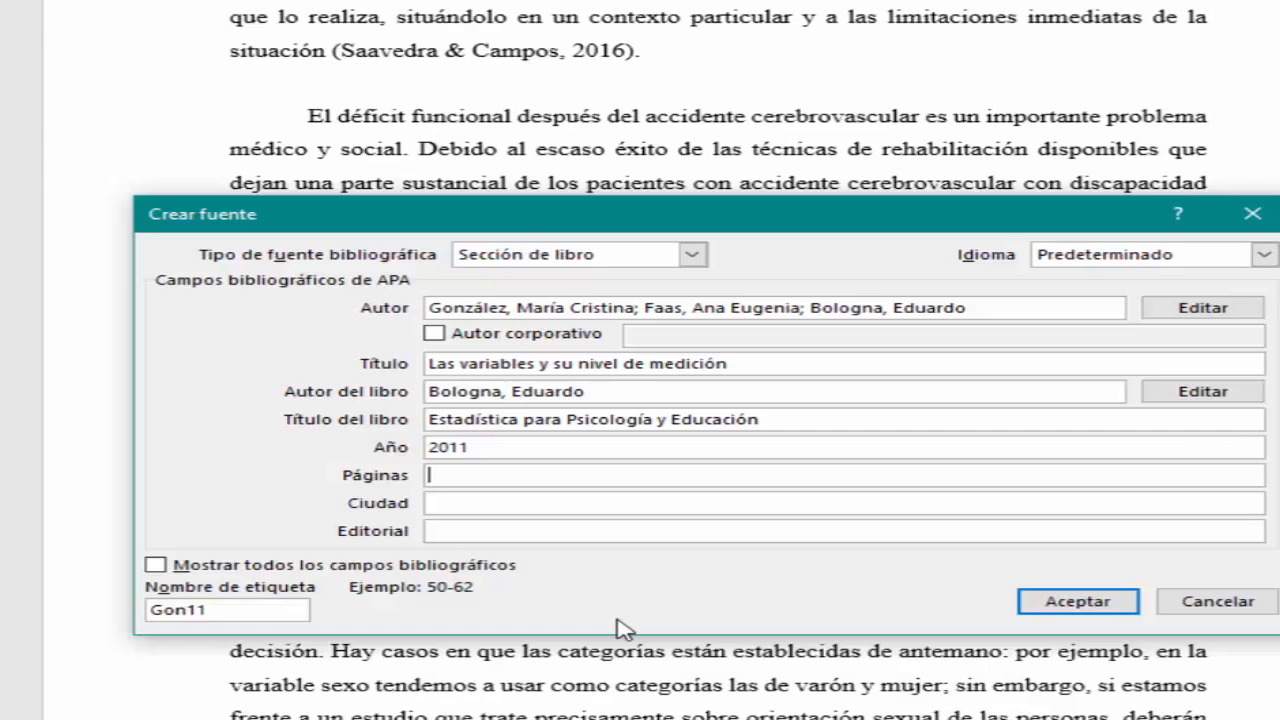
{"action": "left_click", "coordinate": [543, 474]}
{"action": "type", "text": "19-44"}
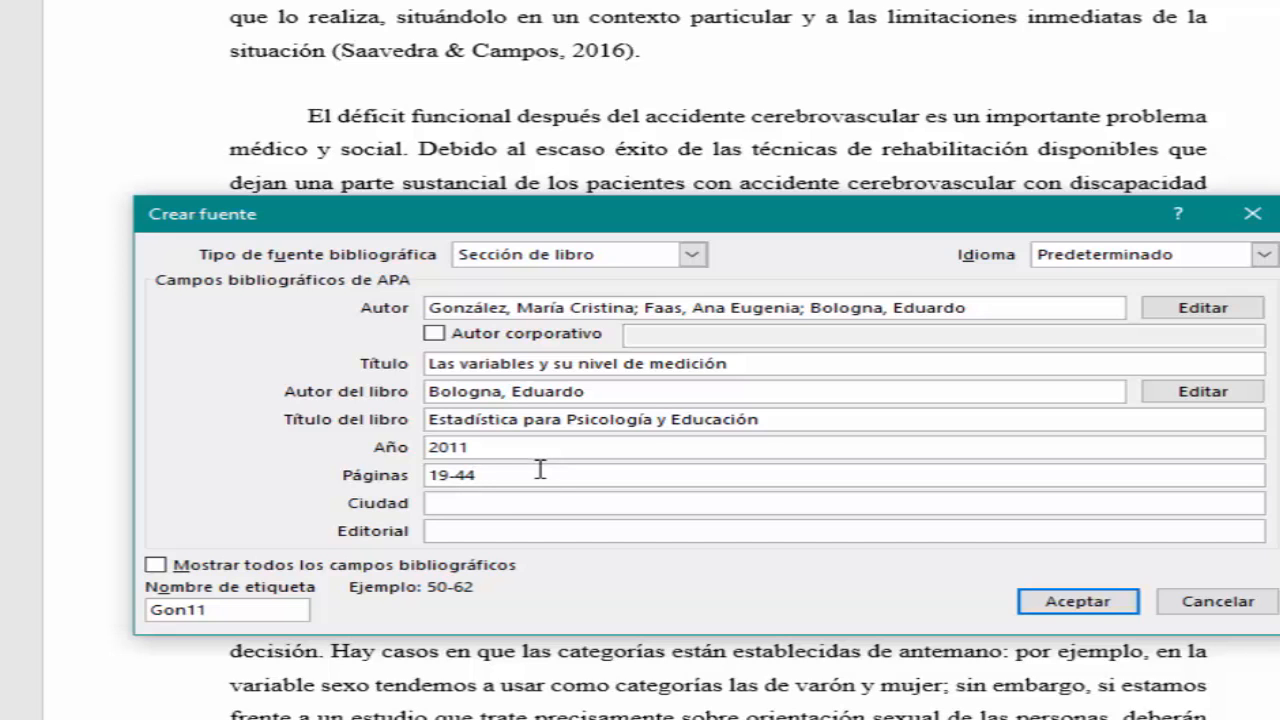
- Set the book section source's city to Córdoba and its publisher to Brujas
{"action": "left_click", "coordinate": [507, 502]}
{"action": "type", "text": "C"}
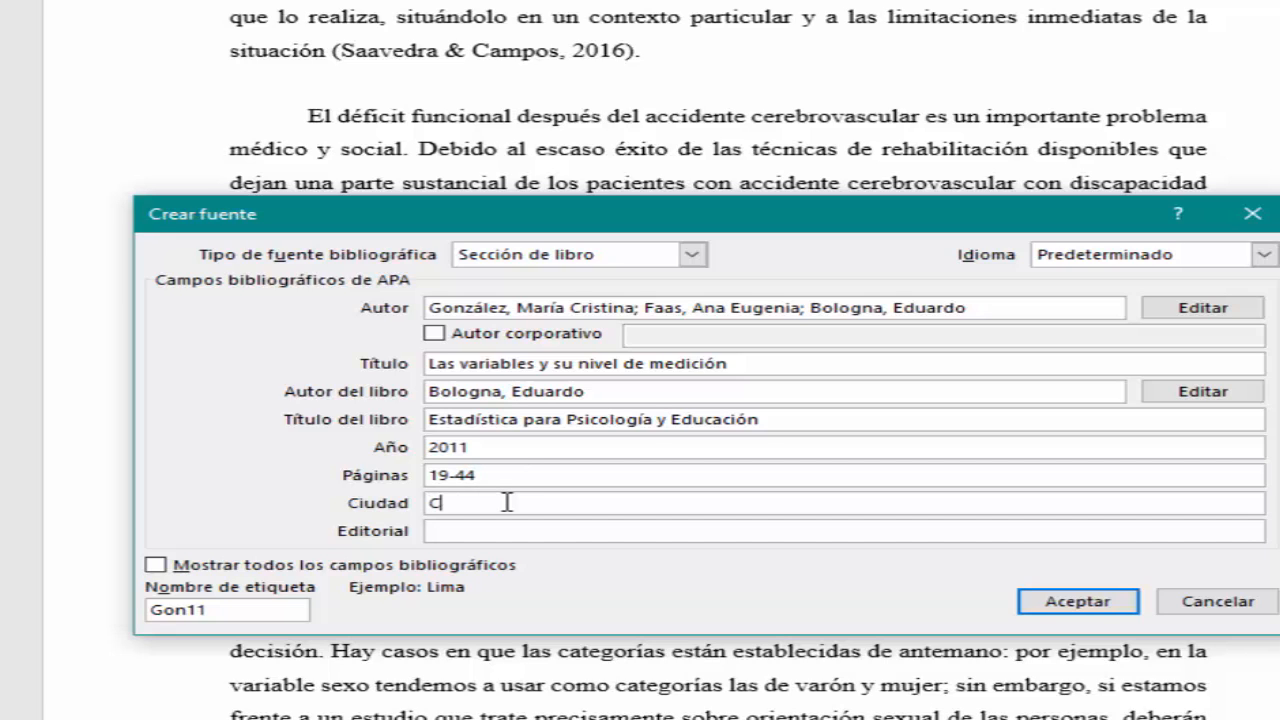
{"action": "type", "text": "órdoba"}
{"action": "left_click", "coordinate": [583, 531]}
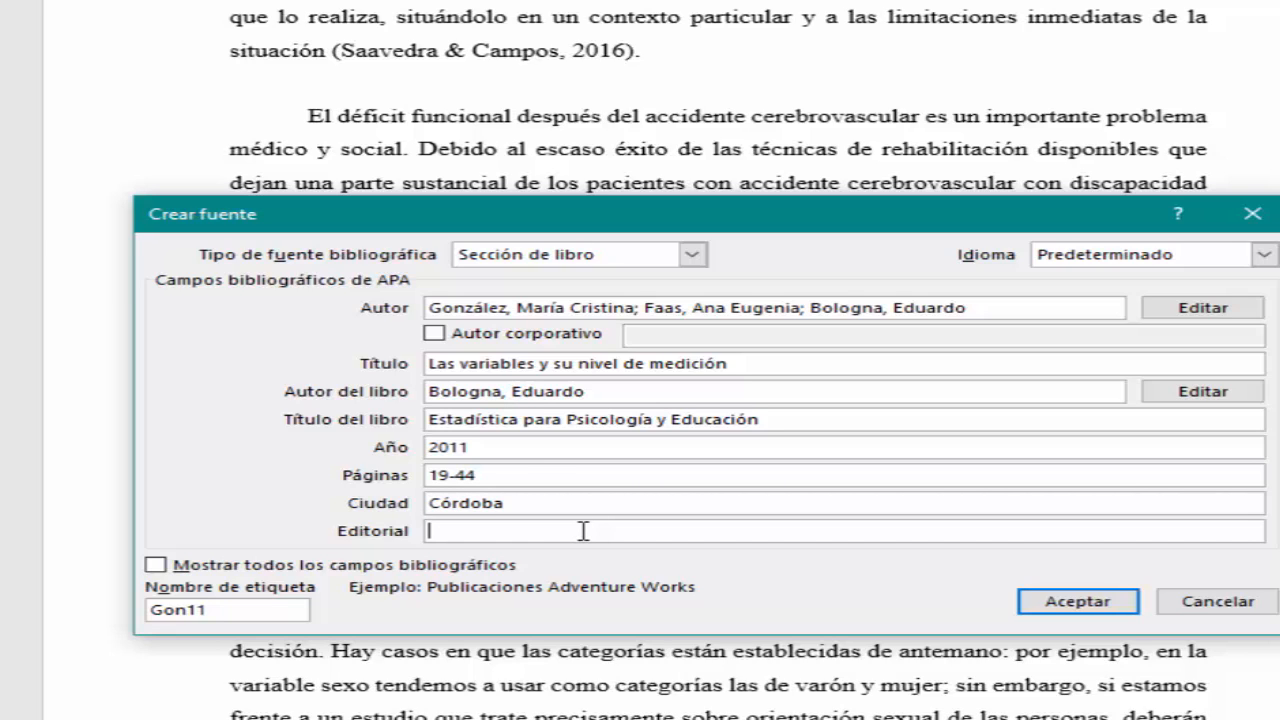
{"action": "type", "text": "Brujas"}
- Show all bibliography fields, set the book section source's country to Argentina, save the source and end the cited paragraph with a period
{"action": "left_click", "coordinate": [295, 570]}
{"action": "left_click", "coordinate": [471, 557]}
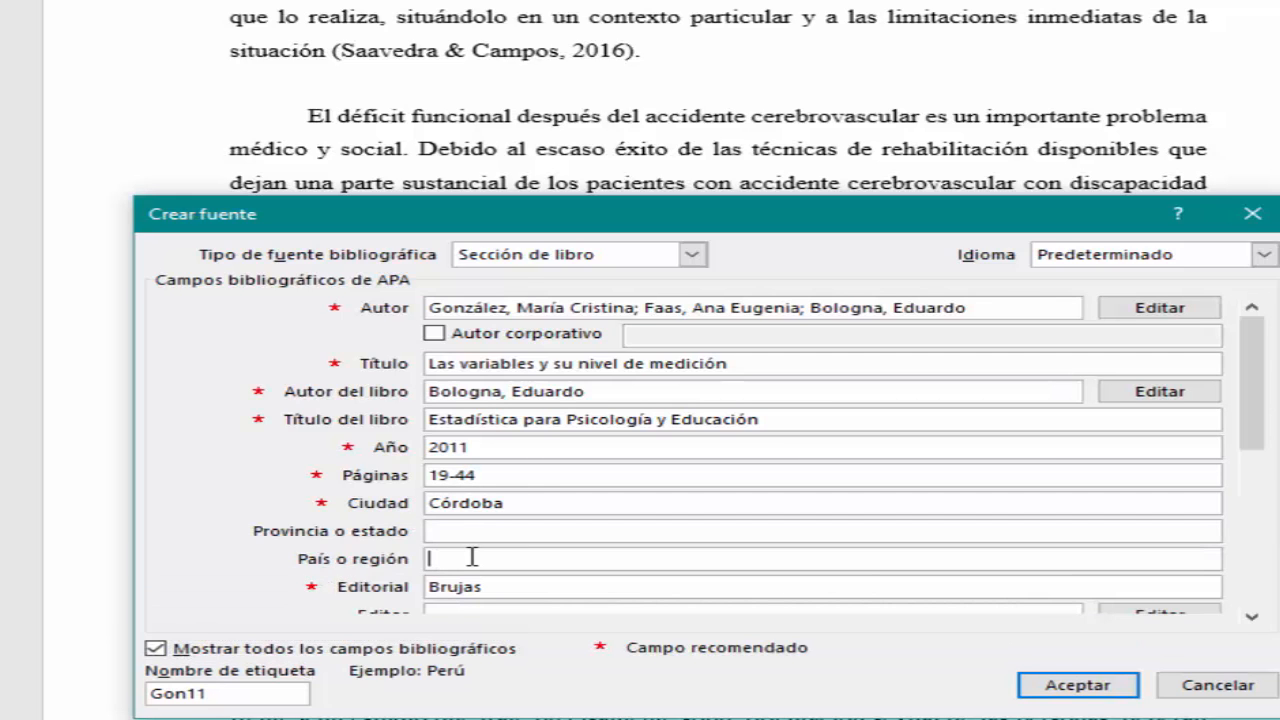
{"action": "type", "text": "Argentina"}
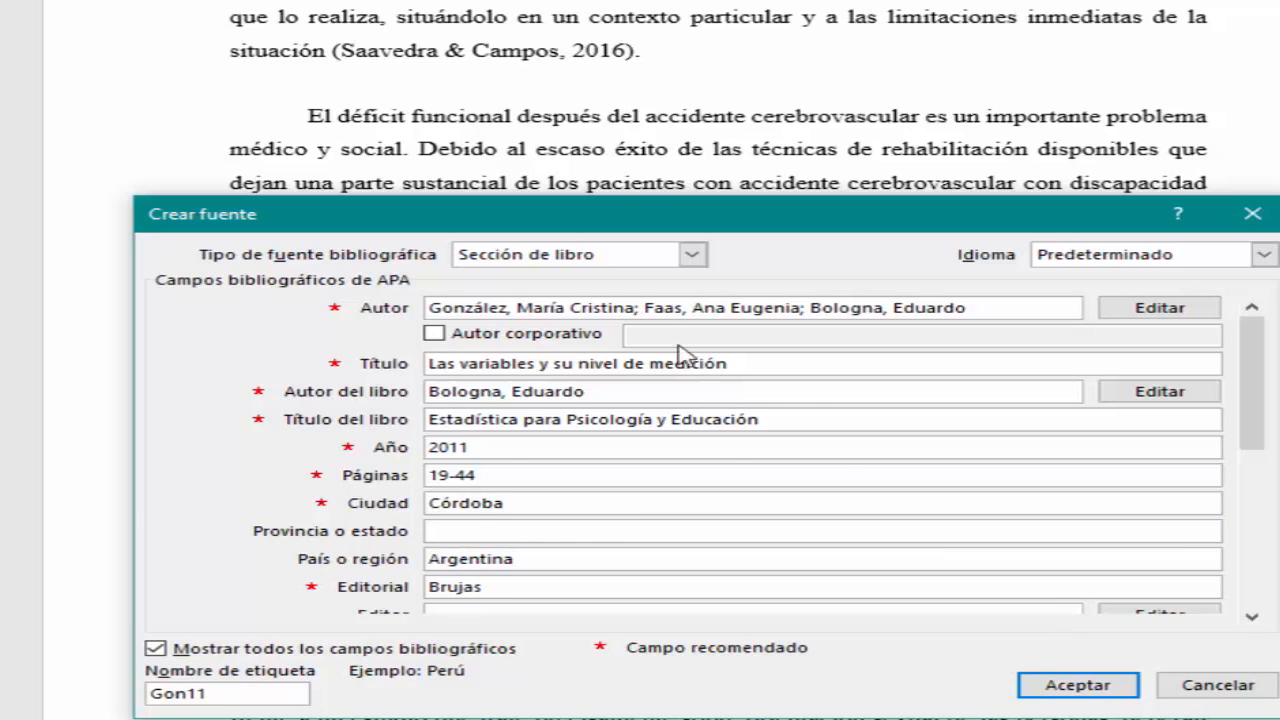
{"action": "left_click", "coordinate": [1063, 690]}
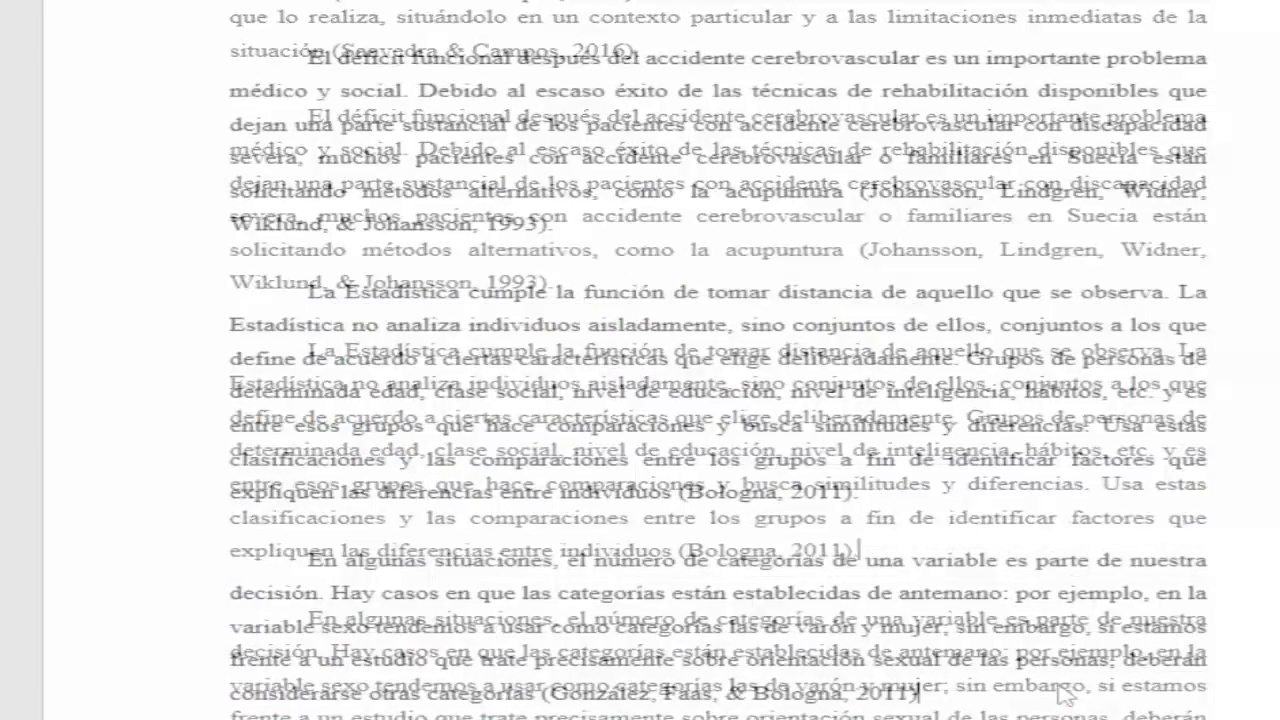
{"action": "type", "text": "."}
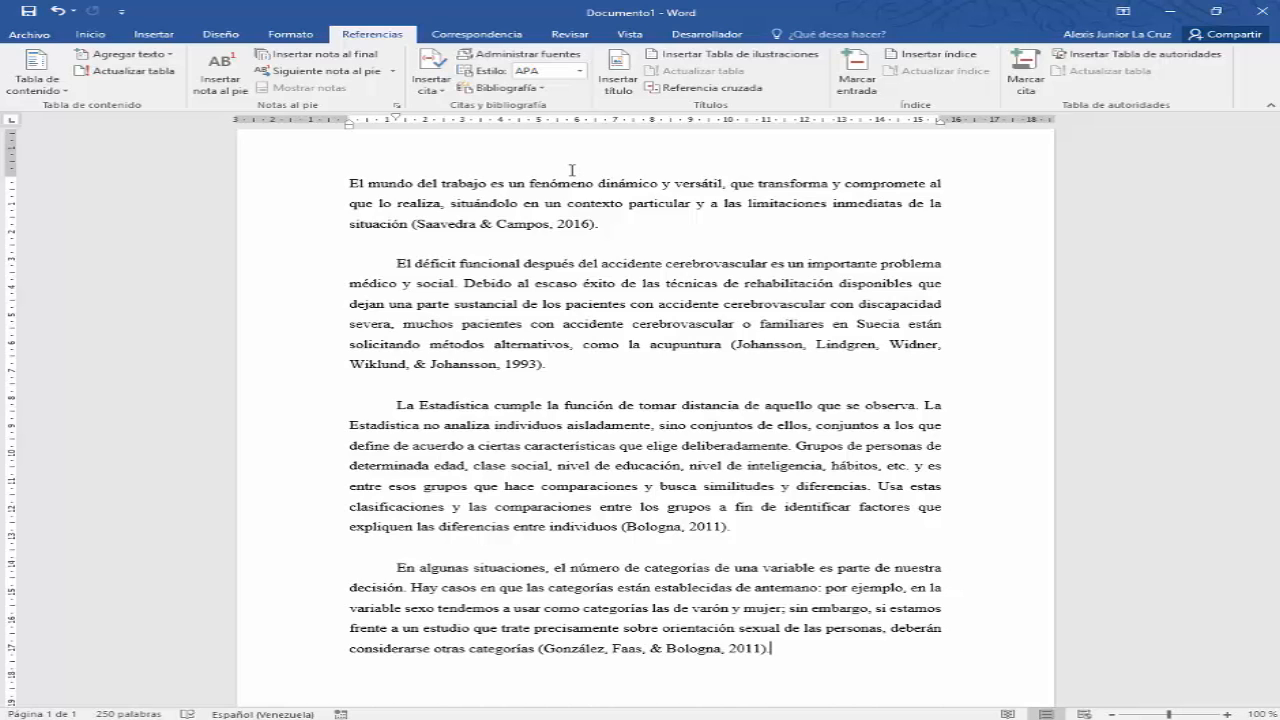
- Insert the built-in "Referencias" bibliography on a new line below the last paragraph
{"action": "scroll", "coordinate": [572, 170], "scroll_direction": "down", "scroll_amount": 3}
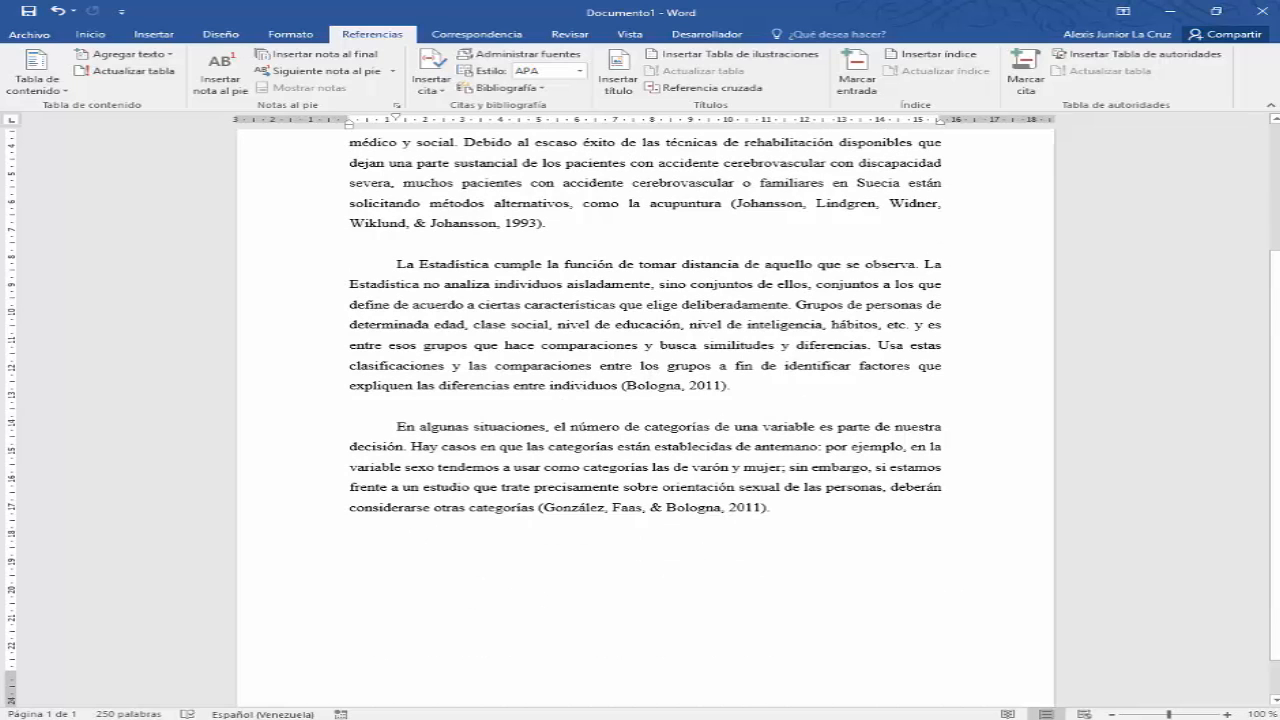
{"action": "key", "text": "Return"}
{"action": "key", "text": "Return"}
{"action": "key", "text": "BackSpace"}
{"action": "key", "text": "BackSpace"}
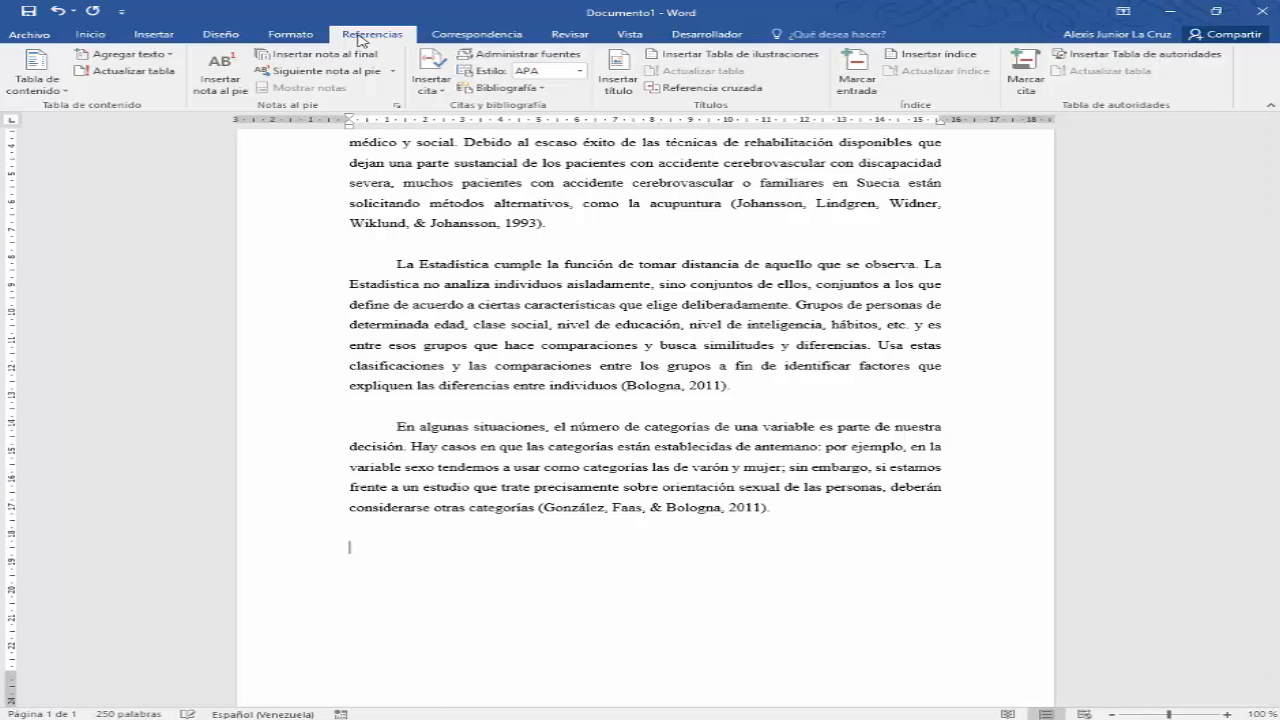
{"action": "left_click", "coordinate": [491, 84]}
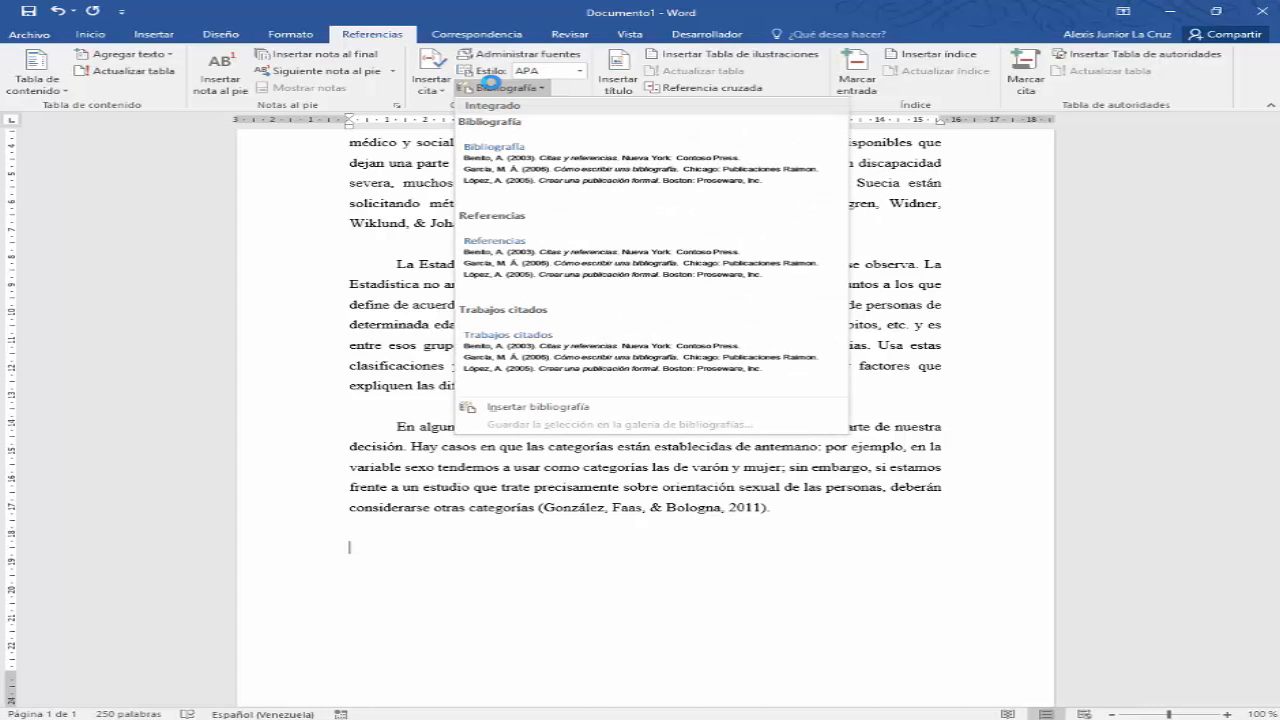
{"action": "left_click", "coordinate": [499, 252]}
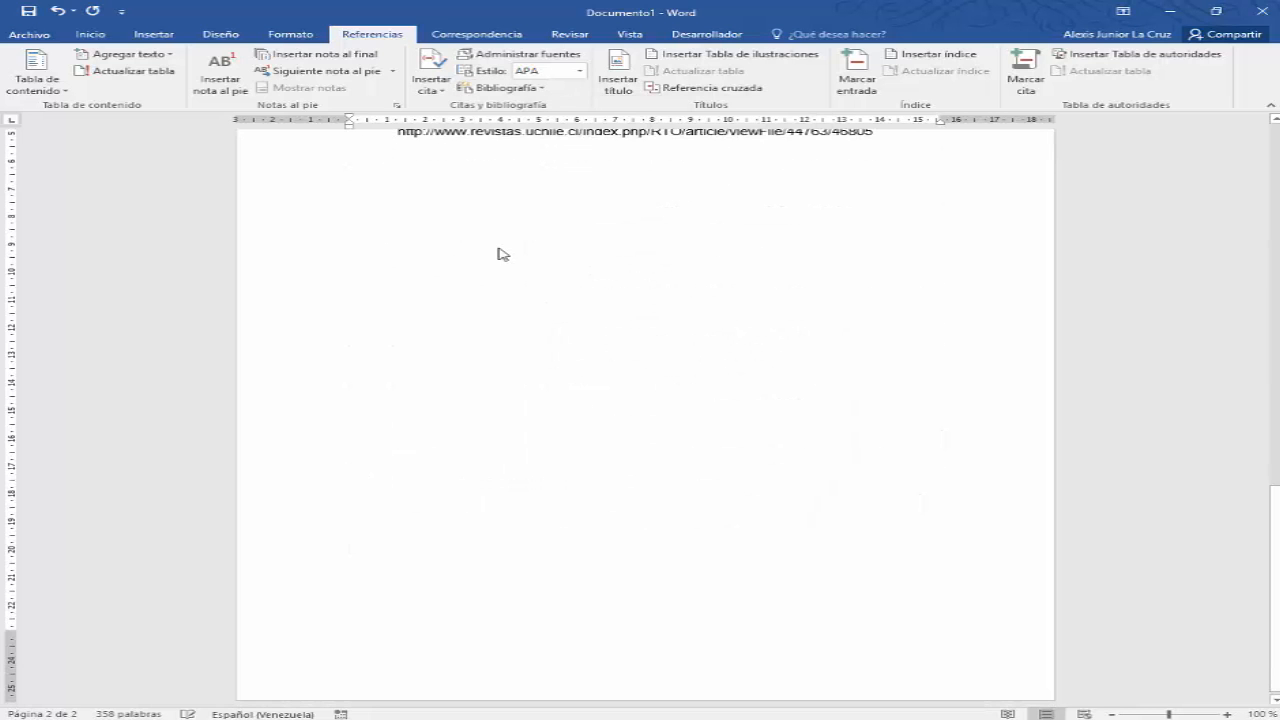
- Center the "Referencias" heading, format it as bold black text, and update the citations and bibliography
{"action": "scroll", "coordinate": [506, 261], "scroll_direction": "up", "scroll_amount": 8}
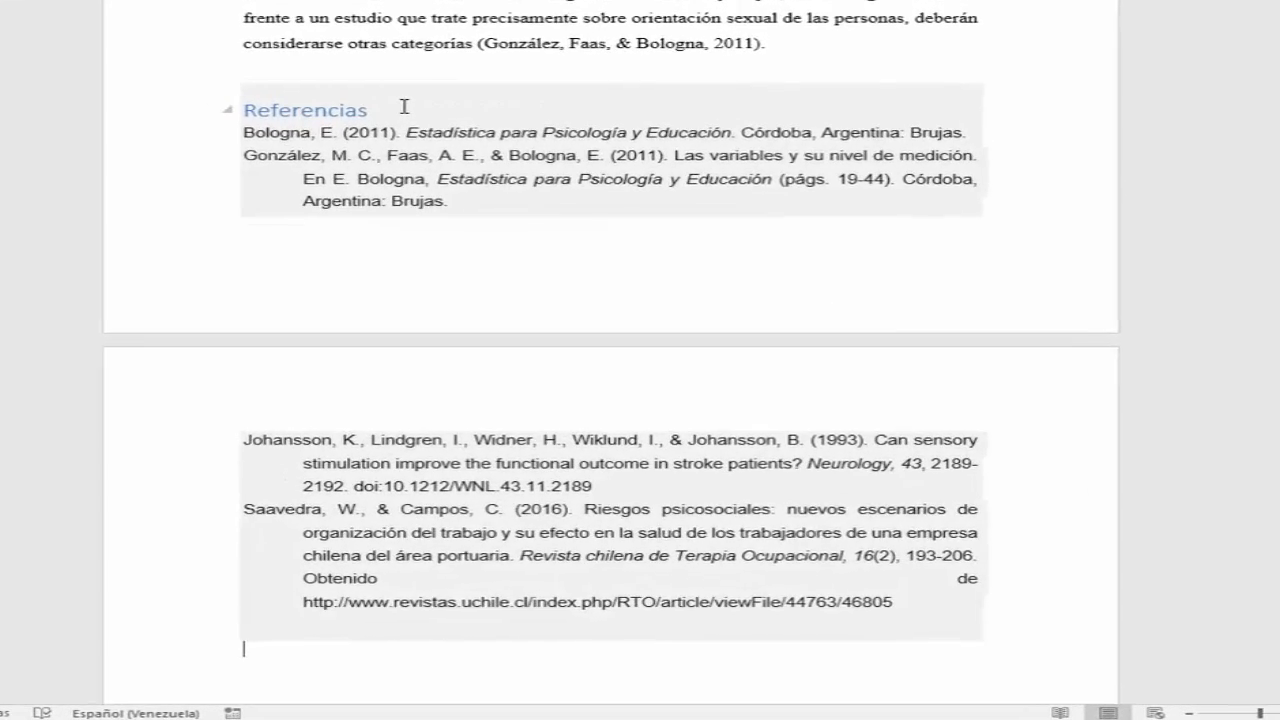
{"action": "left_click", "coordinate": [249, 107]}
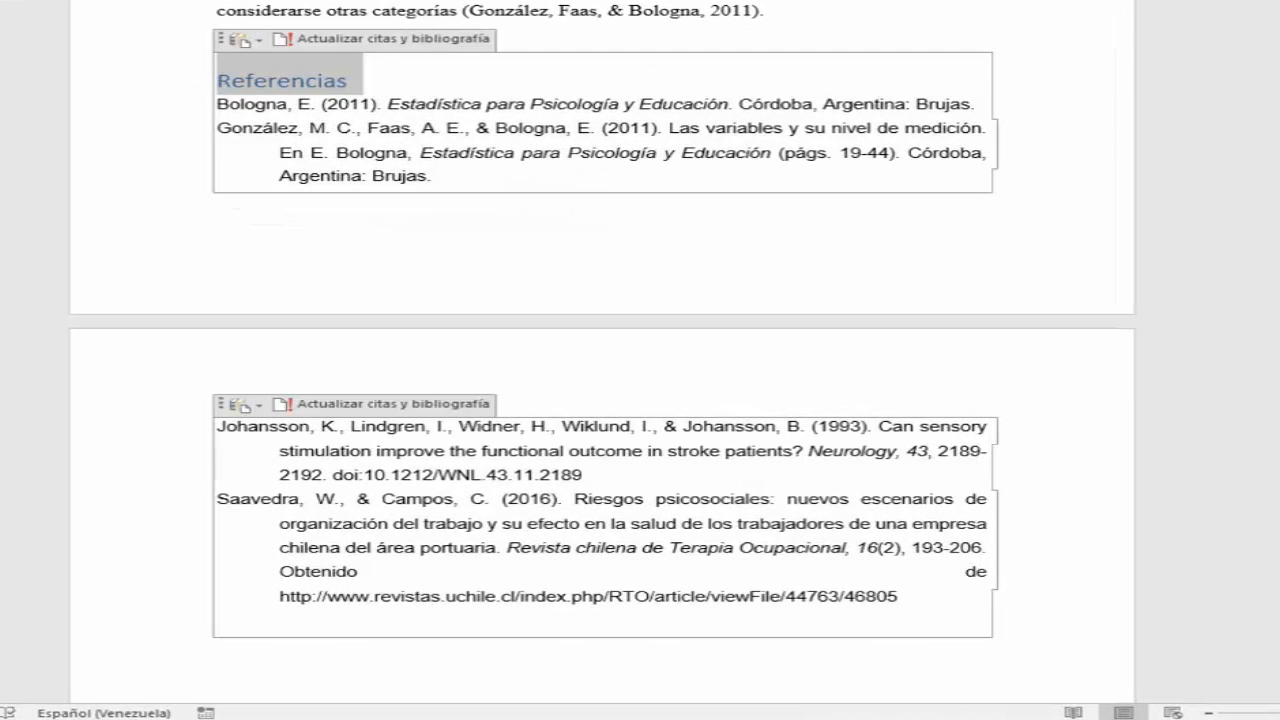
{"action": "key", "text": "ctrl+t"}
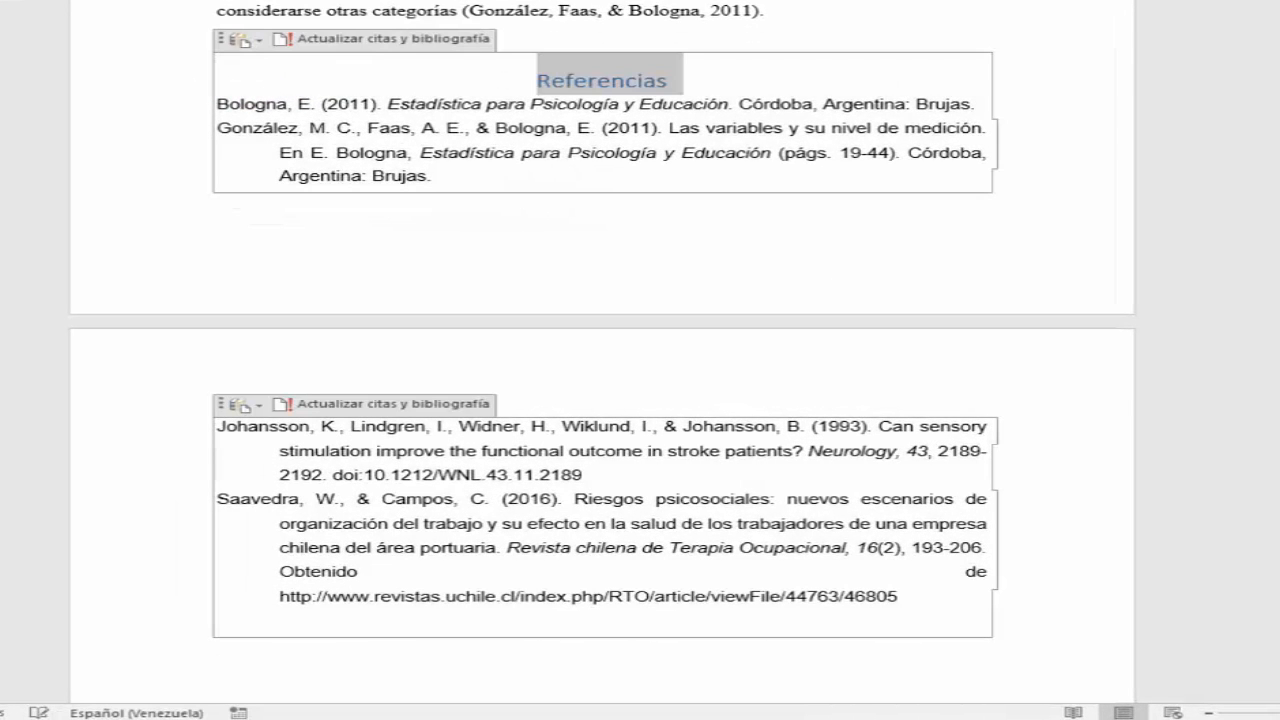
{"action": "key", "text": "ctrl+n"}
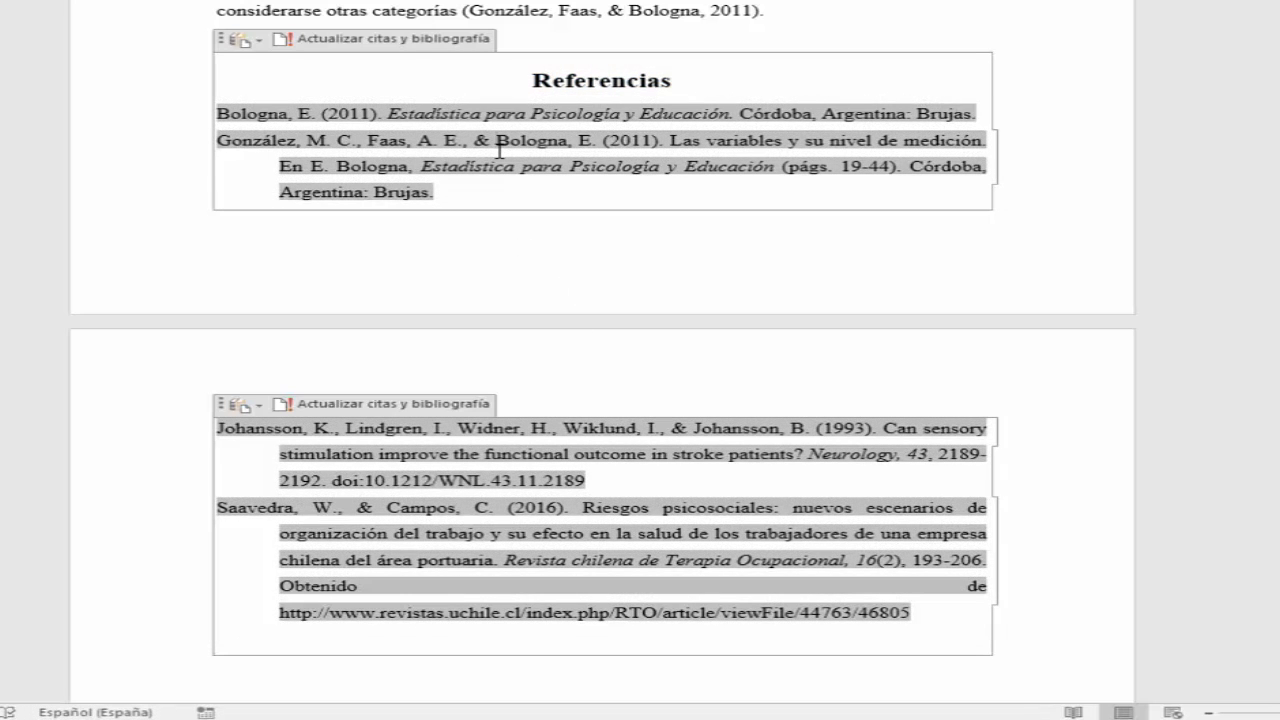
{"action": "left_click", "coordinate": [437, 407]}
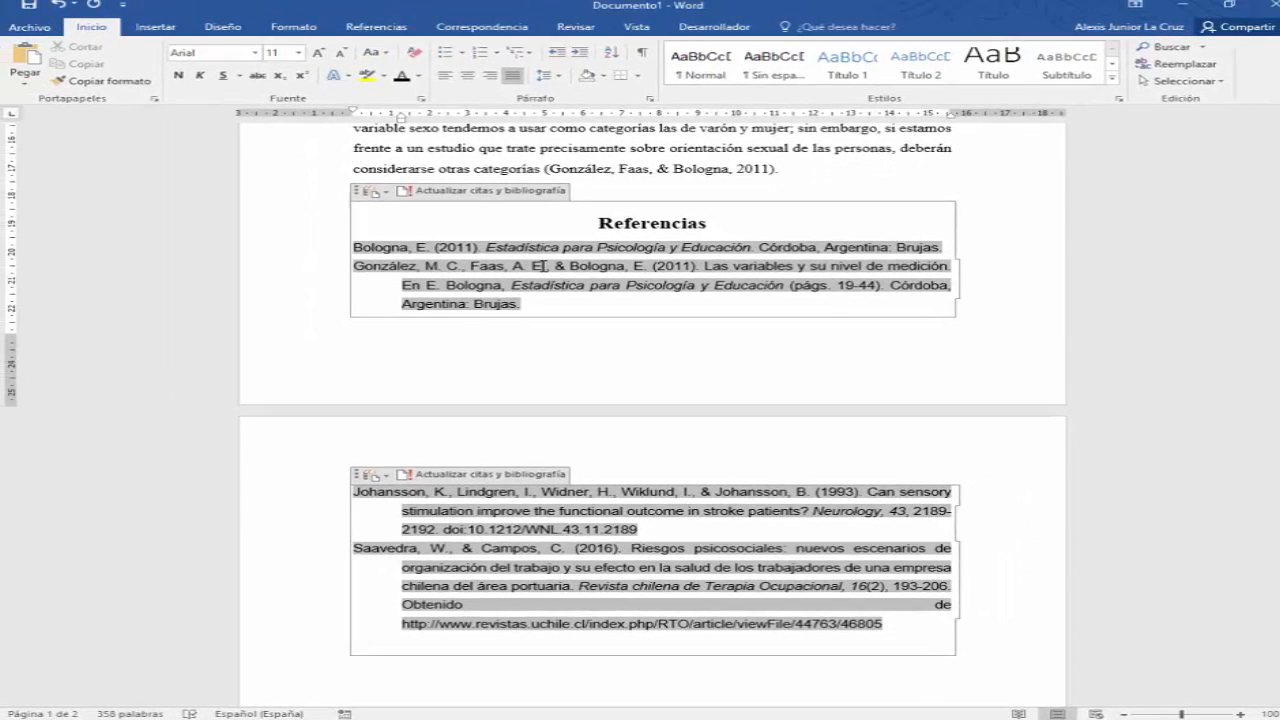
{"action": "scroll", "coordinate": [543, 265], "scroll_direction": "up", "scroll_amount": 10}
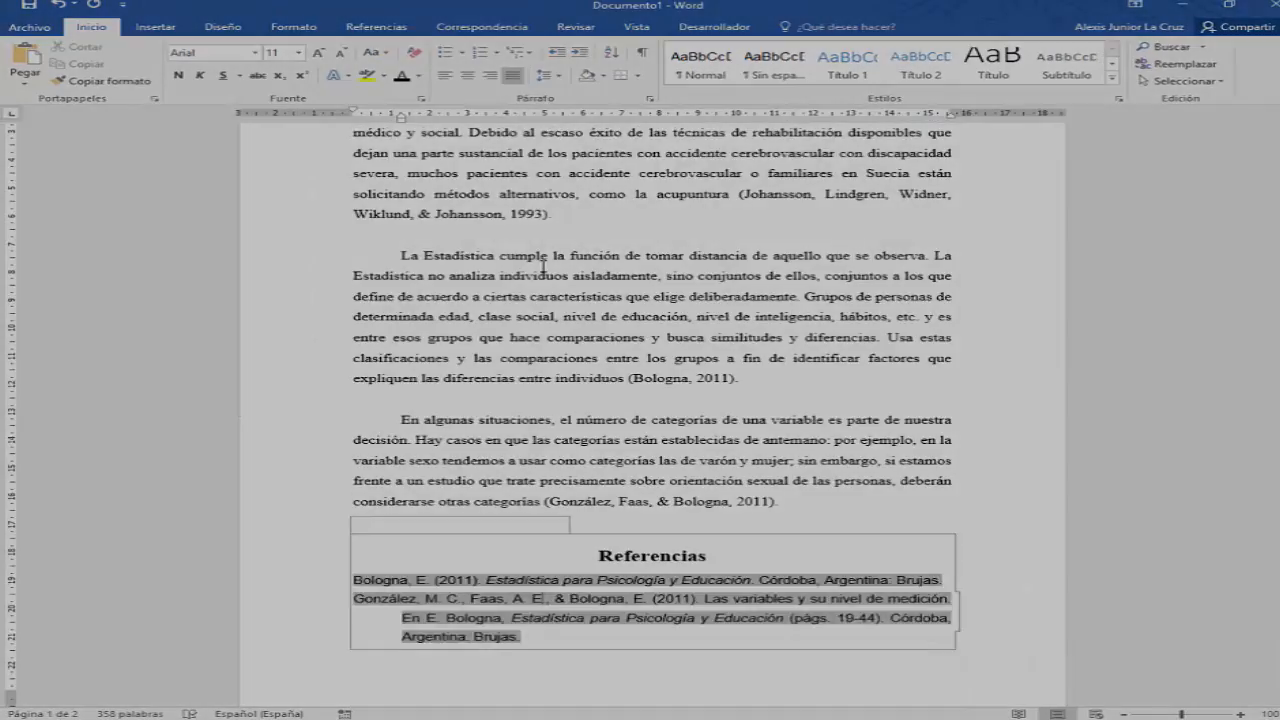